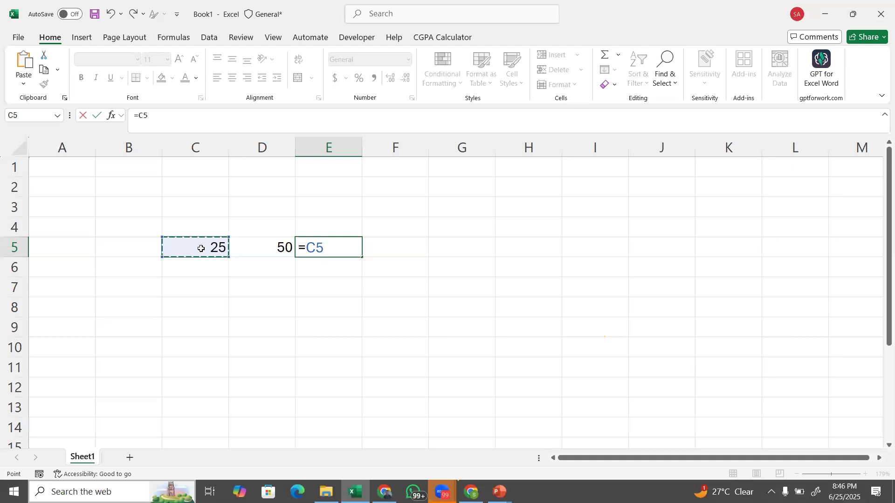
- Complete the formula in cell E5 so that it multiplies C5 by D5
{"action": "left_click", "coordinate": [282, 249]}
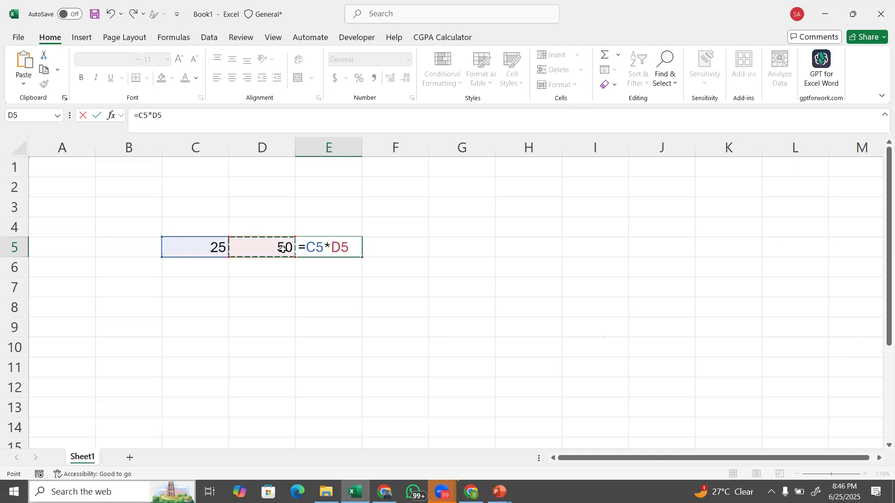
{"action": "key", "text": "Return"}
{"action": "left_click", "coordinate": [333, 248]}
- Clear the contents of the cell range C4:E5 to empty the worksheet
{"action": "left_click_drag", "start_coordinate": [333, 247], "coordinate": [204, 231]}
{"action": "key", "text": "Delete"}
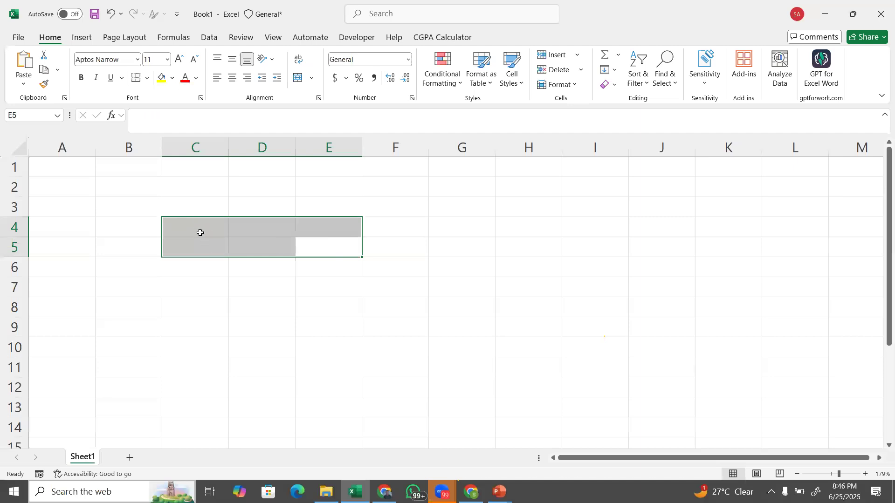
{"action": "left_click", "coordinate": [199, 231]}
{"action": "left_click", "coordinate": [237, 201]}
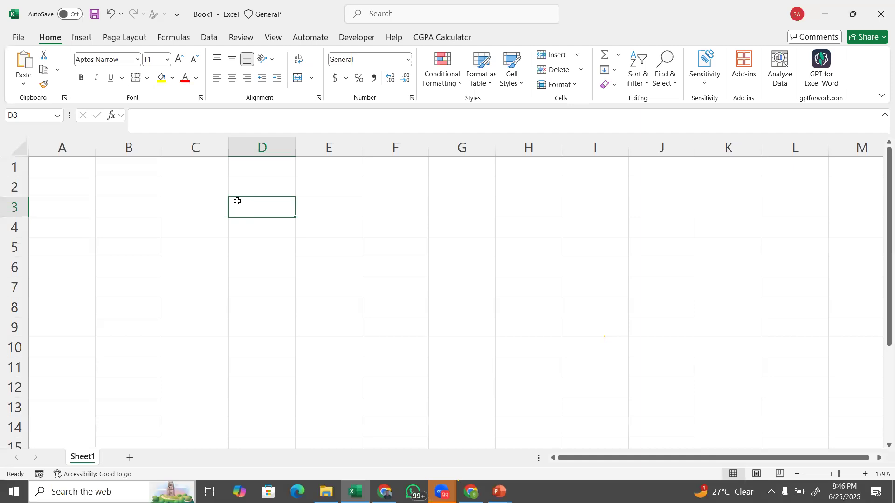
- Switch to the running PowerPoint slide show to view the "What is MS Excel" slide, and end the show
{"action": "mouse_move", "coordinate": [499, 492]}
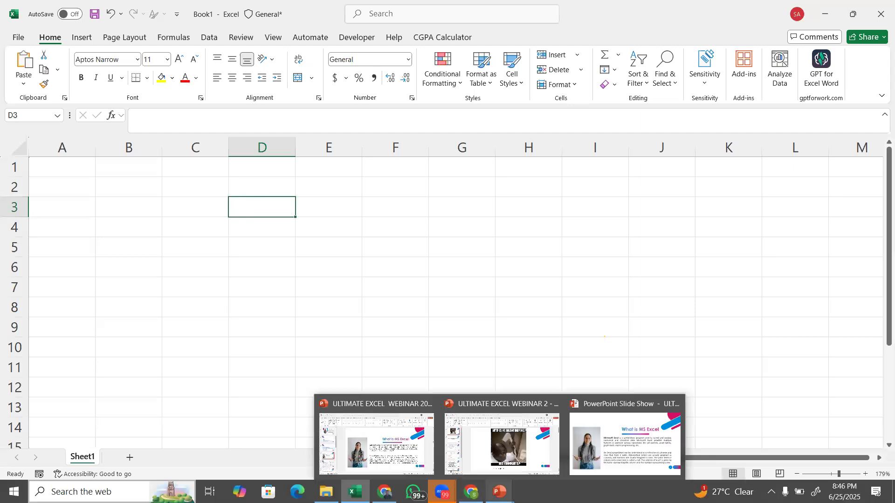
{"action": "left_click", "coordinate": [613, 444]}
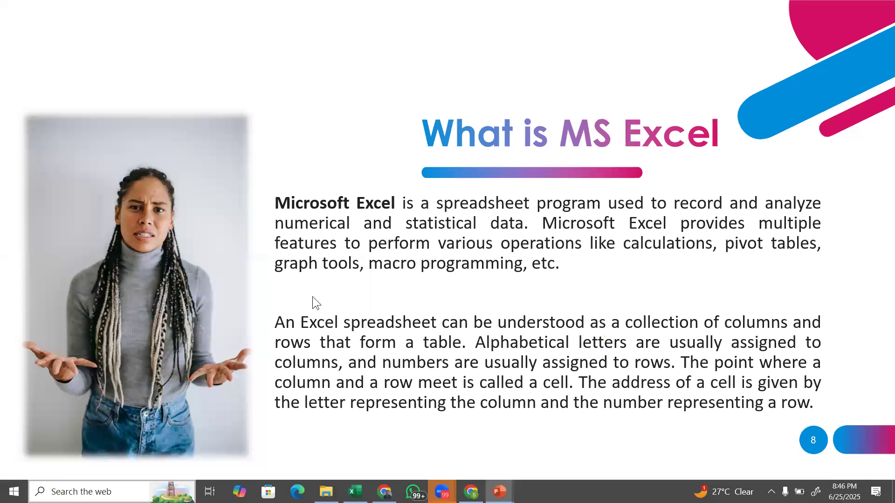
{"action": "key", "text": "Escape"}
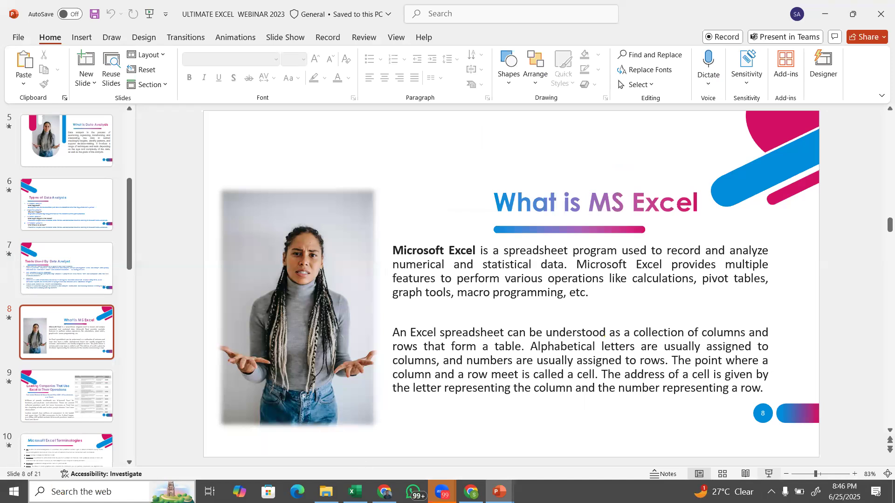
- Return to the Excel workbook and highlight the lettered columns one at a time, from column A through column F
{"action": "left_click", "coordinate": [355, 492]}
{"action": "left_click", "coordinate": [280, 314]}
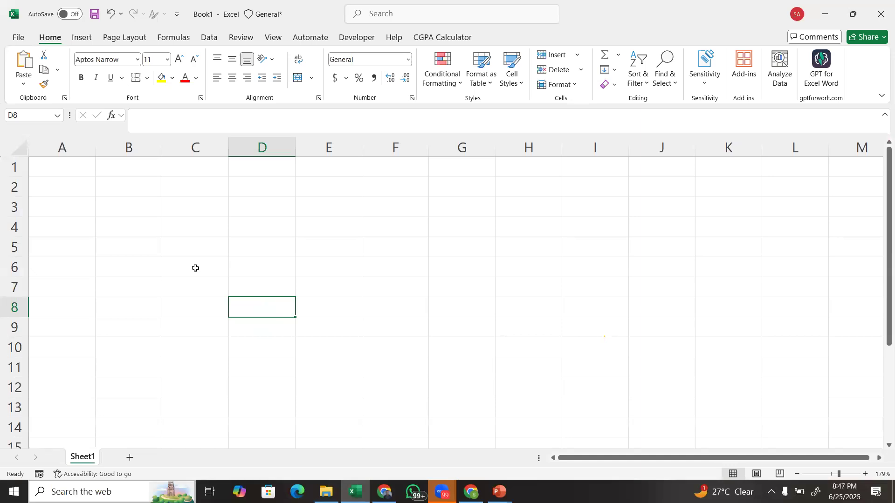
{"action": "left_click", "coordinate": [63, 146]}
{"action": "left_click", "coordinate": [127, 148]}
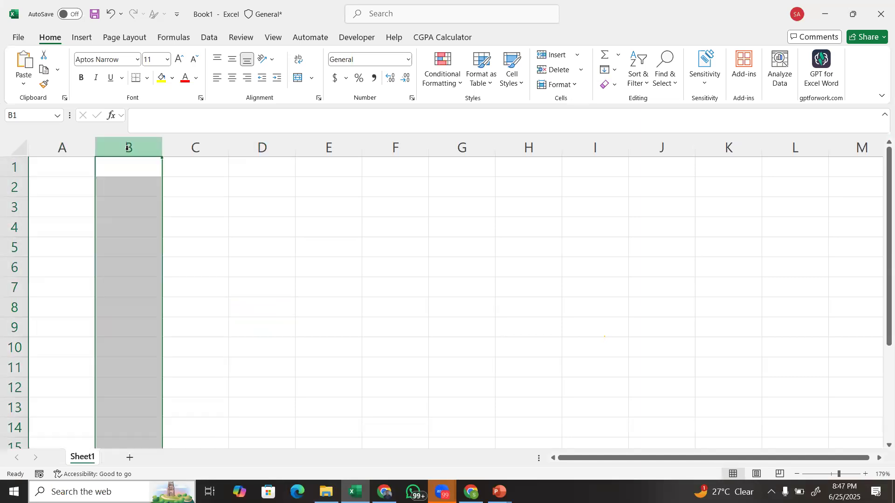
{"action": "left_click", "coordinate": [196, 147]}
{"action": "left_click", "coordinate": [260, 147]}
{"action": "left_click", "coordinate": [330, 147]}
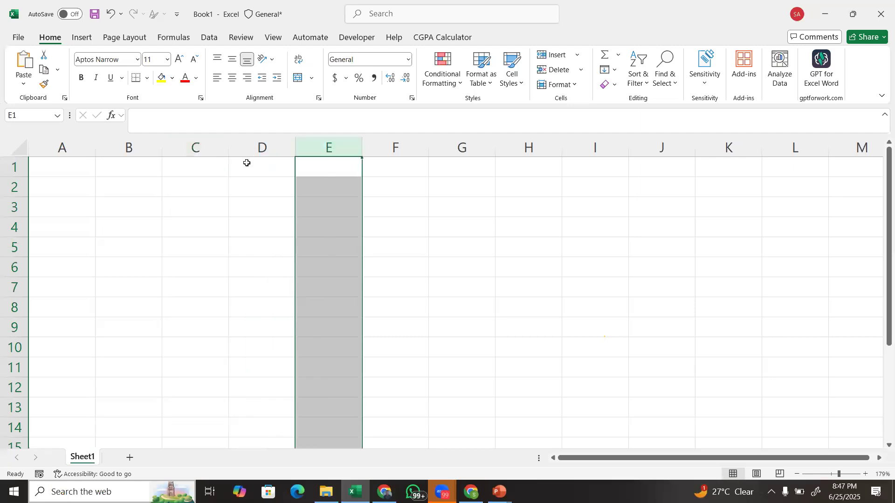
{"action": "left_click", "coordinate": [84, 143]}
{"action": "left_click", "coordinate": [134, 142]}
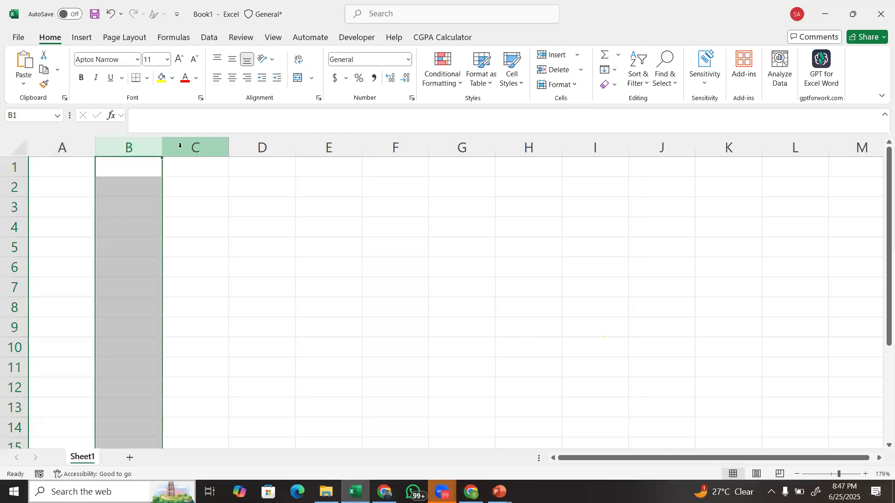
{"action": "left_click", "coordinate": [180, 146]}
{"action": "left_click", "coordinate": [278, 146]}
{"action": "left_click", "coordinate": [338, 146]}
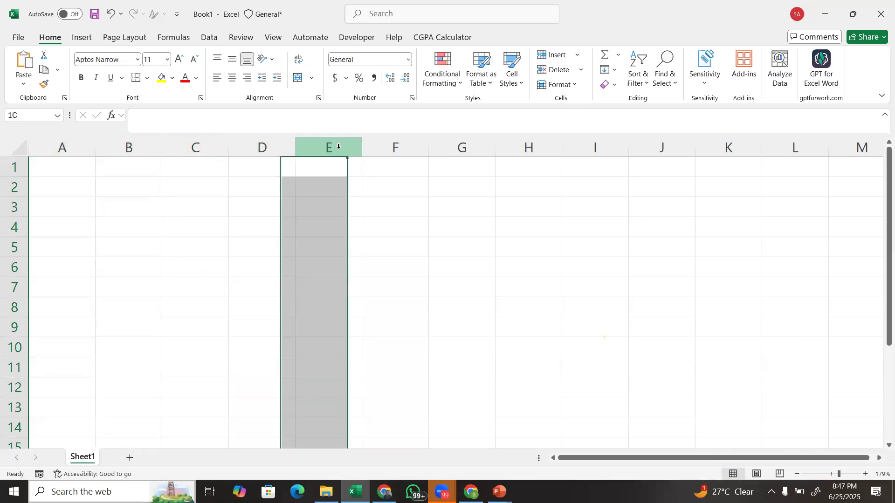
{"action": "left_click", "coordinate": [391, 148]}
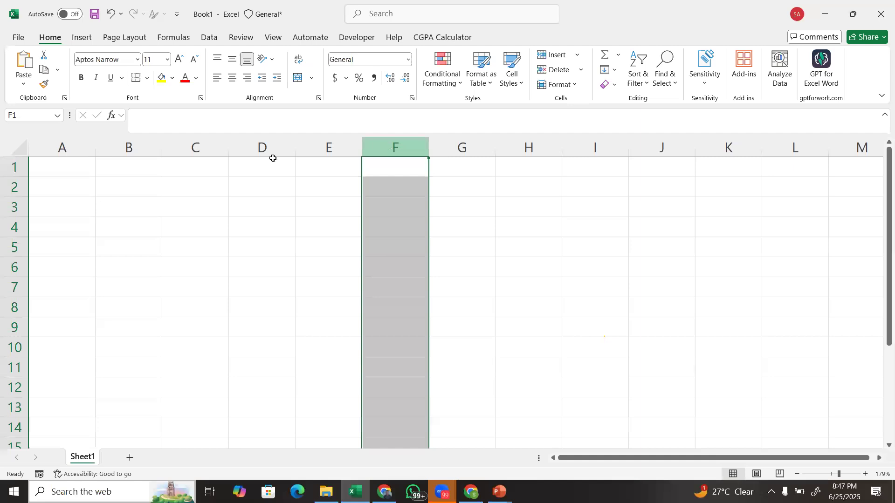
- Highlight the numbered rows one at a time, from row 1 through row 5
{"action": "left_click", "coordinate": [16, 165]}
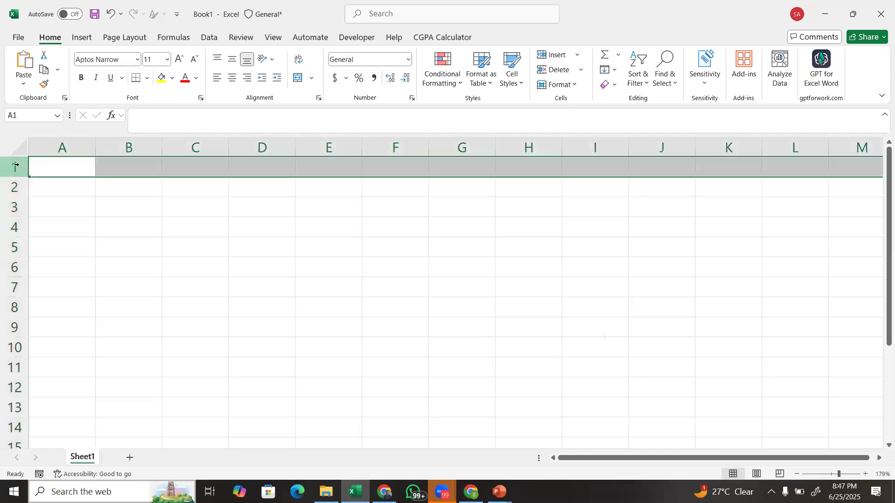
{"action": "left_click", "coordinate": [17, 186]}
{"action": "left_click", "coordinate": [18, 208]}
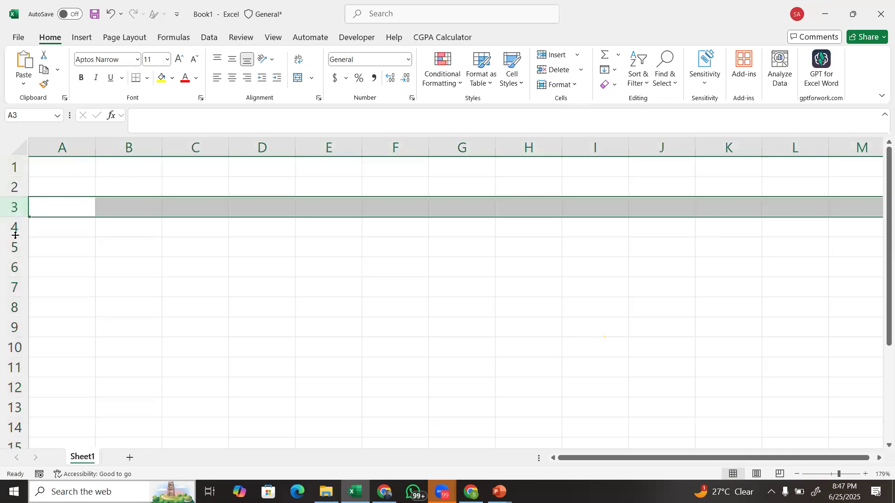
{"action": "left_click", "coordinate": [16, 228]}
{"action": "left_click", "coordinate": [17, 249]}
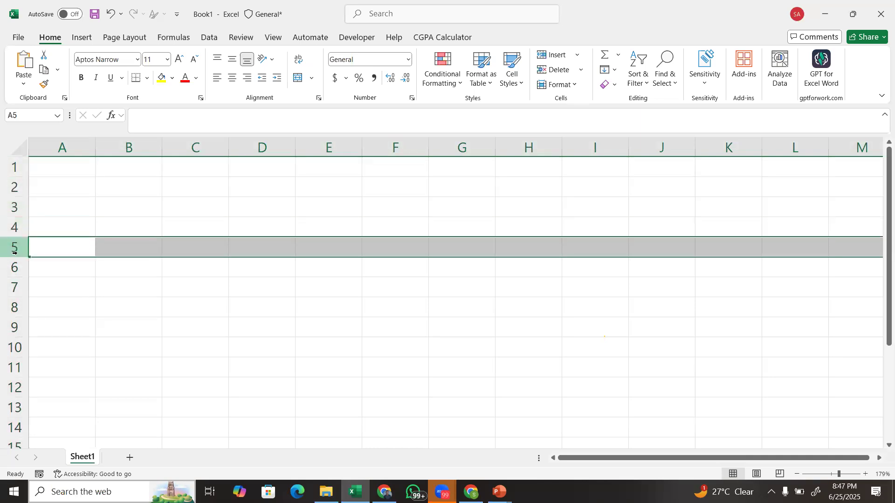
- Jump from cell A5 to the very last row of column A
{"action": "left_click", "coordinate": [47, 252]}
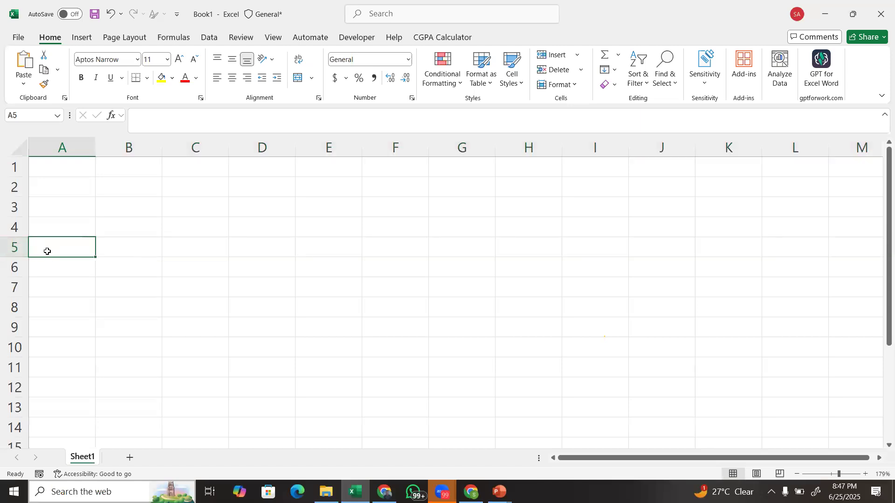
{"action": "key", "text": "ctrl+Down"}
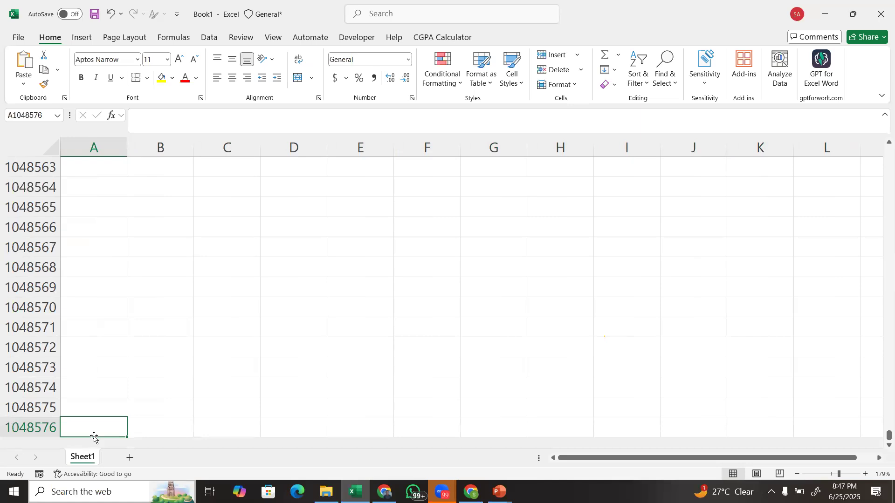
- Add a new worksheet to the workbook, and go back to cell A1 of Sheet1
{"action": "left_click", "coordinate": [127, 459]}
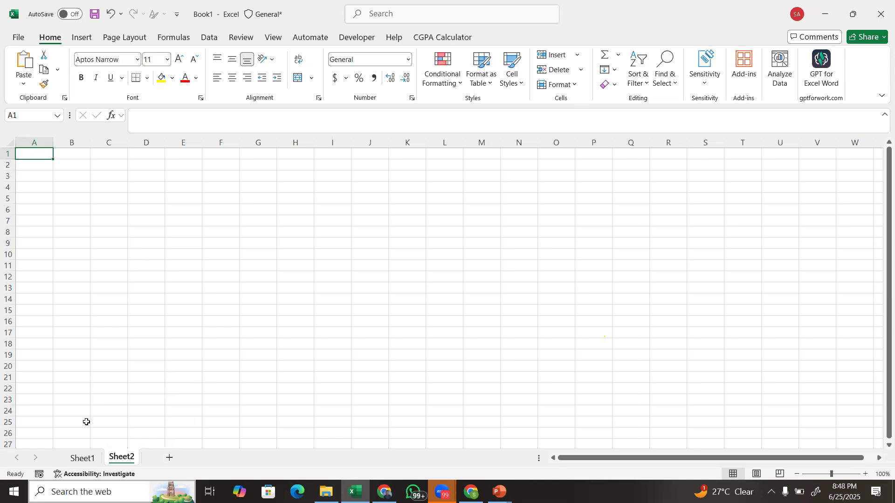
{"action": "left_click", "coordinate": [93, 457]}
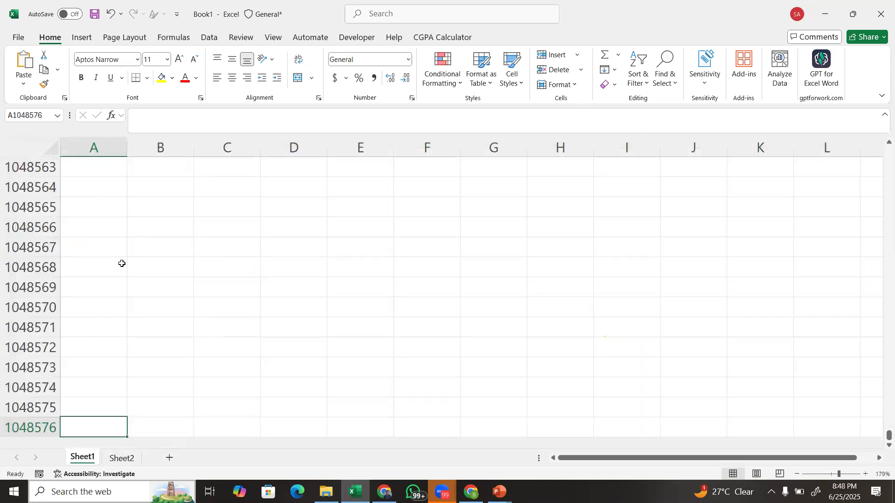
{"action": "key", "text": "ctrl+Home"}
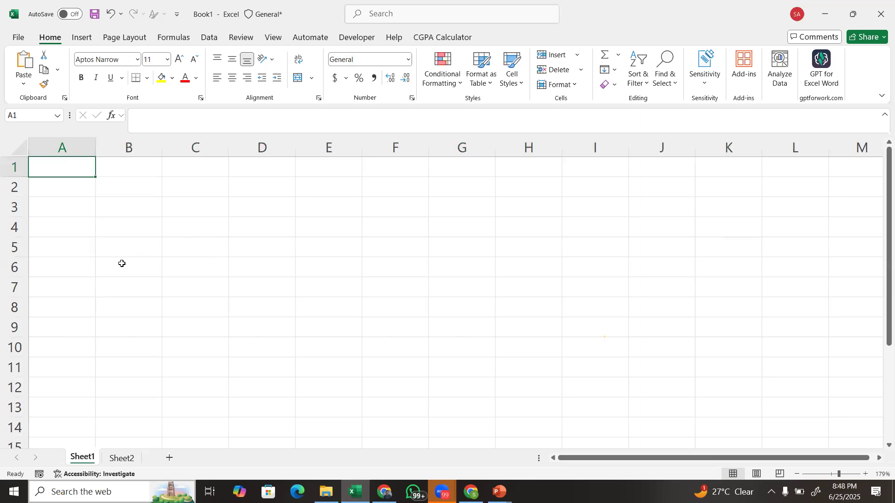
- Highlight column A and row 1 in turn, and select cell A1 where they meet
{"action": "left_click", "coordinate": [118, 212]}
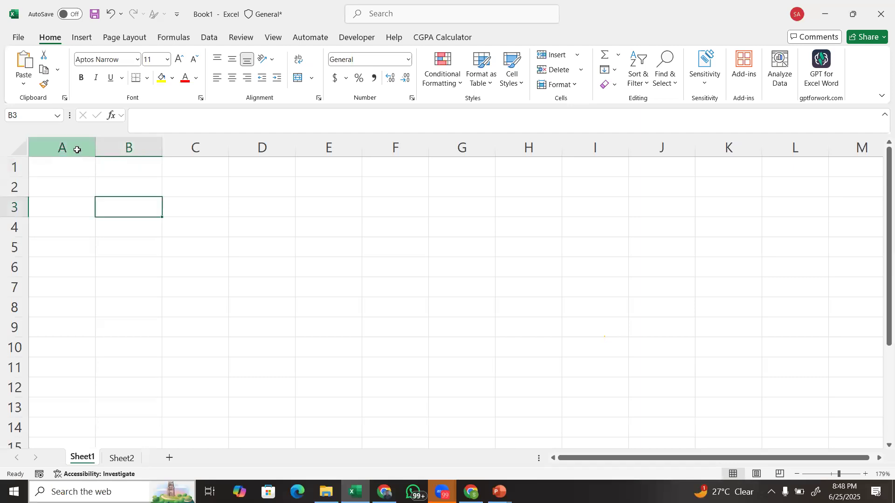
{"action": "left_click", "coordinate": [76, 147]}
{"action": "left_click", "coordinate": [15, 167]}
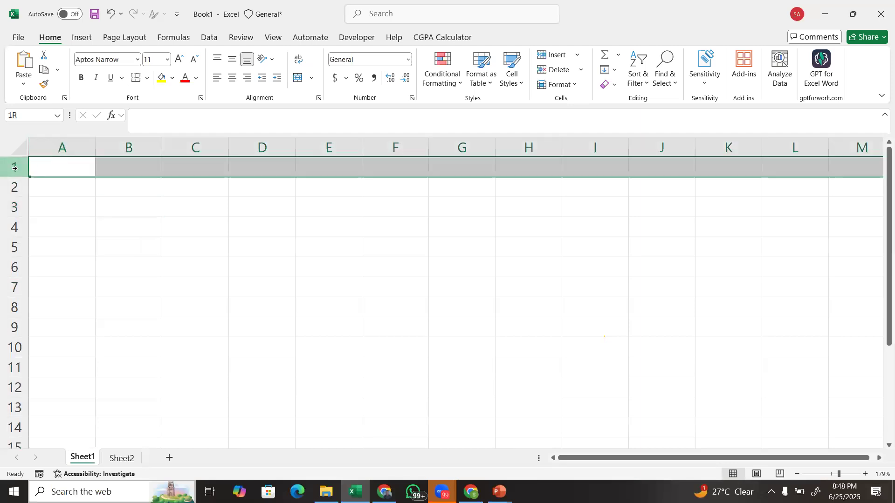
{"action": "left_click", "coordinate": [80, 169]}
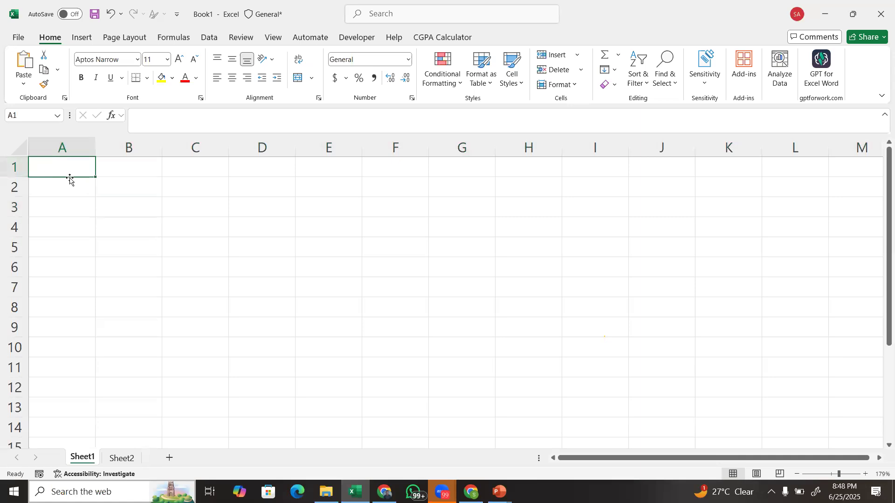
- Select individual cells across the sheet to show cell addresses: B2, D3, E2, B3, C3, D4 and E6
{"action": "left_click", "coordinate": [140, 180]}
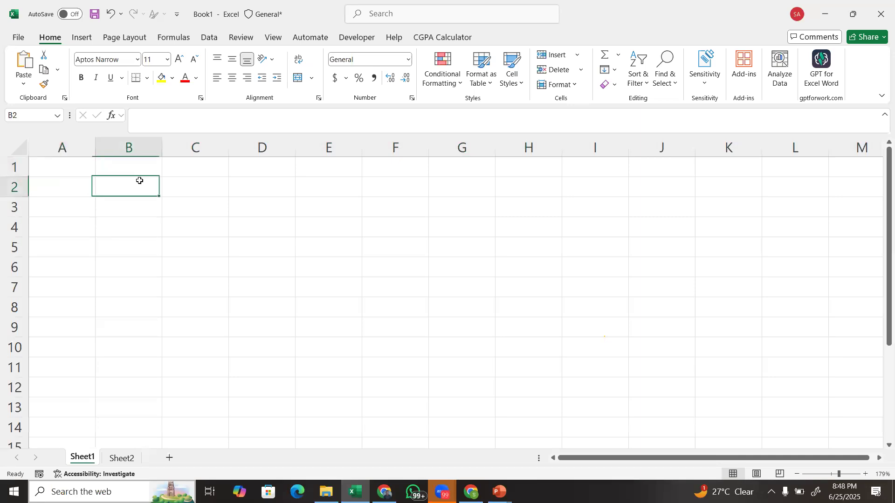
{"action": "left_click", "coordinate": [234, 200]}
{"action": "left_click", "coordinate": [315, 194]}
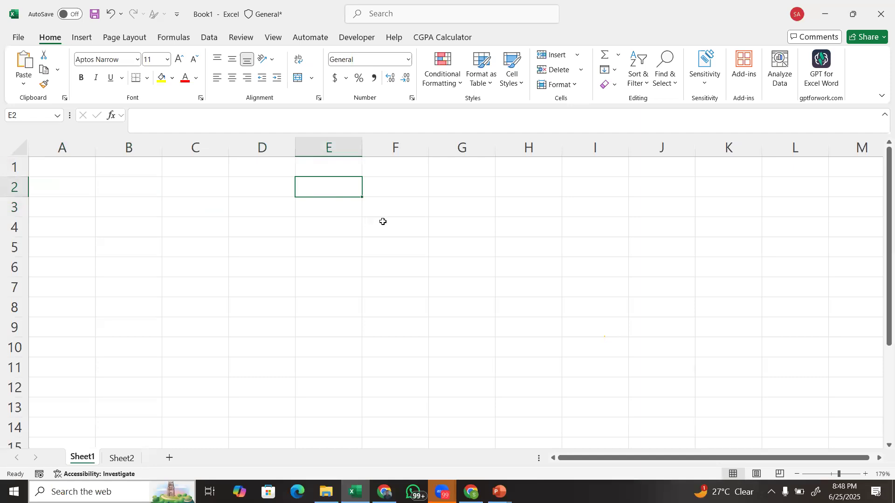
{"action": "left_click", "coordinate": [110, 206]}
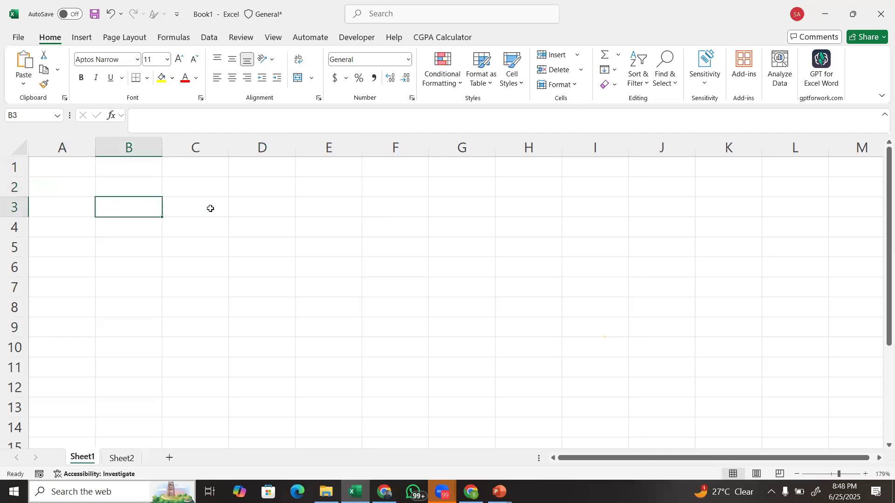
{"action": "left_click", "coordinate": [210, 207]}
{"action": "left_click", "coordinate": [264, 223]}
{"action": "left_click", "coordinate": [357, 267]}
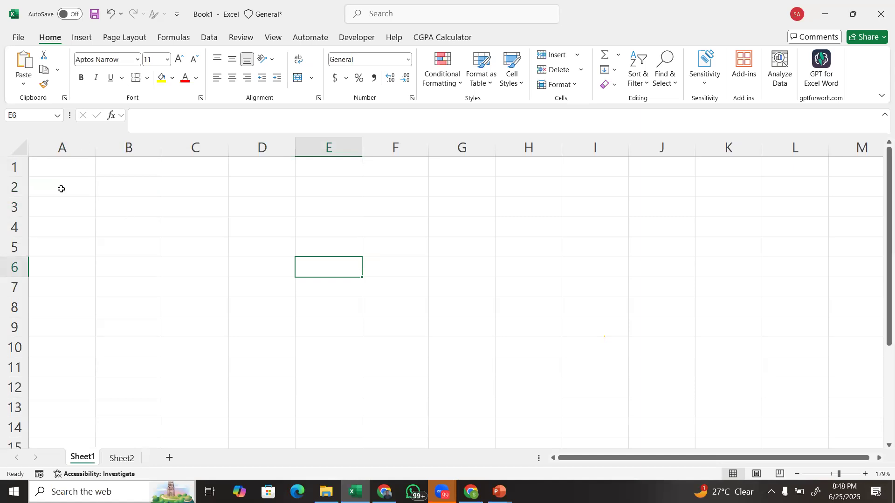
- Show again how column A and row 1 intersect at cell A1 by selecting each of them
{"action": "left_click", "coordinate": [81, 141]}
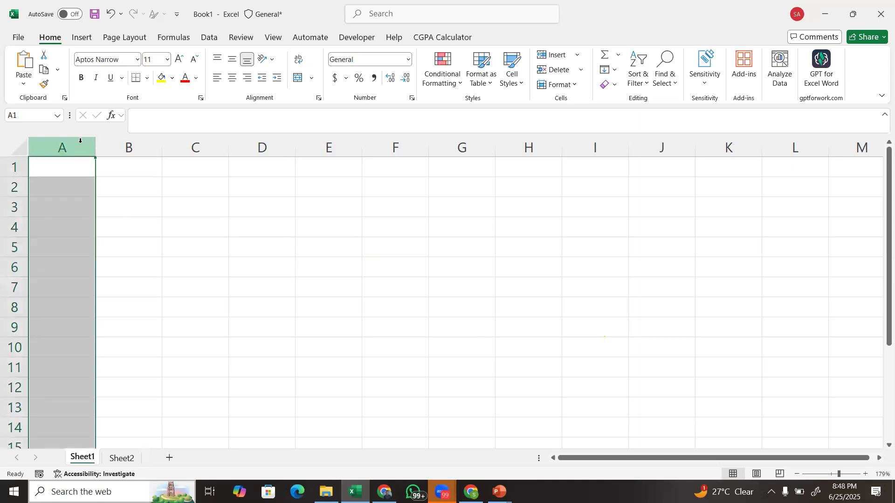
{"action": "left_click", "coordinate": [17, 167]}
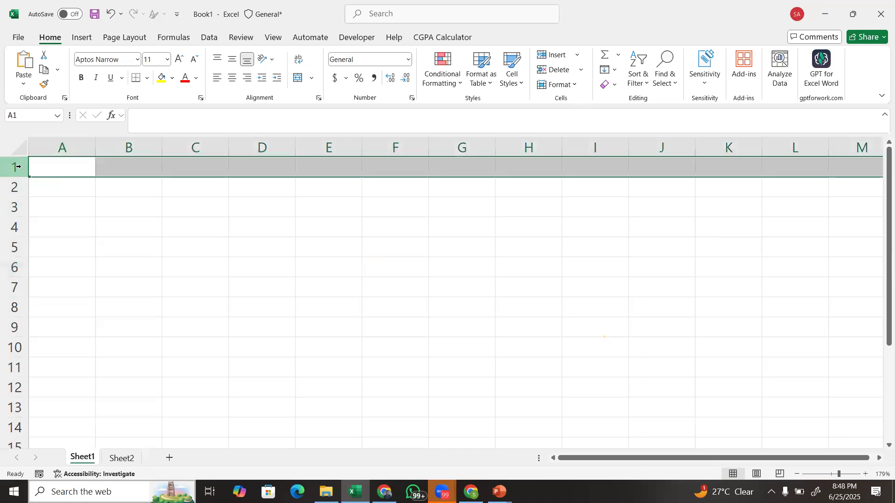
{"action": "left_click", "coordinate": [68, 170]}
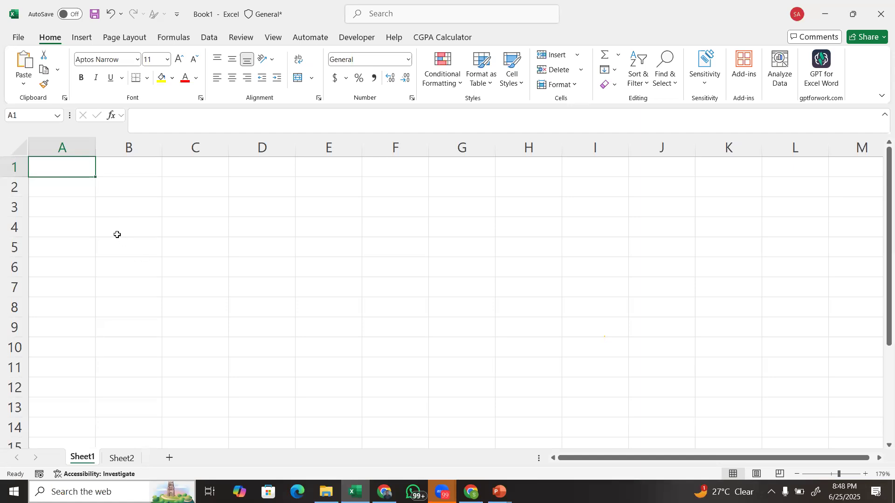
{"action": "left_click", "coordinate": [132, 266]}
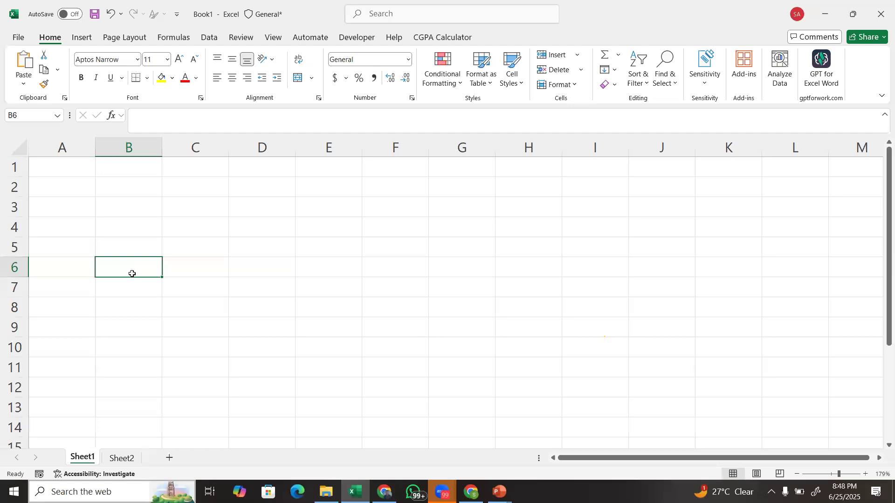
{"action": "left_click", "coordinate": [183, 207]}
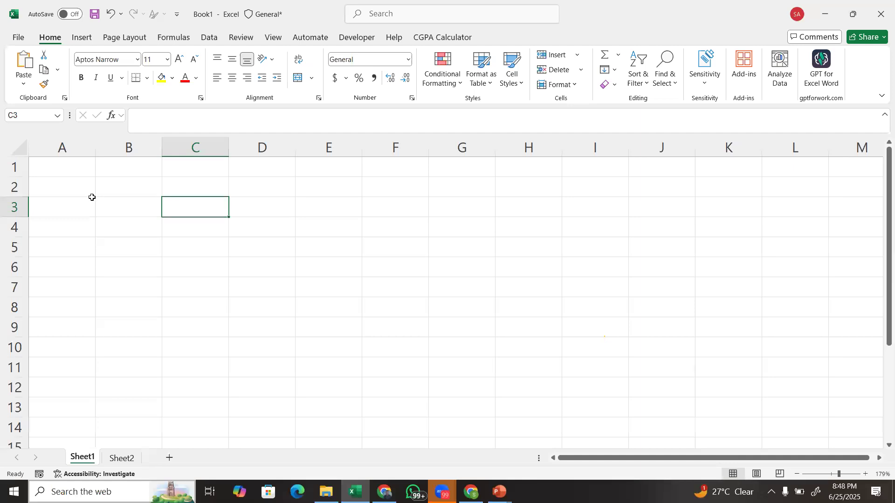
{"action": "left_click", "coordinate": [326, 393]}
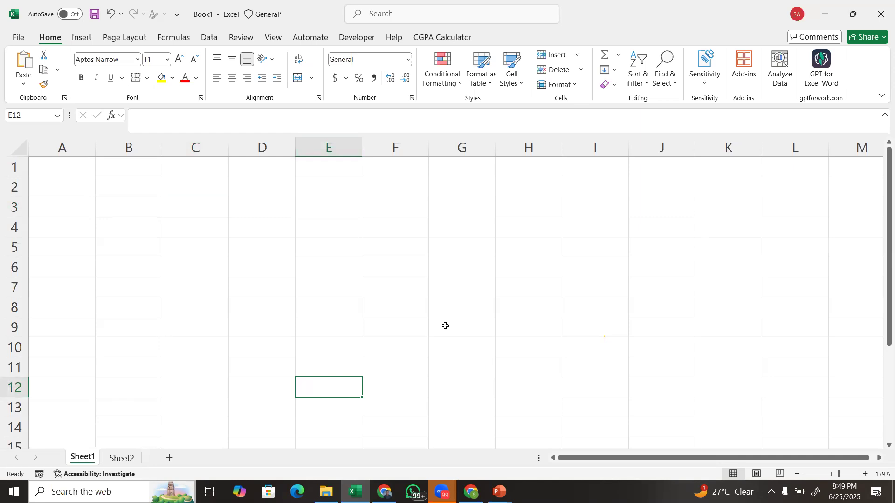
{"action": "left_click", "coordinate": [448, 295]}
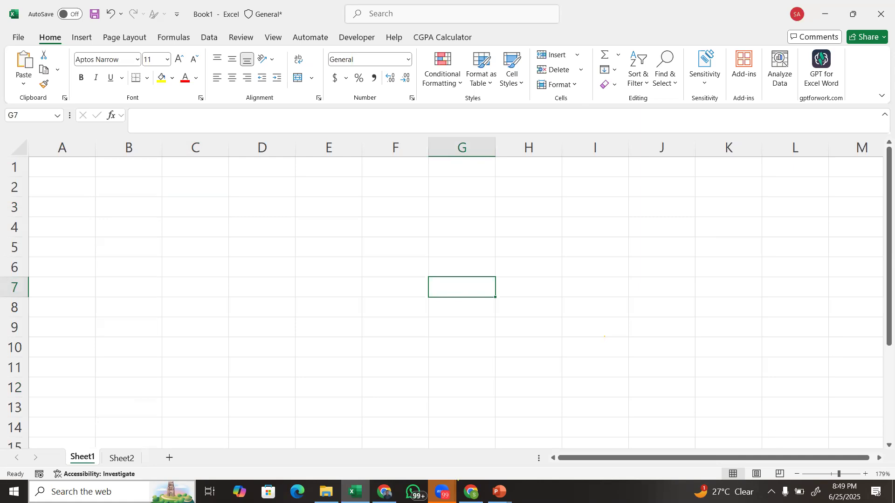
{"action": "left_click", "coordinate": [771, 492]}
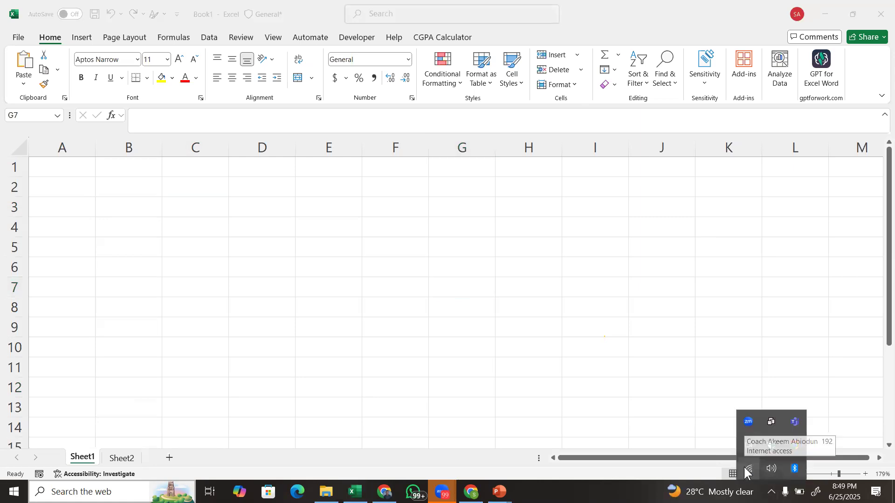
{"action": "left_click", "coordinate": [410, 294]}
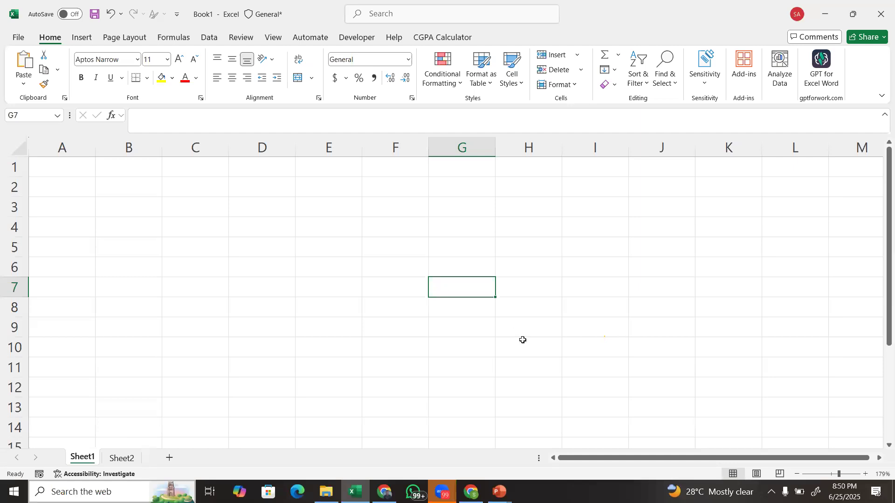
- Switch to the ULTIMATE EXCEL WEBINAR presentation in PowerPoint and start the slide show from the Leading Companies slide
{"action": "mouse_move", "coordinate": [499, 492]}
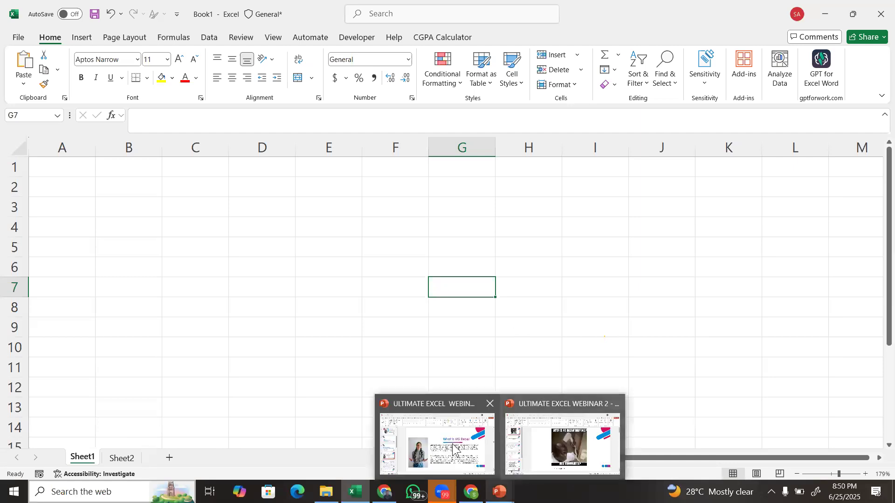
{"action": "left_click", "coordinate": [455, 449]}
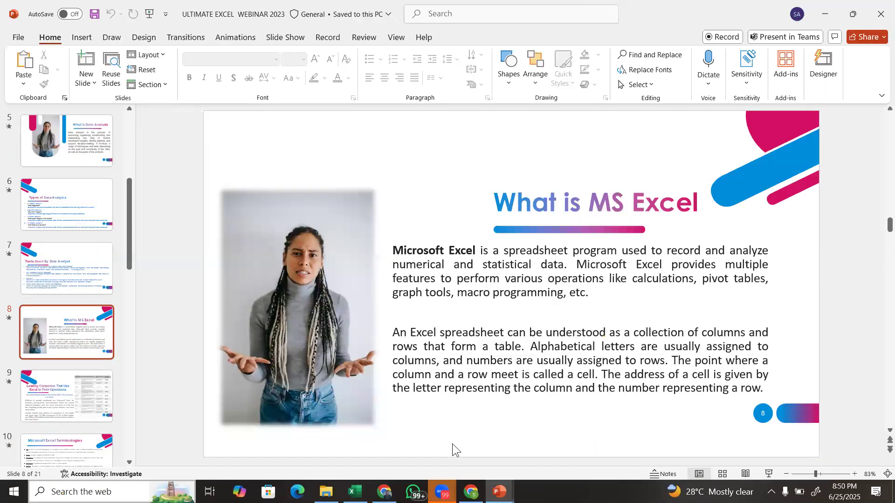
{"action": "scroll", "coordinate": [452, 444], "scroll_direction": "down", "scroll_amount": 1}
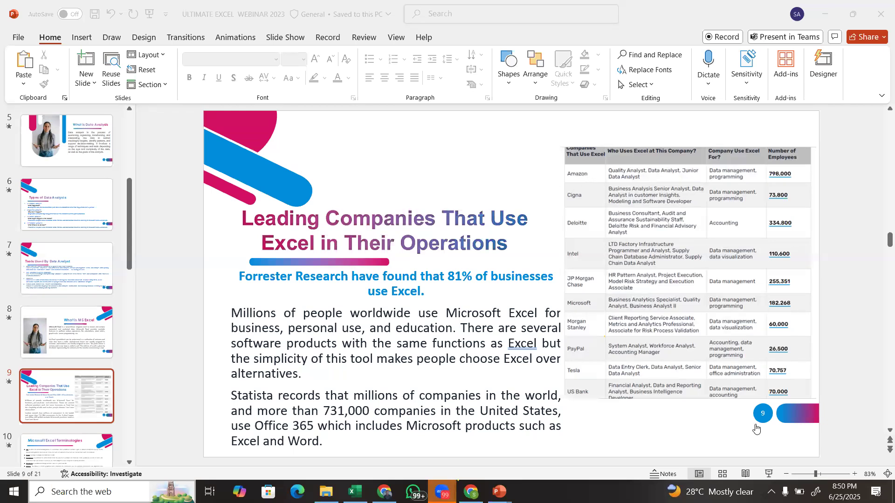
{"action": "left_click", "coordinate": [769, 478]}
{"action": "left_click", "coordinate": [769, 478]}
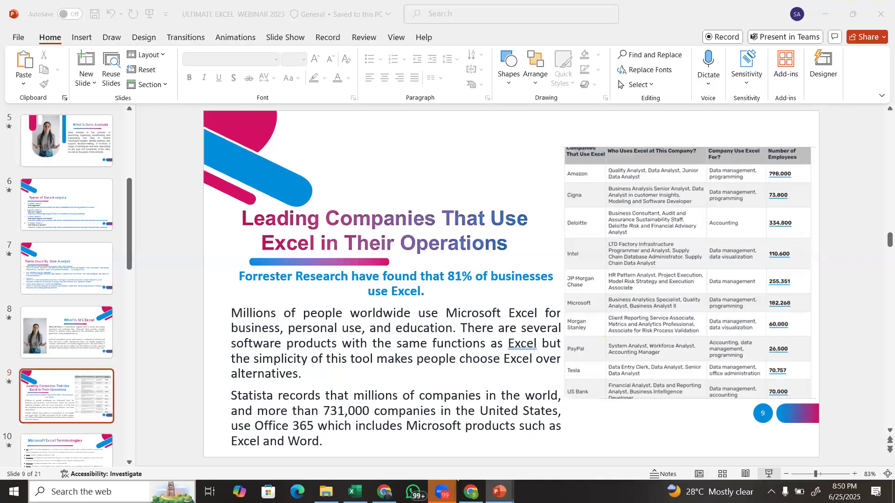
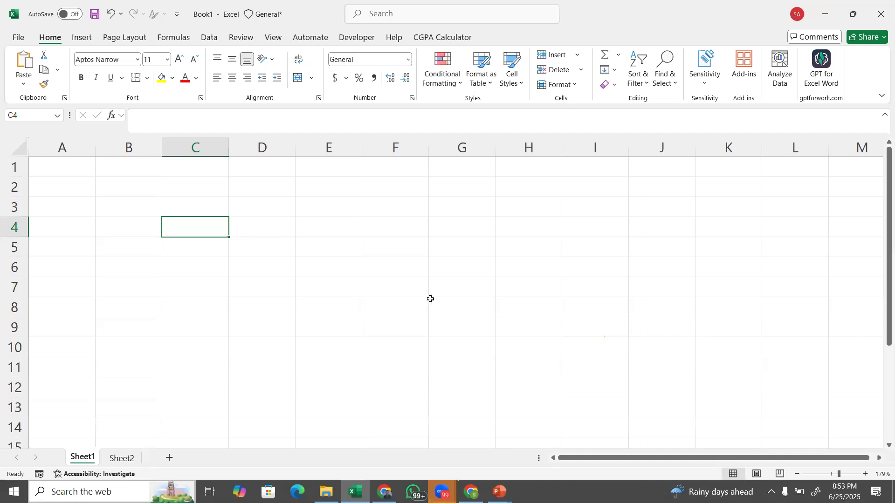
- View the Microsoft Excel Terminologies slide in the running PowerPoint slide show, and return to the Excel workbook
{"action": "mouse_move", "coordinate": [513, 481]}
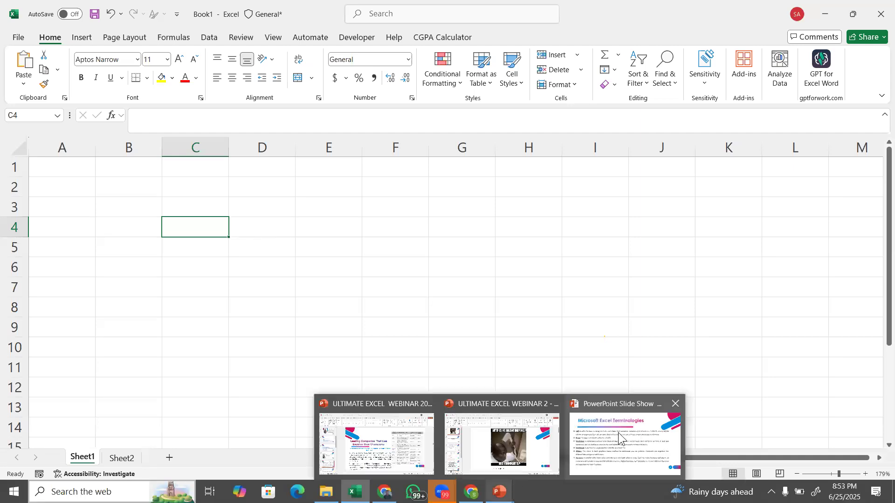
{"action": "left_click", "coordinate": [618, 433]}
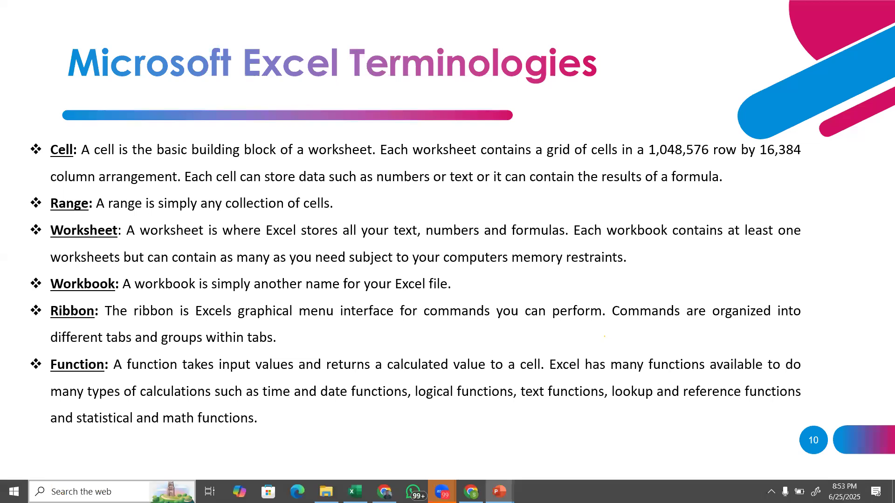
{"action": "left_click", "coordinate": [355, 492]}
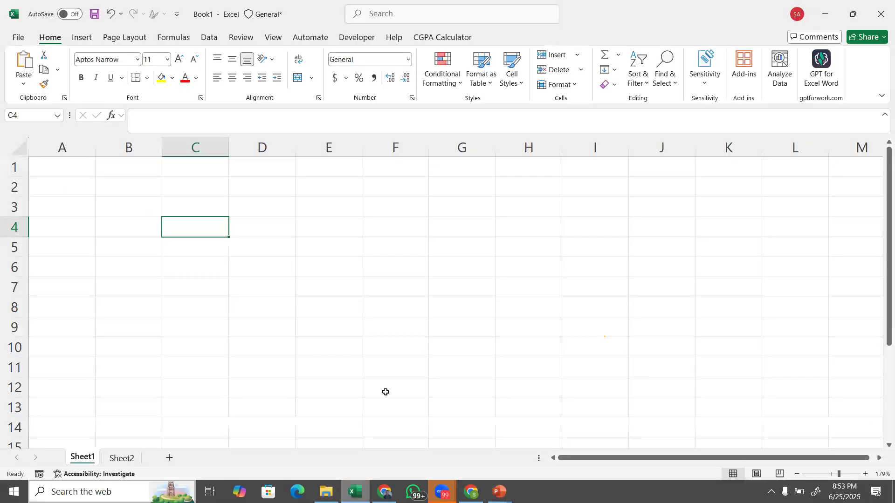
- Demonstrate cell ranges by selecting D3:D11 and E3:E12 in turn on Sheet1
{"action": "left_click", "coordinate": [255, 209]}
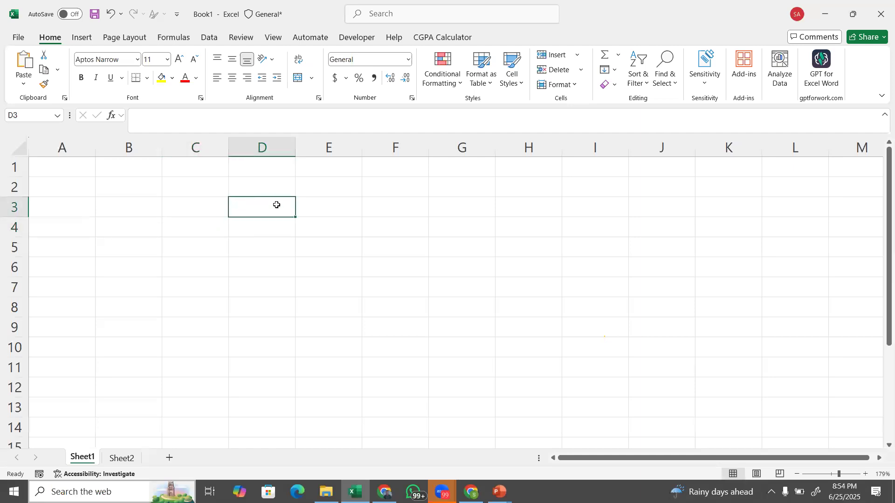
{"action": "left_click_drag", "start_coordinate": [276, 206], "coordinate": [264, 371]}
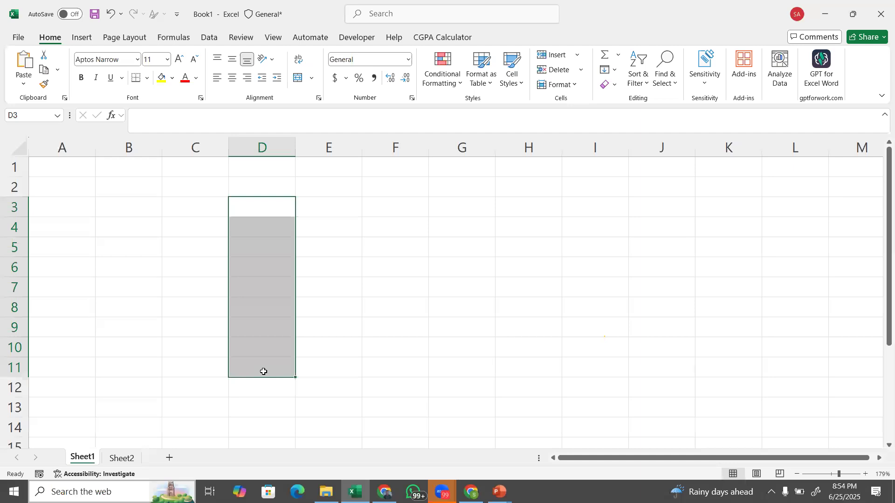
{"action": "left_click", "coordinate": [333, 219]}
{"action": "left_click", "coordinate": [331, 205]}
{"action": "left_click_drag", "start_coordinate": [332, 205], "coordinate": [342, 382]}
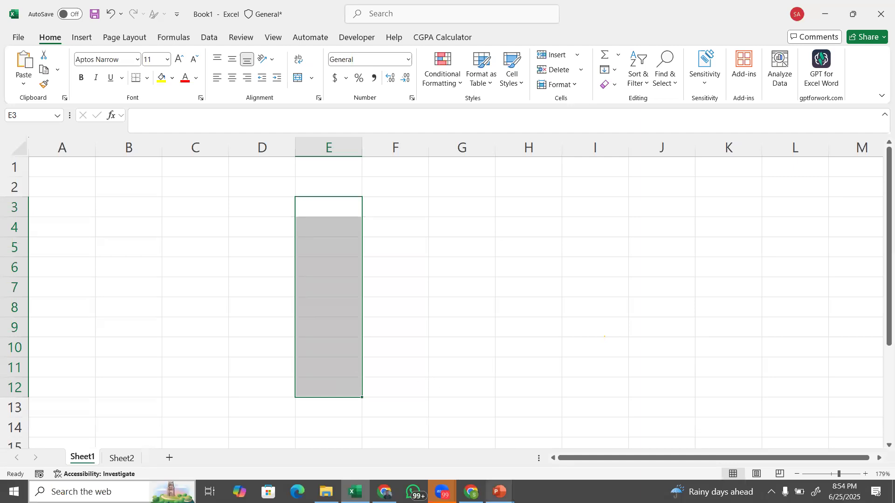
- Consult the terminology definitions in the PowerPoint slide show again, and switch back to Sheet1 in Excel
{"action": "mouse_move", "coordinate": [500, 492]}
{"action": "left_click", "coordinate": [590, 457]}
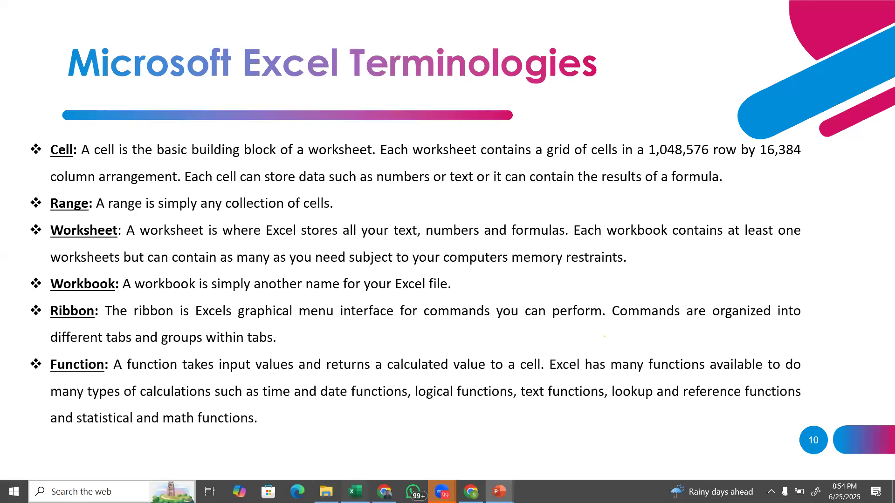
{"action": "left_click", "coordinate": [355, 492]}
- Enter a first name in C4, the number 24 in D4 and the symbols $%^*( in E4
{"action": "left_click", "coordinate": [280, 246]}
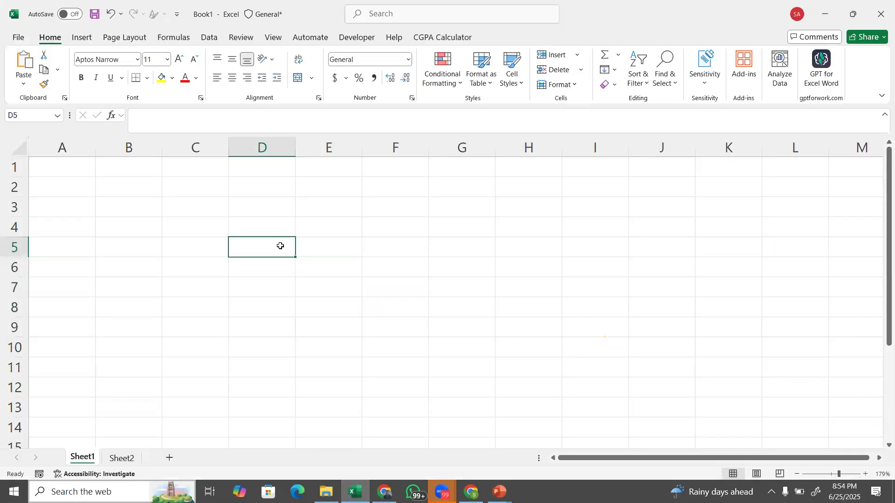
{"action": "left_click", "coordinate": [191, 234]}
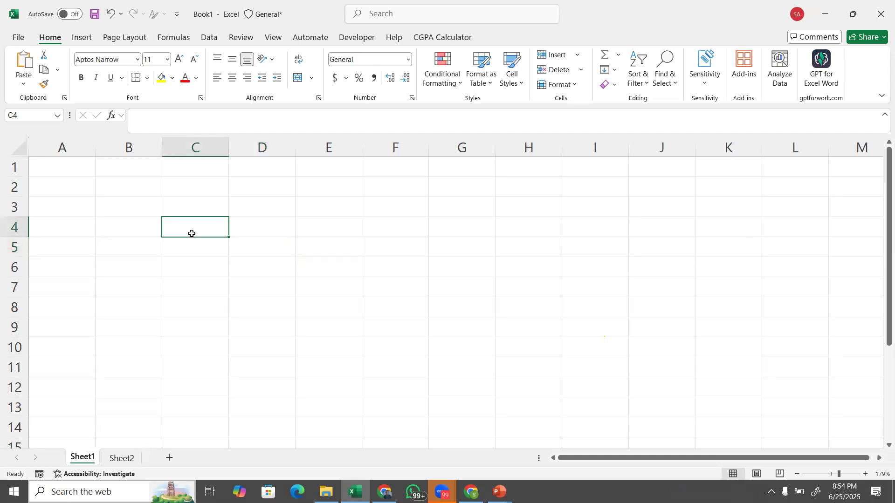
{"action": "type", "text": "Akeem"}
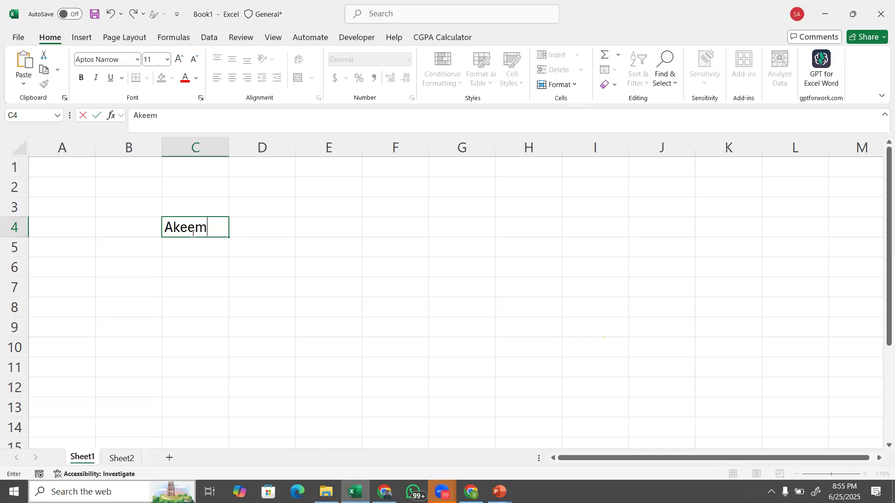
{"action": "key", "text": "Tab"}
{"action": "type", "text": "24"}
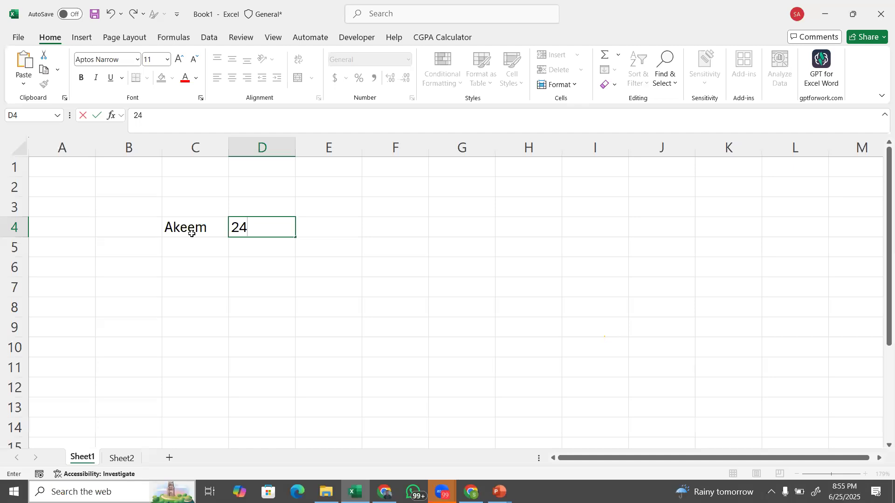
{"action": "key", "text": "Tab"}
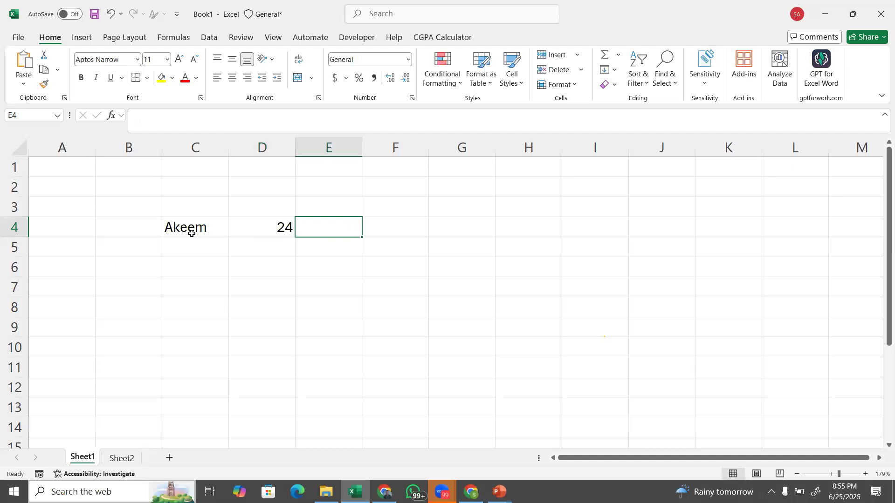
{"action": "type", "text": "$%^*("}
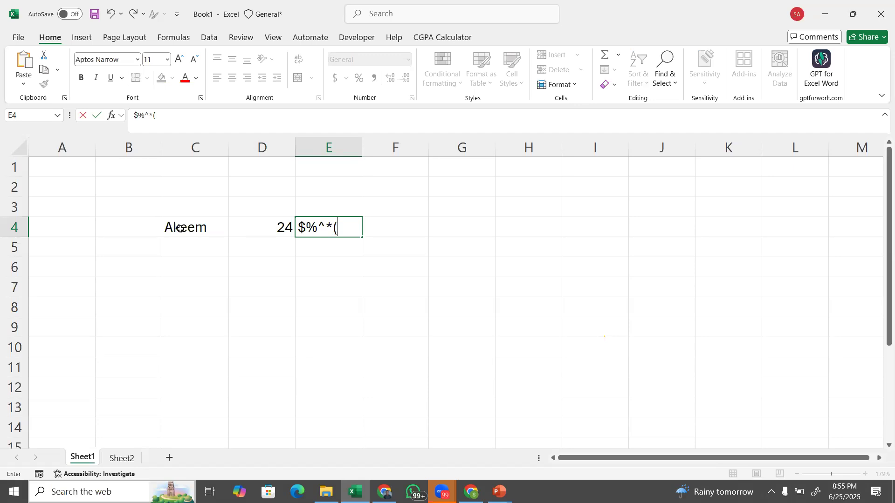
{"action": "key", "text": "Tab"}
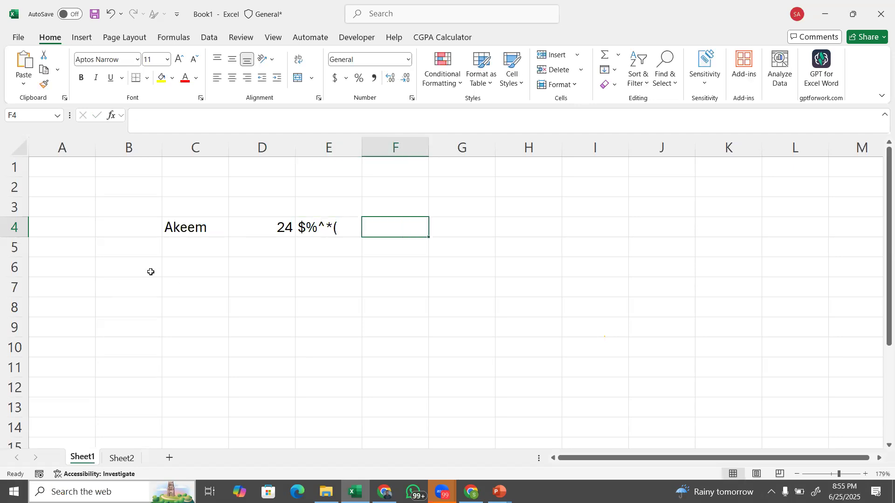
- Switch between Sheet1 and Sheet2, and add three new worksheets after Sheet2
{"action": "left_click", "coordinate": [120, 458]}
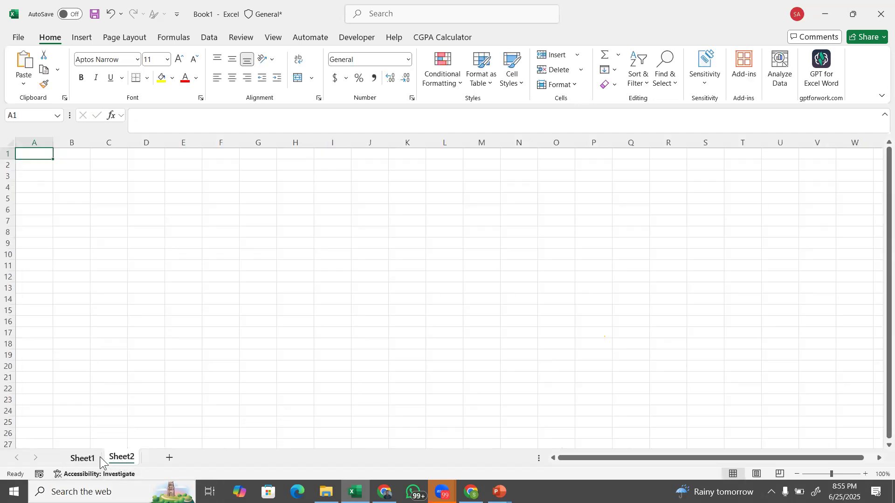
{"action": "left_click", "coordinate": [99, 458]}
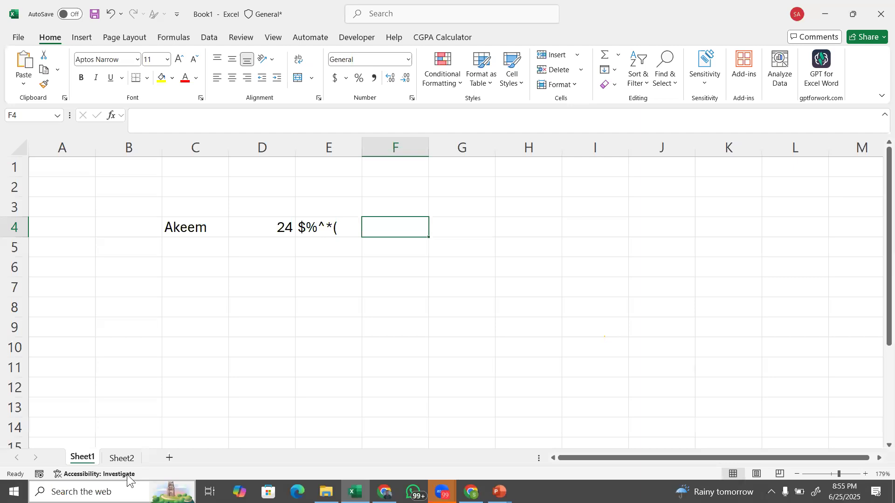
{"action": "left_click", "coordinate": [117, 460]}
{"action": "left_click", "coordinate": [169, 459]}
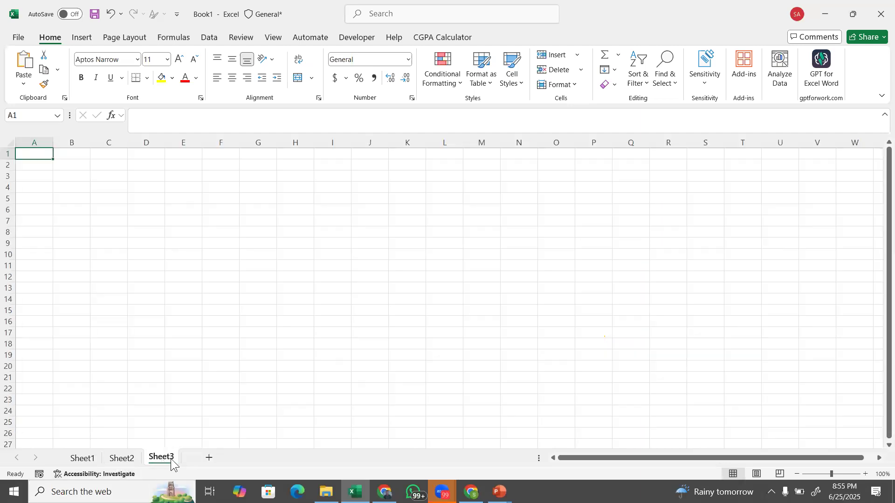
{"action": "left_click", "coordinate": [212, 462]}
{"action": "left_click", "coordinate": [247, 461]}
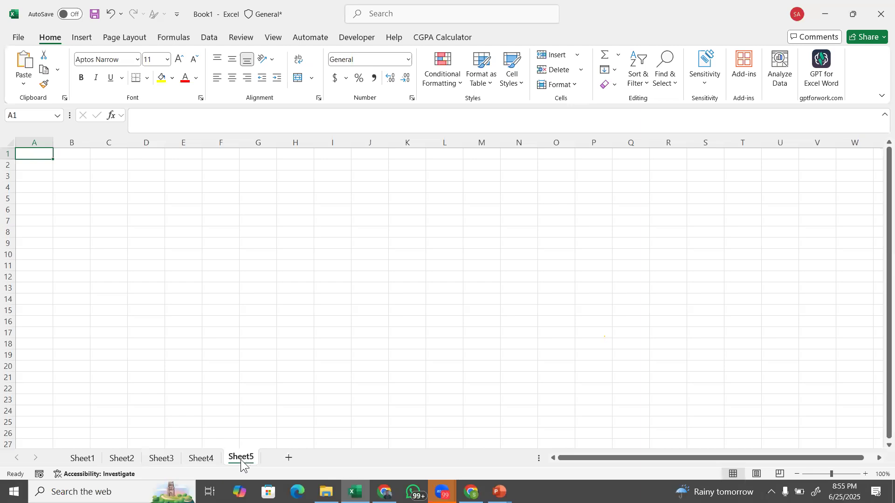
- Delete Sheet5, Sheet4, Sheet3 and Sheet2 so that only Sheet1 remains in the workbook
{"action": "right_click", "coordinate": [239, 460]}
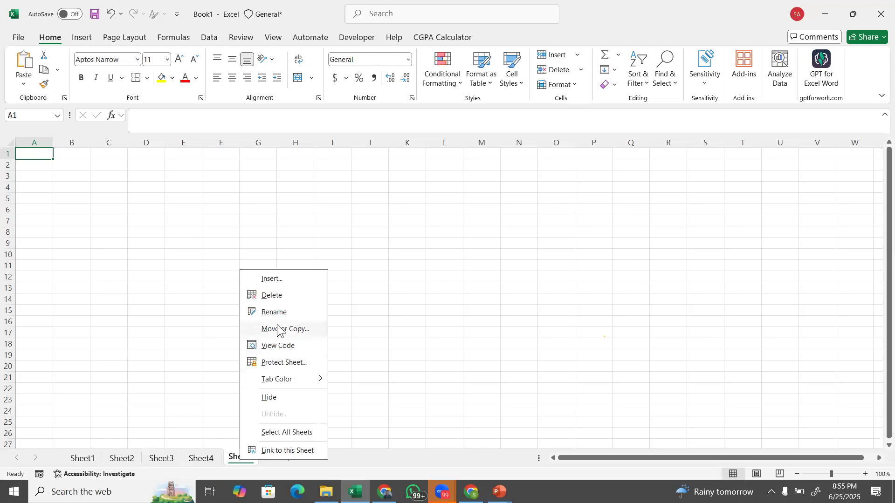
{"action": "left_click", "coordinate": [270, 294]}
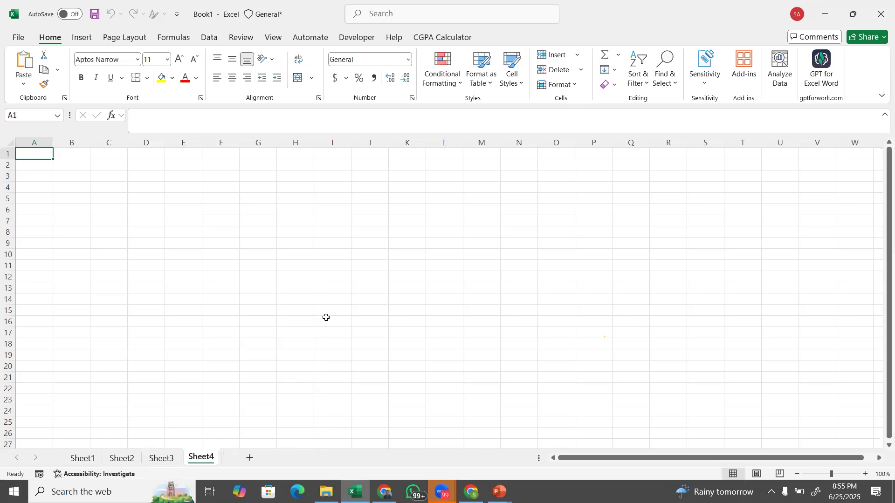
{"action": "right_click", "coordinate": [205, 460]}
{"action": "left_click", "coordinate": [252, 293]}
{"action": "right_click", "coordinate": [171, 460]}
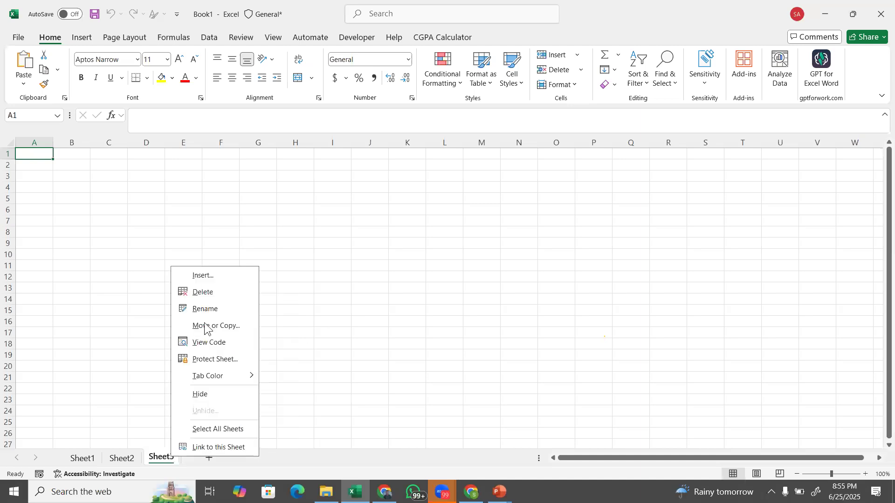
{"action": "left_click", "coordinate": [208, 292]}
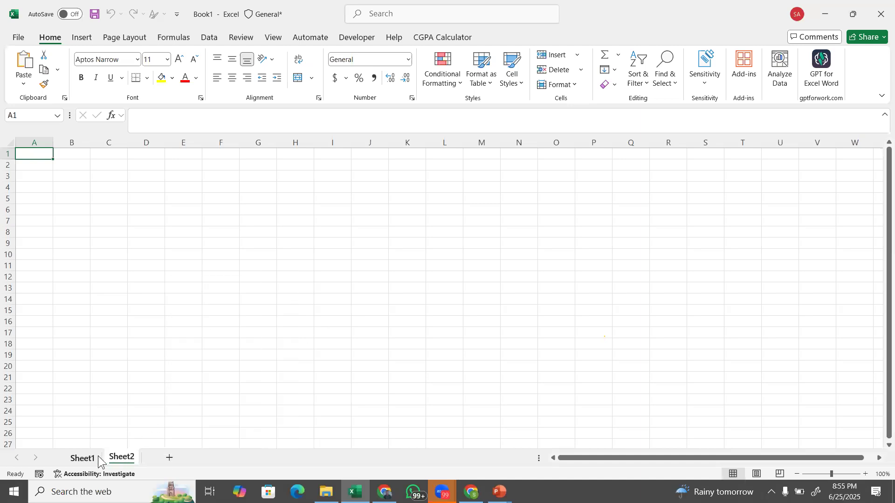
{"action": "right_click", "coordinate": [121, 459]}
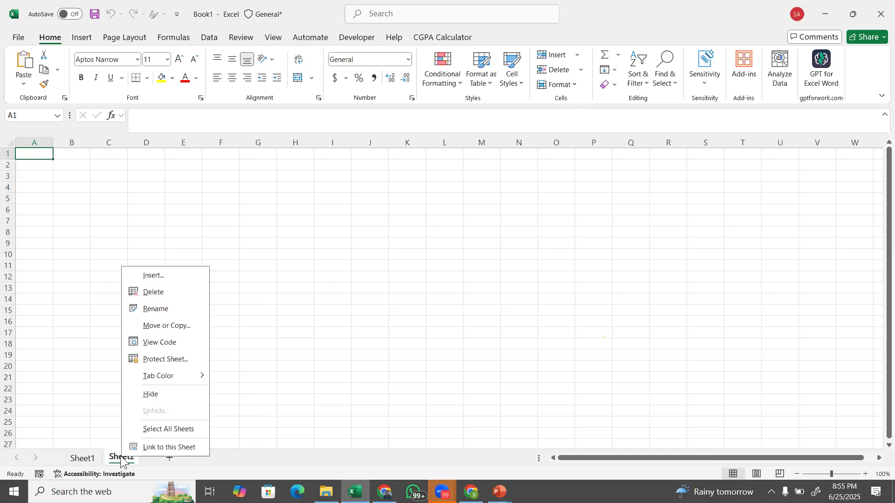
{"action": "left_click", "coordinate": [148, 293]}
- Clear the sample contents of cells C4:E4 on Sheet1, and select cell C4
{"action": "left_click_drag", "start_coordinate": [176, 235], "coordinate": [336, 230]}
{"action": "key", "text": "Delete"}
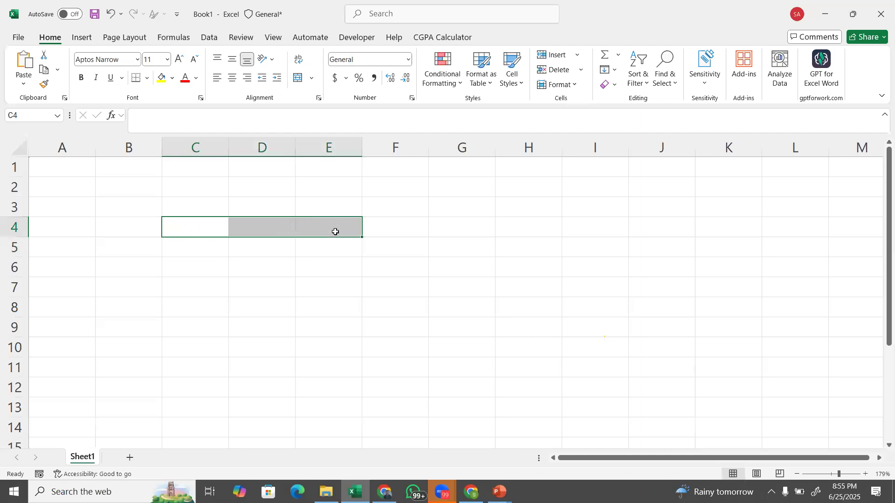
{"action": "left_click", "coordinate": [201, 229]}
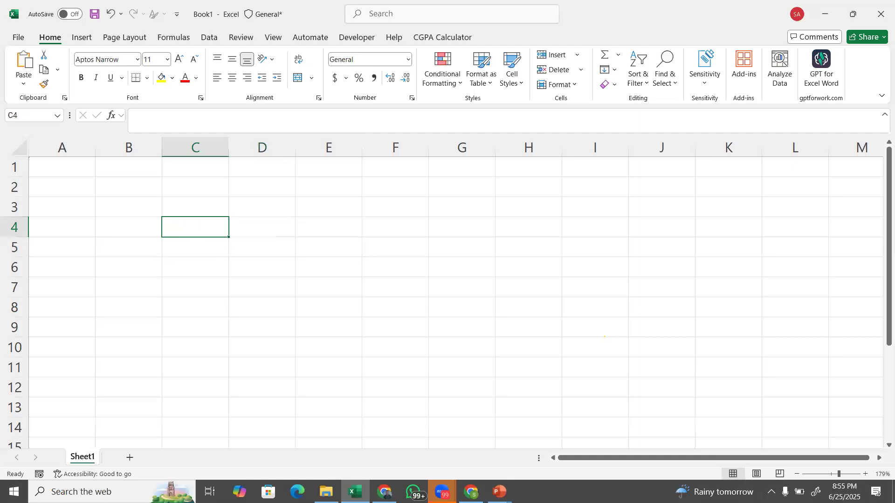
- Review the worksheet and workbook definitions on the PowerPoint terminology slide, and return to the Excel workbook
{"action": "mouse_move", "coordinate": [500, 492]}
{"action": "left_click", "coordinate": [591, 432]}
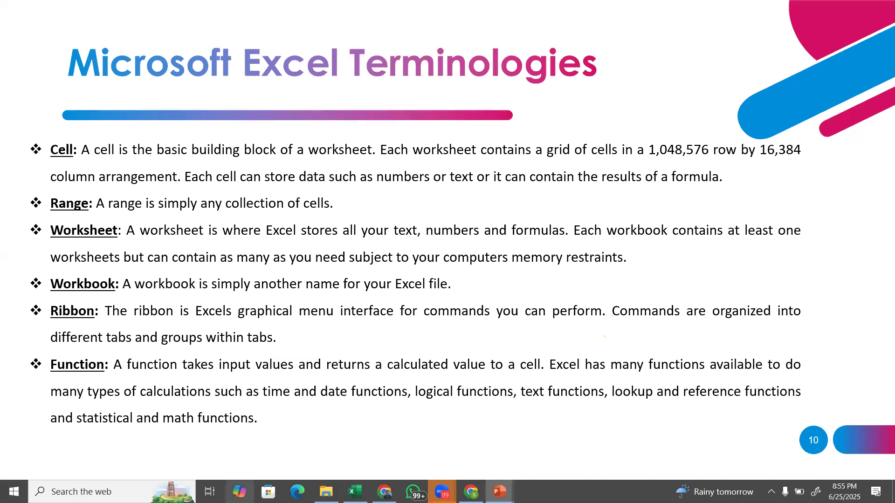
{"action": "left_click", "coordinate": [355, 491]}
- Look at the Save As options for the workbook in Excel, return to Sheet1 and select cell D3
{"action": "left_click_drag", "start_coordinate": [62, 168], "coordinate": [323, 266]}
{"action": "left_click", "coordinate": [323, 266]}
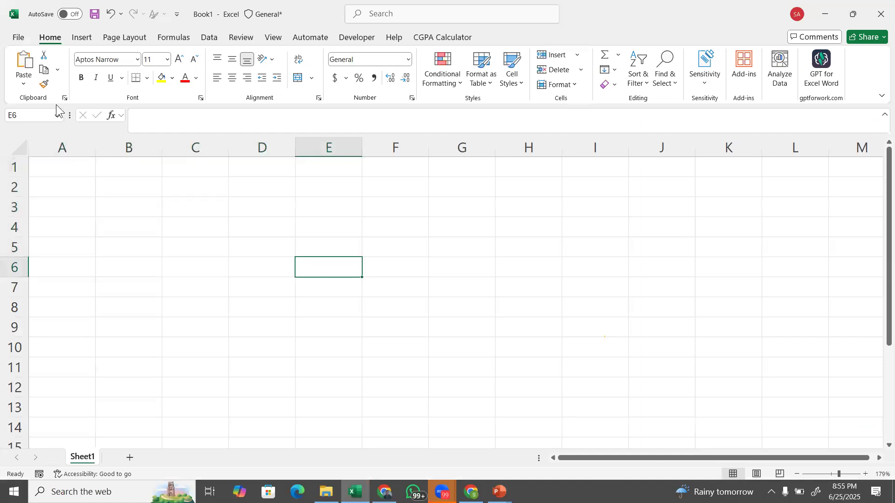
{"action": "left_click", "coordinate": [24, 38]}
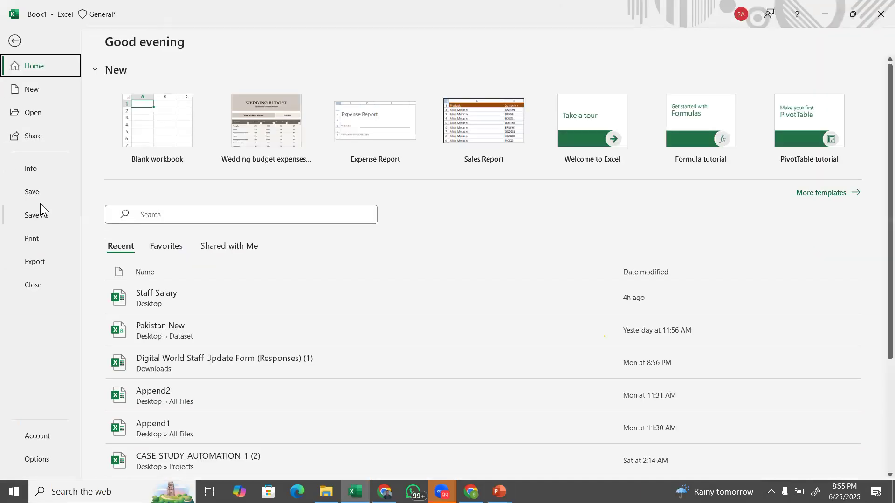
{"action": "left_click", "coordinate": [51, 218]}
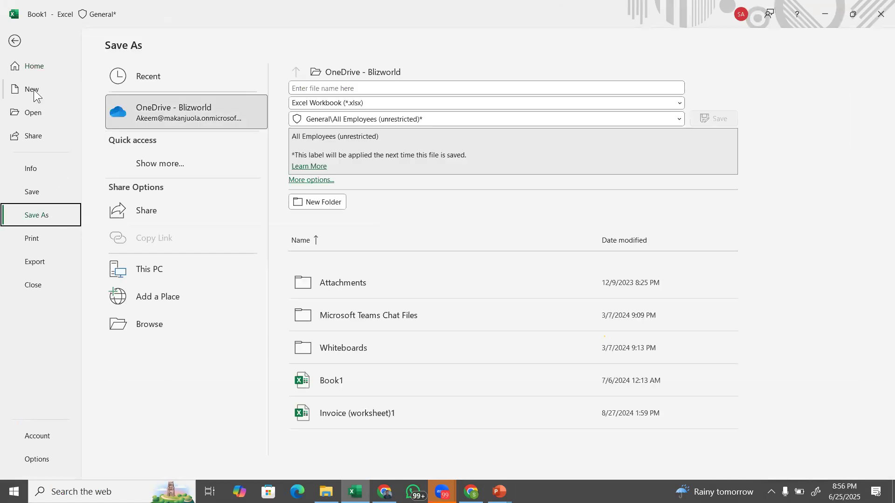
{"action": "left_click", "coordinate": [21, 42]}
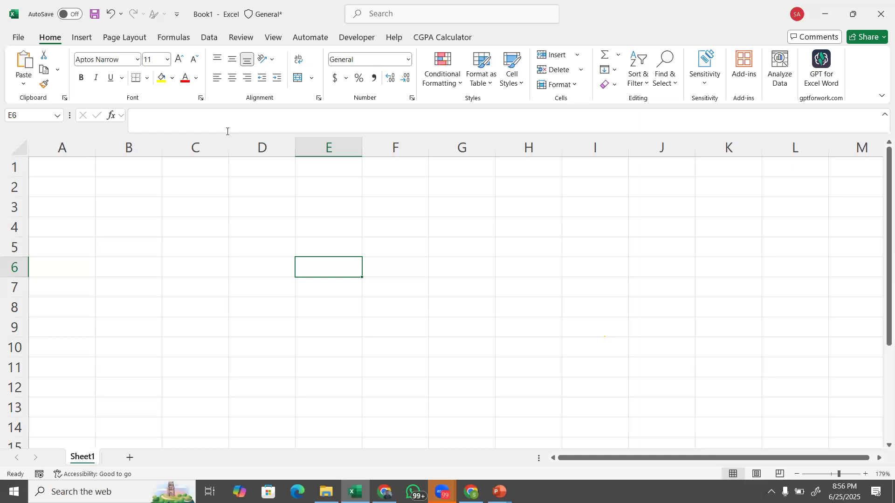
{"action": "left_click", "coordinate": [251, 206]}
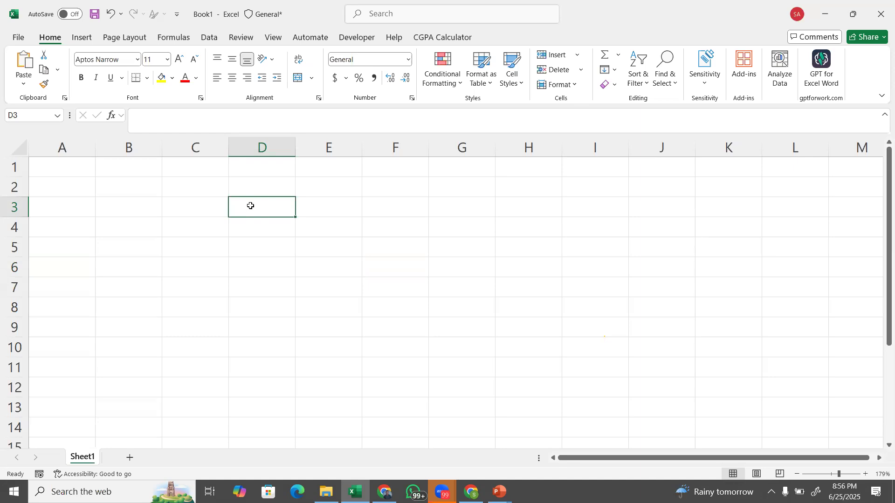
- Browse the workbook files in the Practical folder in File Explorer, and return to the PowerPoint terminology slide
{"action": "left_click", "coordinate": [326, 492]}
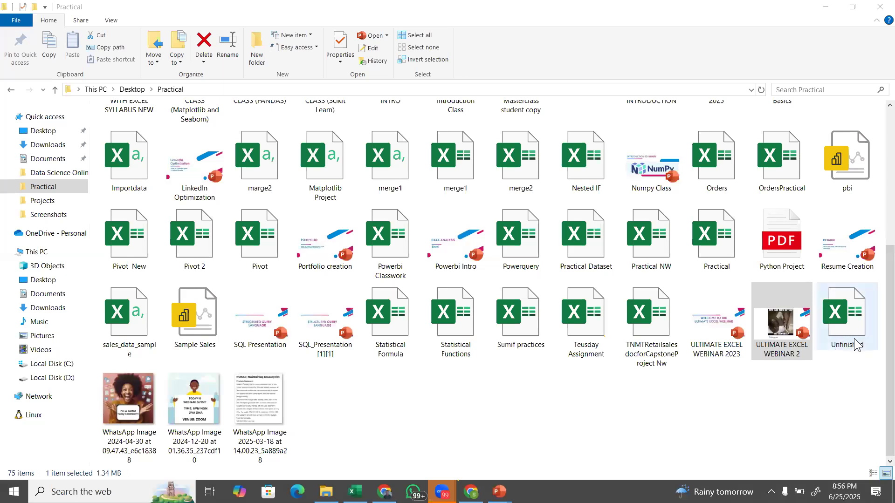
{"action": "left_click_drag", "start_coordinate": [882, 315], "coordinate": [869, 166]}
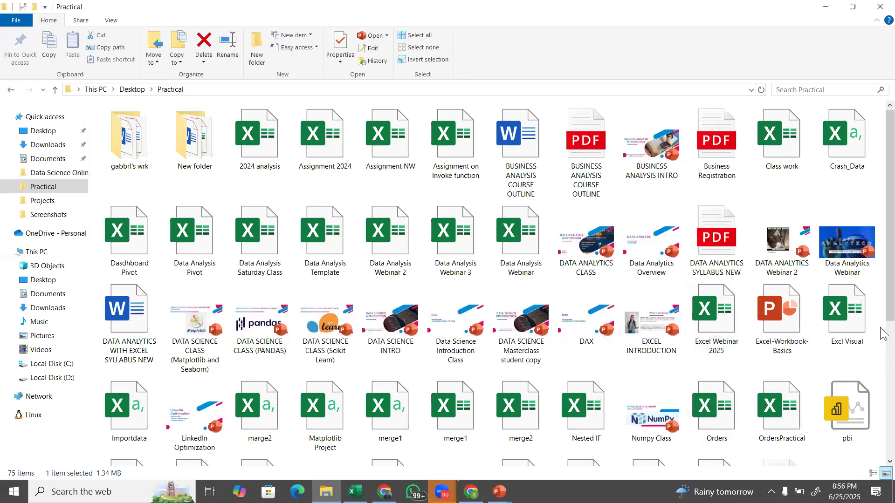
{"action": "scroll", "coordinate": [880, 326], "scroll_direction": "down", "scroll_amount": 1}
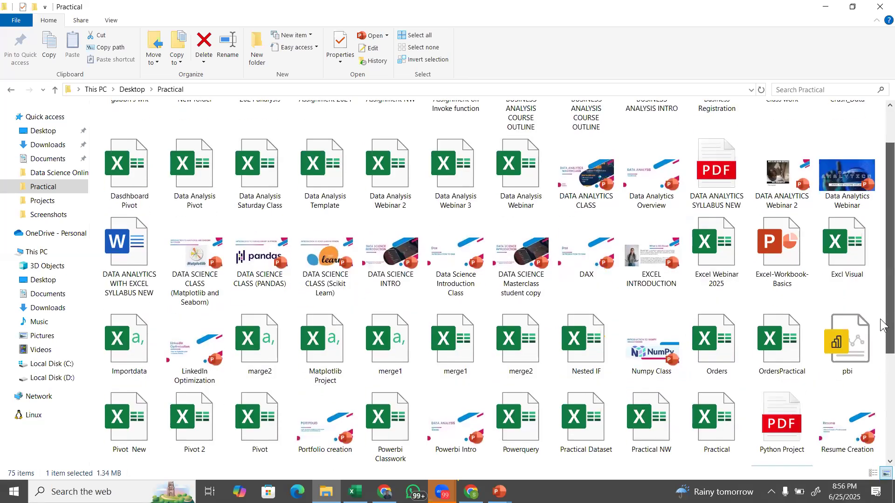
{"action": "scroll", "coordinate": [883, 331], "scroll_direction": "down", "scroll_amount": 2}
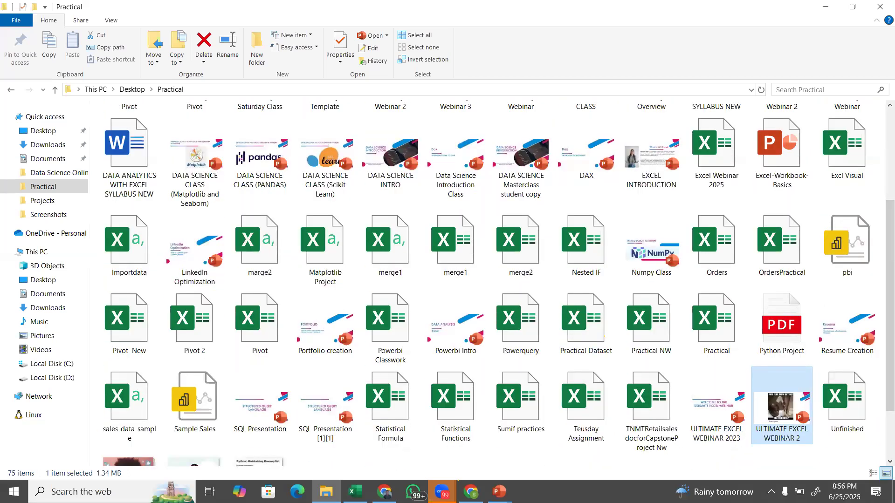
{"action": "mouse_move", "coordinate": [500, 492]}
{"action": "left_click", "coordinate": [597, 455]}
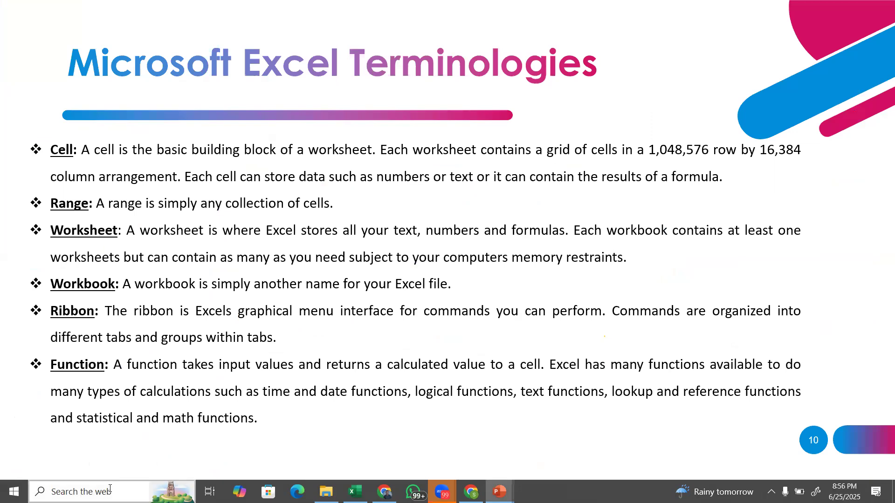
- Examine the Excel ribbon's command groups from Home through CGPA Calculator, and return to the PowerPoint terminology slide
{"action": "left_click", "coordinate": [356, 492]}
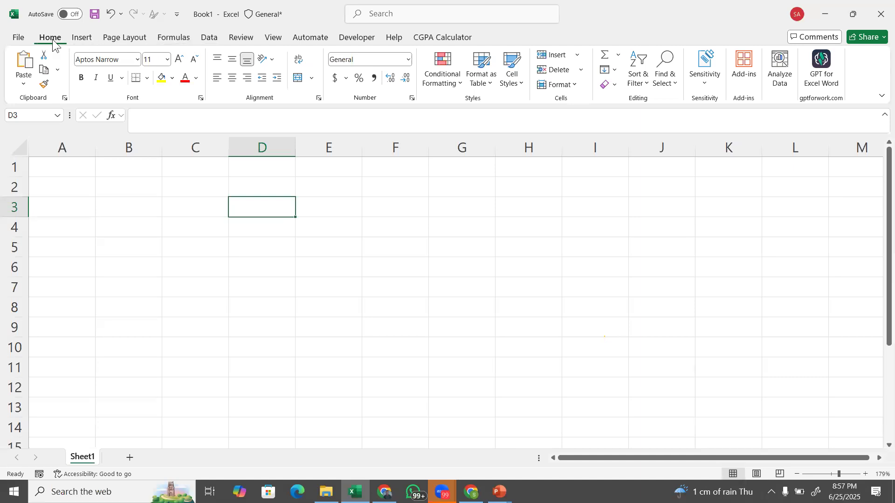
{"action": "left_click", "coordinate": [90, 38]}
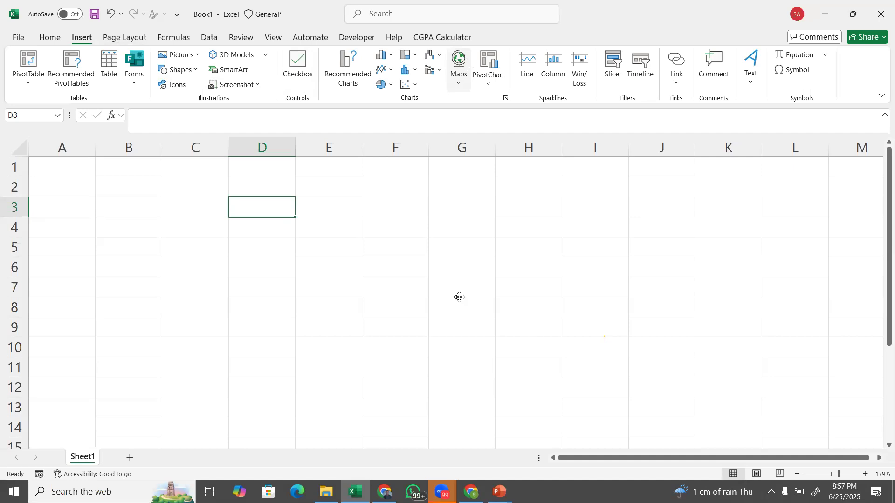
{"action": "left_click", "coordinate": [436, 38]}
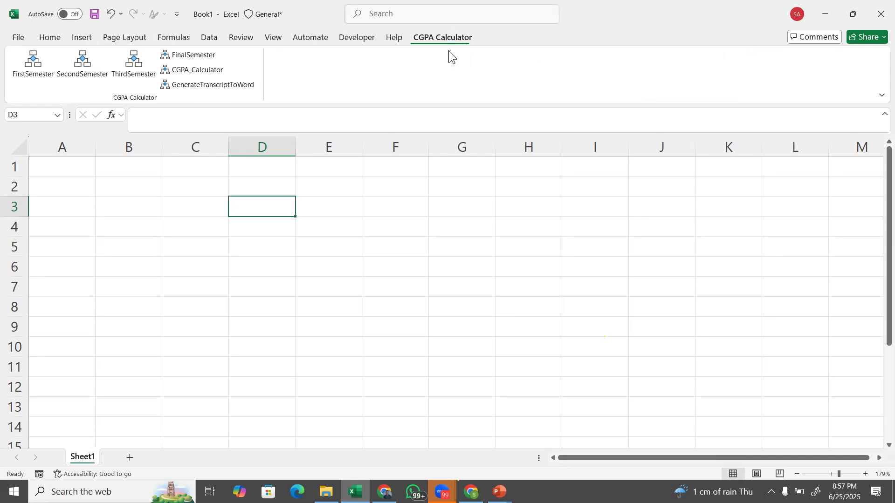
{"action": "left_click", "coordinate": [402, 42]}
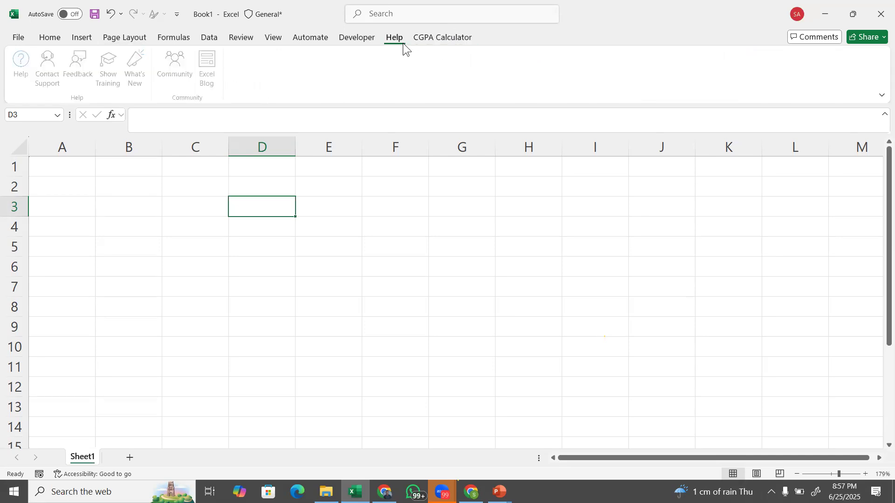
{"action": "left_click", "coordinate": [354, 39]}
{"action": "left_click", "coordinate": [323, 39]}
{"action": "left_click", "coordinate": [276, 37]}
{"action": "left_click", "coordinate": [236, 38]}
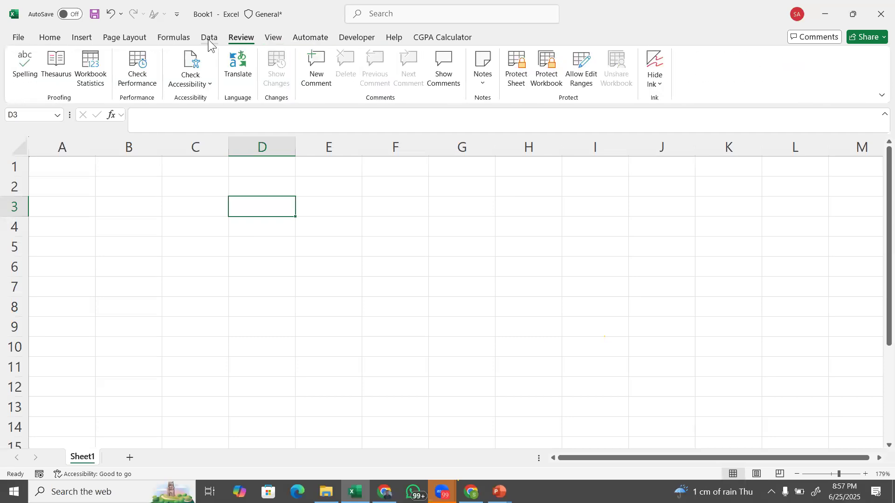
{"action": "left_click", "coordinate": [209, 38]}
{"action": "left_click", "coordinate": [159, 40]}
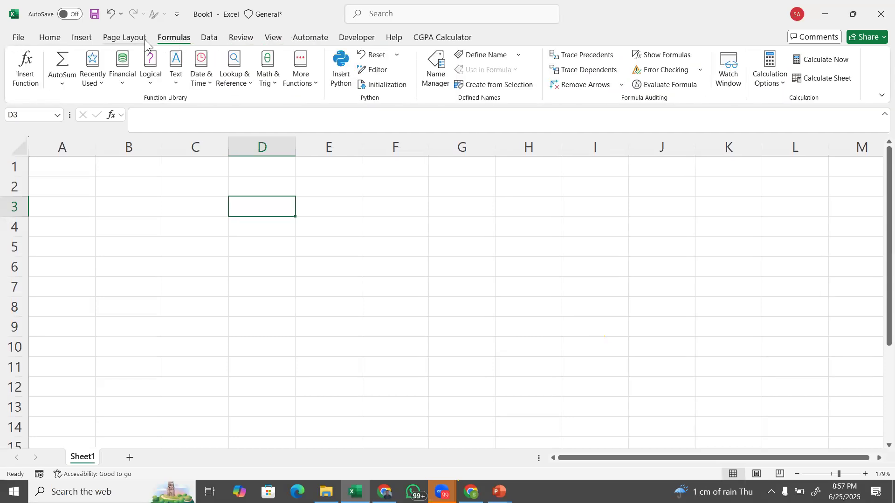
{"action": "left_click", "coordinate": [140, 39]}
{"action": "left_click", "coordinate": [84, 38]}
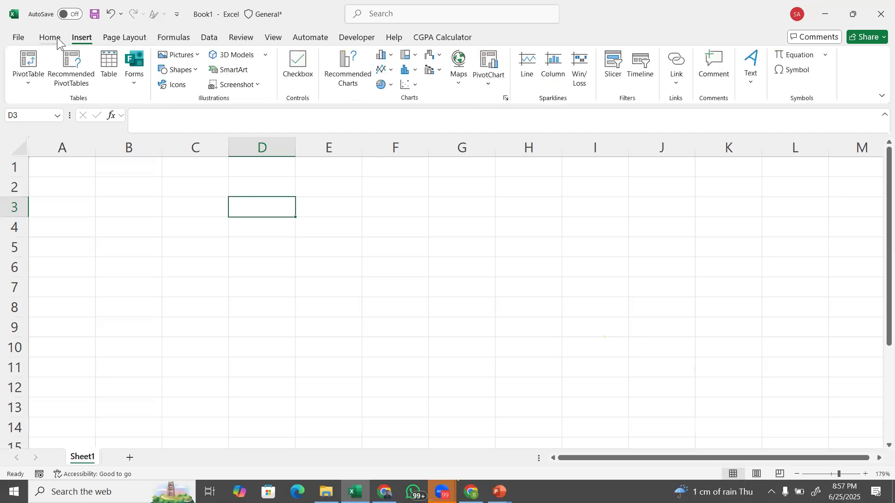
{"action": "left_click", "coordinate": [52, 39]}
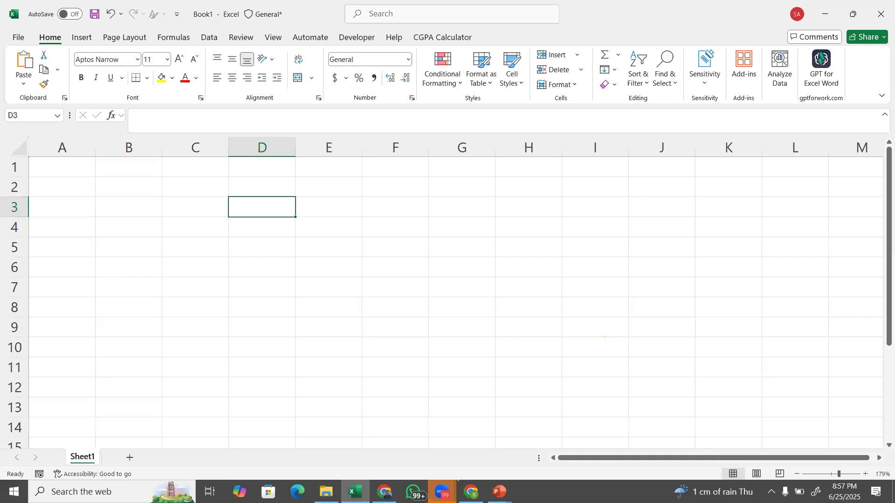
{"action": "left_click", "coordinate": [500, 492]}
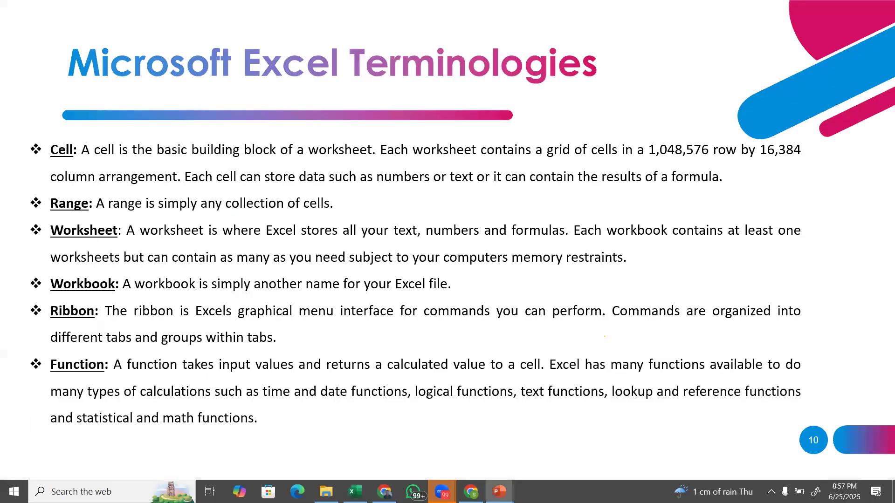
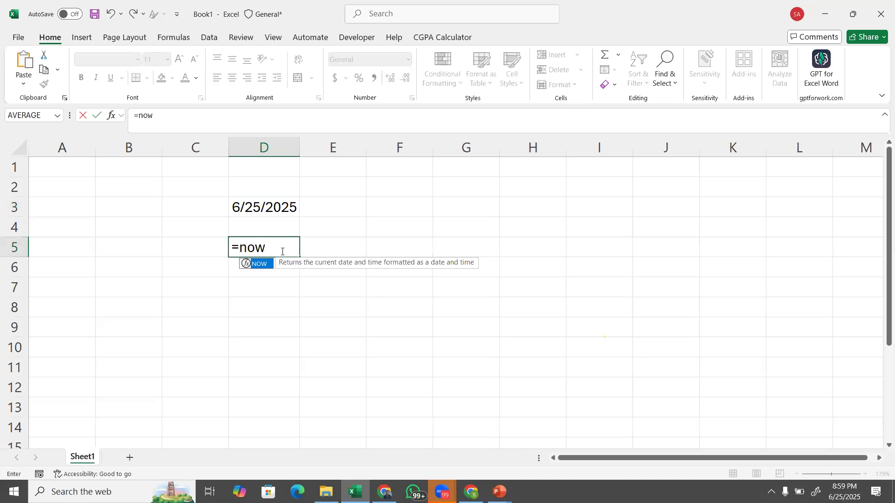
- Complete the NOW function in cell D5, and clear the date samples from cells D3:D5
{"action": "type", "text": ")"}
{"action": "key", "text": "Return"}
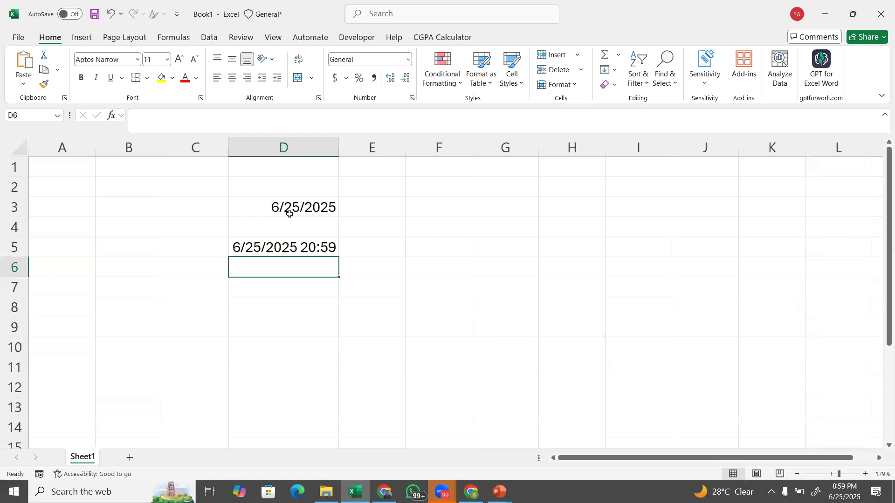
{"action": "left_click_drag", "start_coordinate": [284, 210], "coordinate": [286, 254]}
{"action": "key", "text": "Delete"}
{"action": "left_click", "coordinate": [286, 255]}
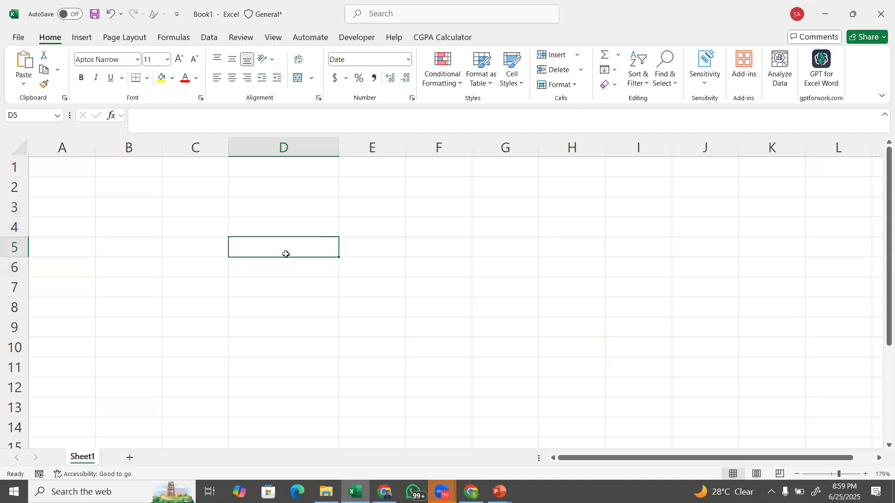
- Look through the Financial and Logical function lists in Excel's function library, and close them without inserting a function
{"action": "left_click", "coordinate": [164, 41]}
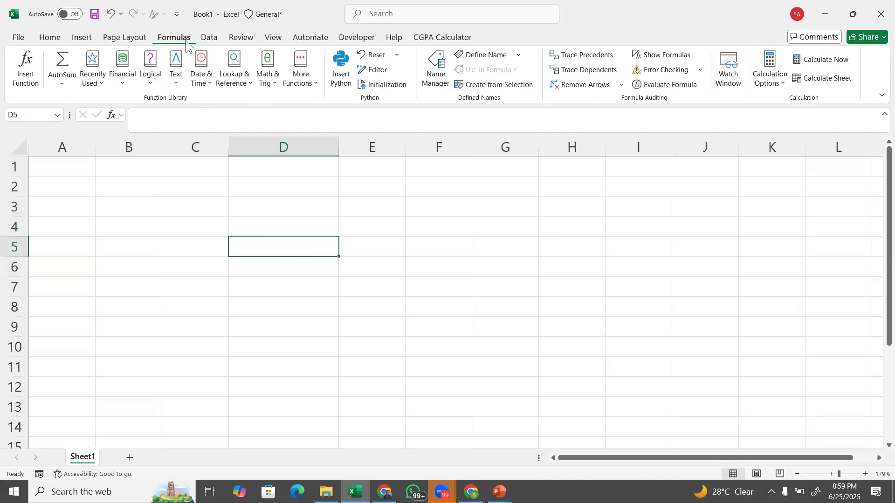
{"action": "left_click", "coordinate": [127, 82]}
{"action": "left_click_drag", "start_coordinate": [198, 153], "coordinate": [179, 88]}
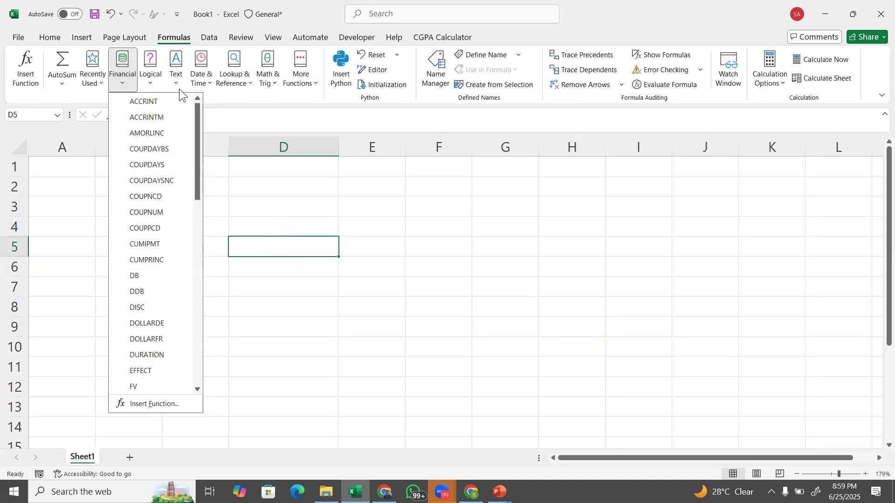
{"action": "left_click", "coordinate": [154, 81]}
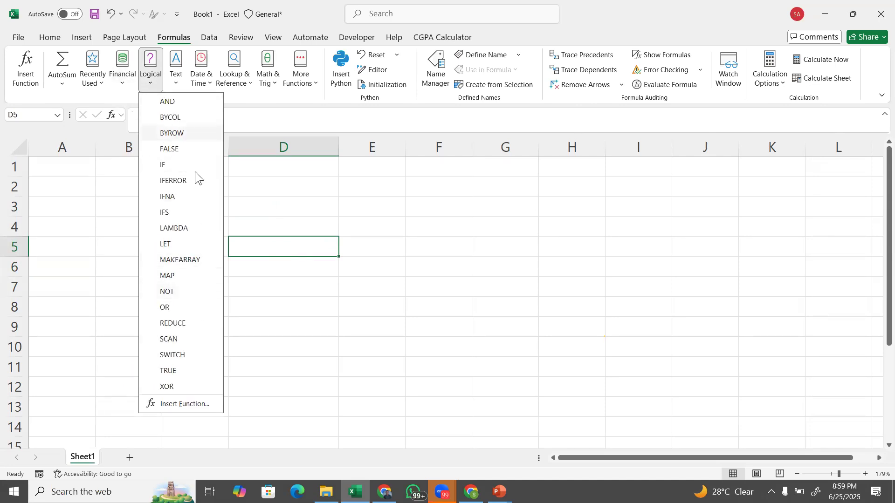
{"action": "left_click", "coordinate": [305, 280]}
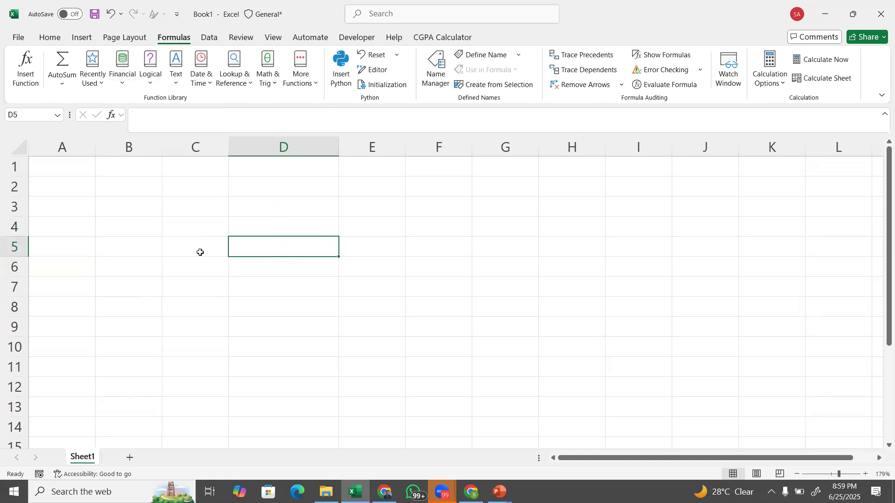
- Enter the heading Score in cell C5 and the value 45 in cell C6
{"action": "left_click", "coordinate": [200, 253]}
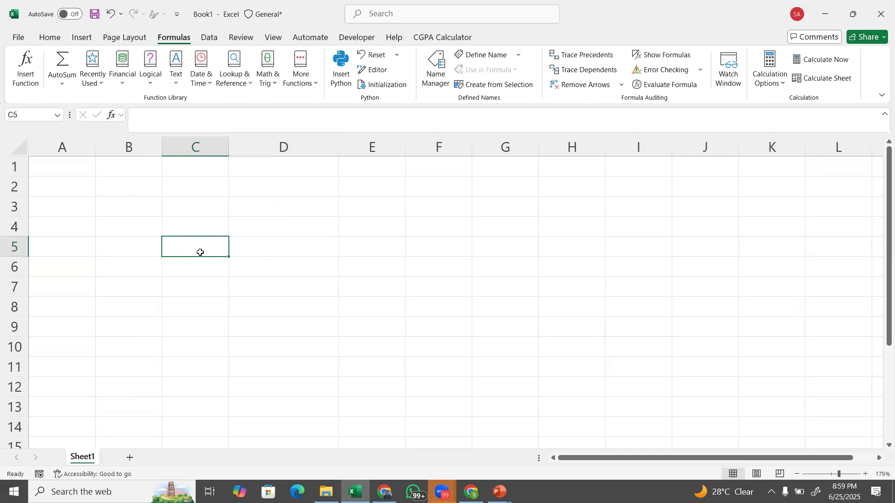
{"action": "type", "text": "Score"}
{"action": "key", "text": "Return"}
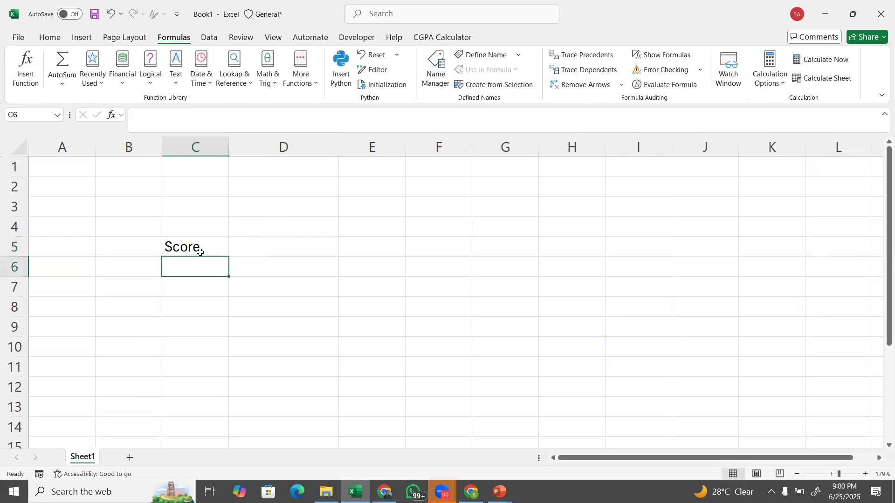
{"action": "type", "text": "35"}
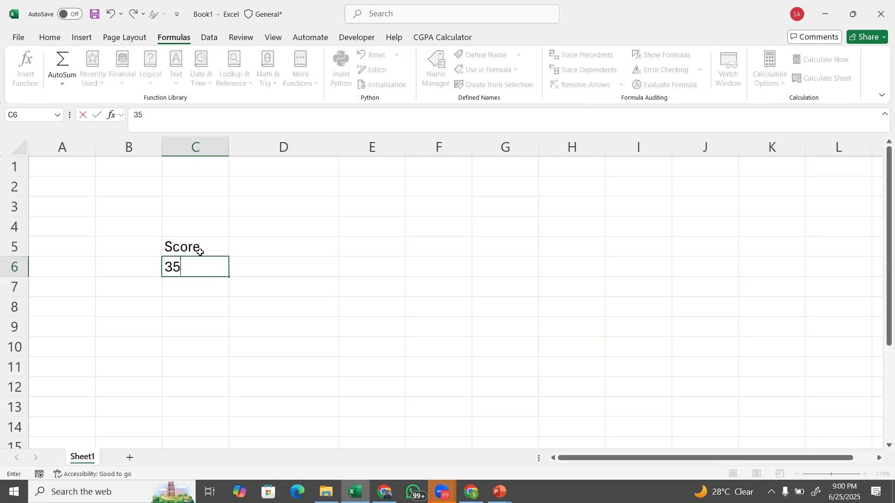
{"action": "key", "text": "BackSpace"}
{"action": "key", "text": "BackSpace"}
{"action": "type", "text": "45"}
{"action": "key", "text": "Return"}
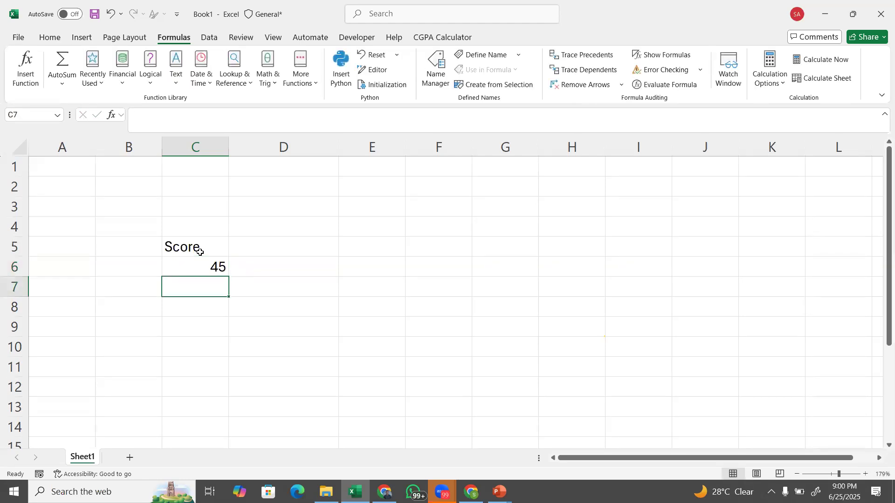
- Narrow column D to about the width of column C, and select cell D6 beside the score
{"action": "left_click", "coordinate": [282, 266]}
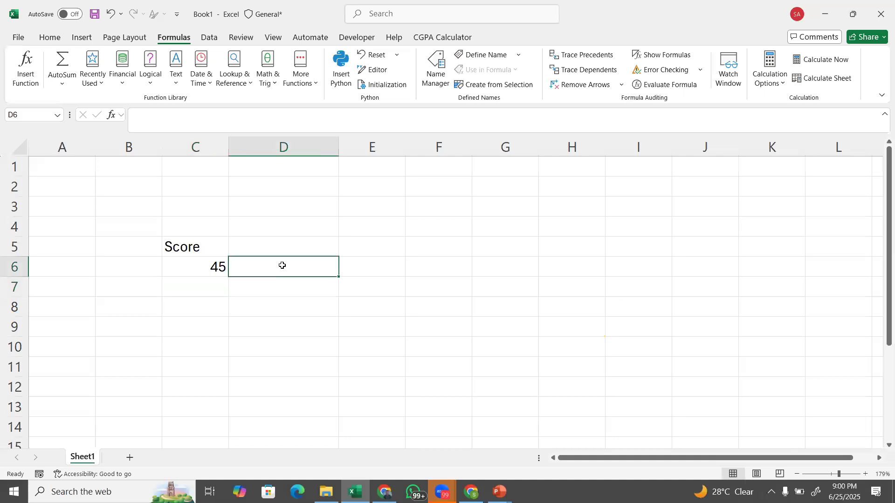
{"action": "left_click", "coordinate": [329, 150]}
{"action": "right_click", "coordinate": [313, 150]}
{"action": "key", "text": "Escape"}
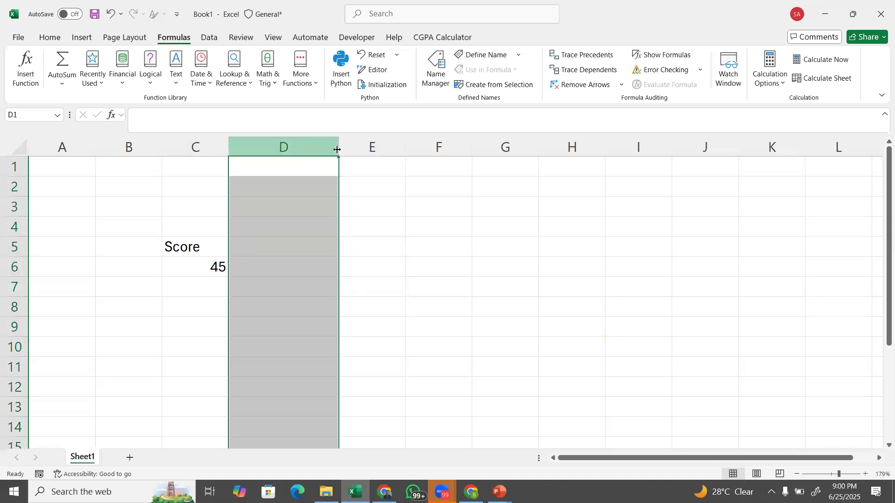
{"action": "left_click_drag", "start_coordinate": [339, 148], "coordinate": [309, 150]}
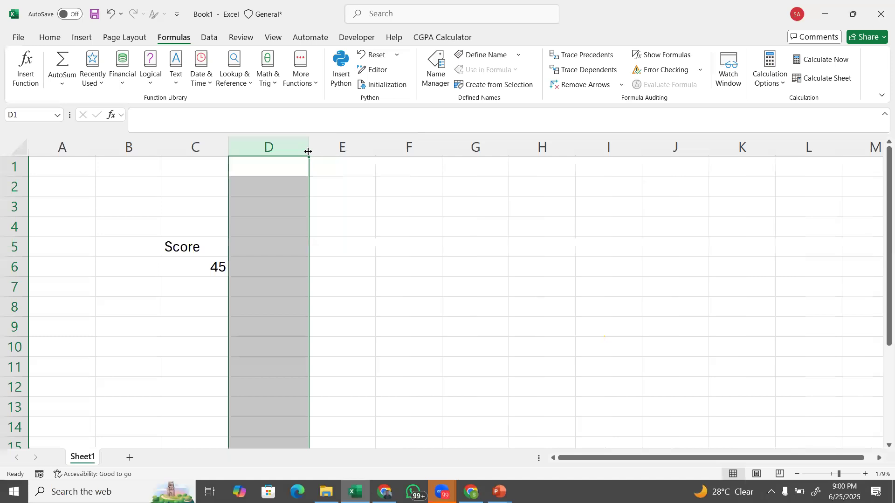
{"action": "left_click", "coordinate": [263, 273]}
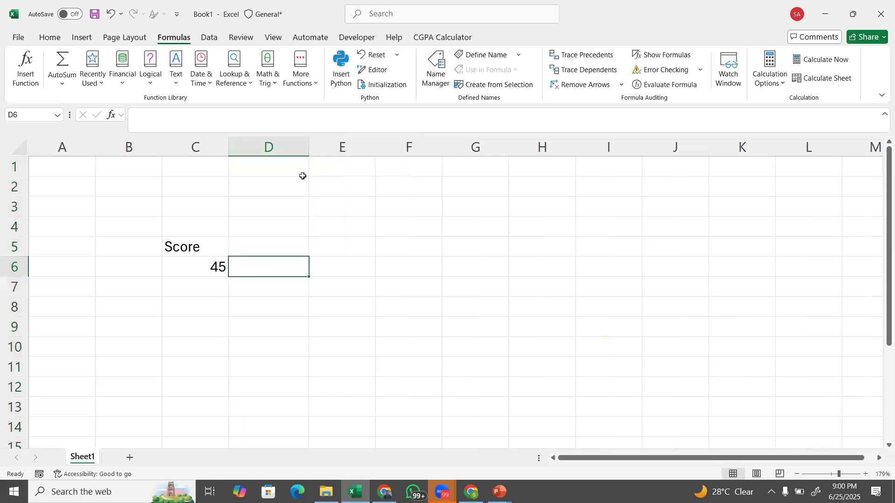
{"action": "left_click_drag", "start_coordinate": [306, 147], "coordinate": [298, 146]}
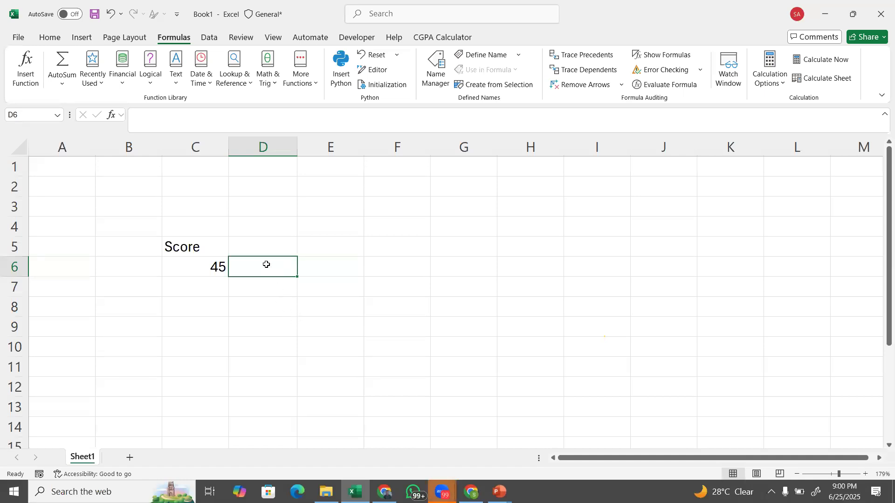
{"action": "left_click", "coordinate": [189, 260]}
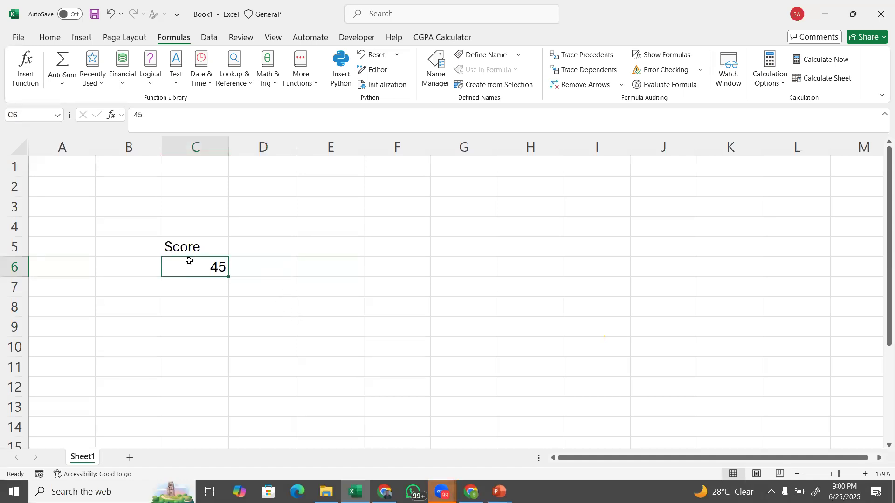
{"action": "left_click", "coordinate": [280, 273]}
{"action": "left_click", "coordinate": [203, 266]}
- Enter an IF formula in cell D6 that returns "Pass" when C6 is at least 50 and "Fail" otherwise
{"action": "left_click", "coordinate": [263, 275]}
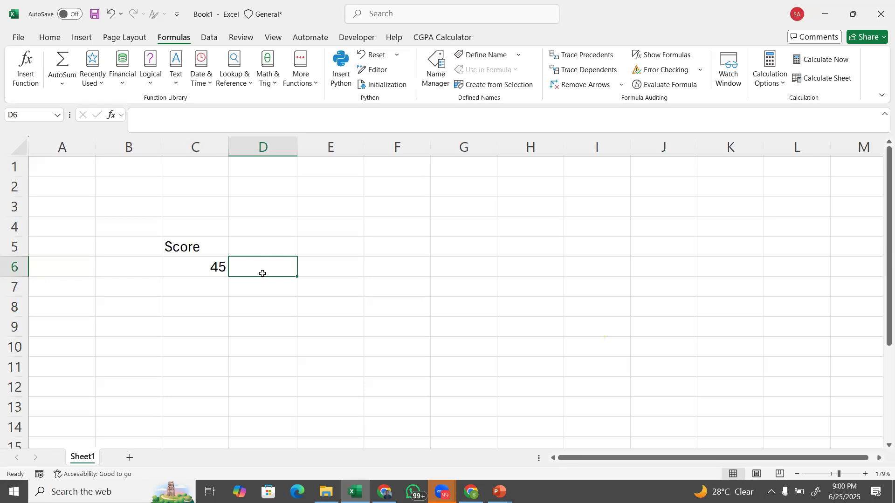
{"action": "type", "text": "=if"}
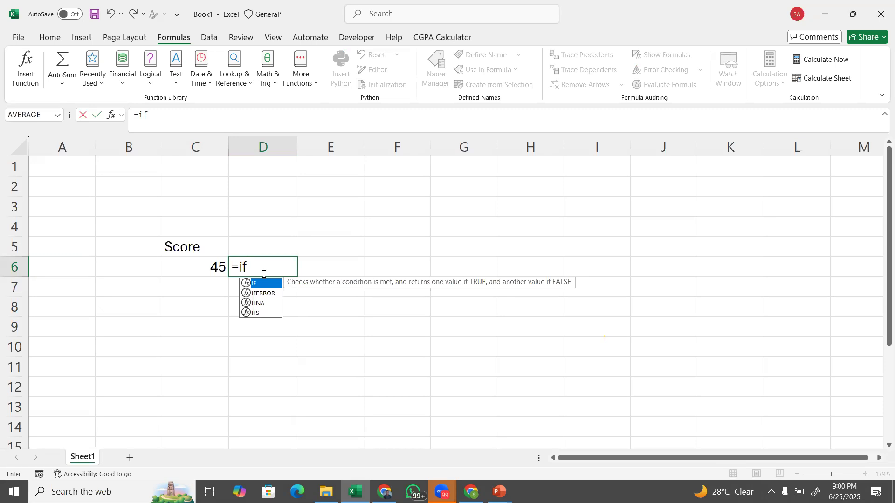
{"action": "key", "text": "Tab"}
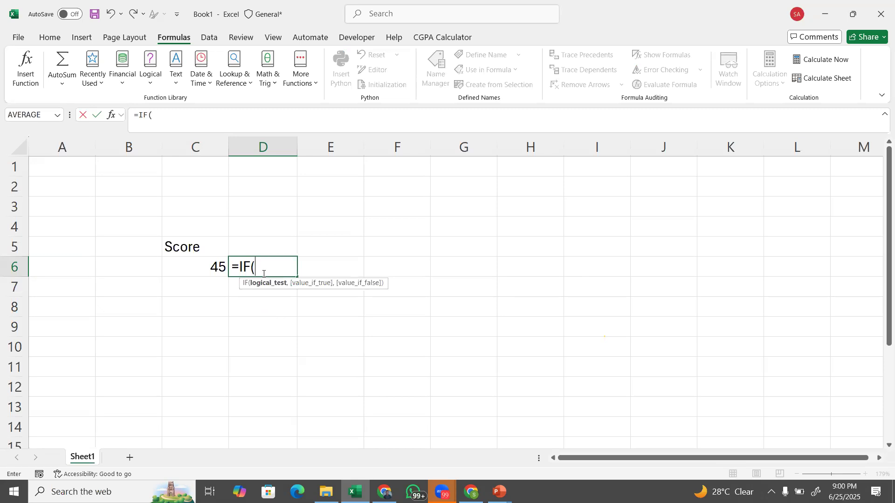
{"action": "left_click", "coordinate": [172, 269]}
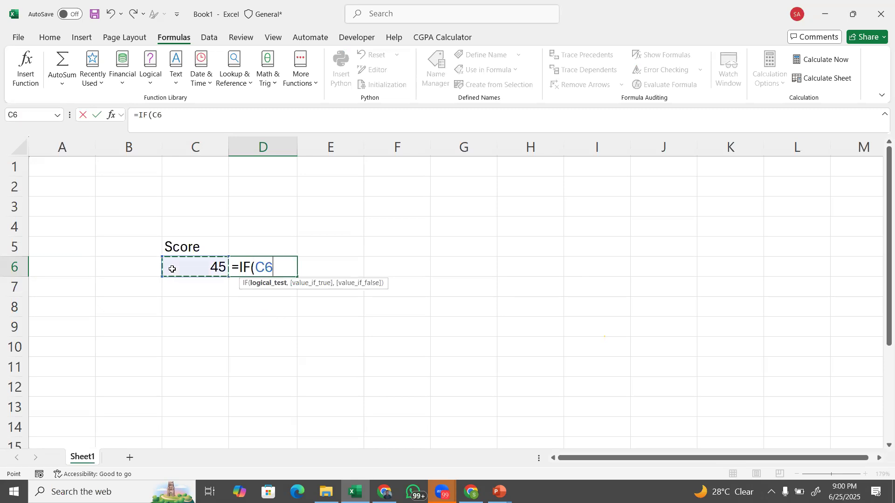
{"action": "type", "text": ">="}
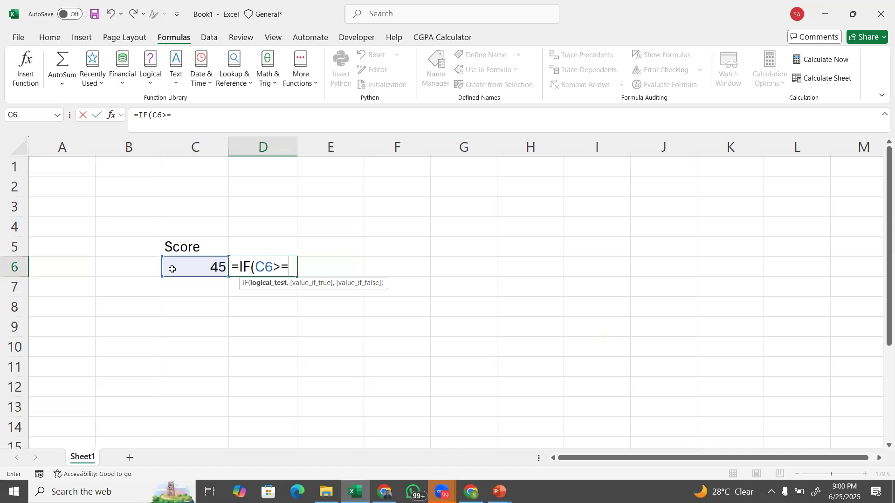
{"action": "type", "text": "50,"}
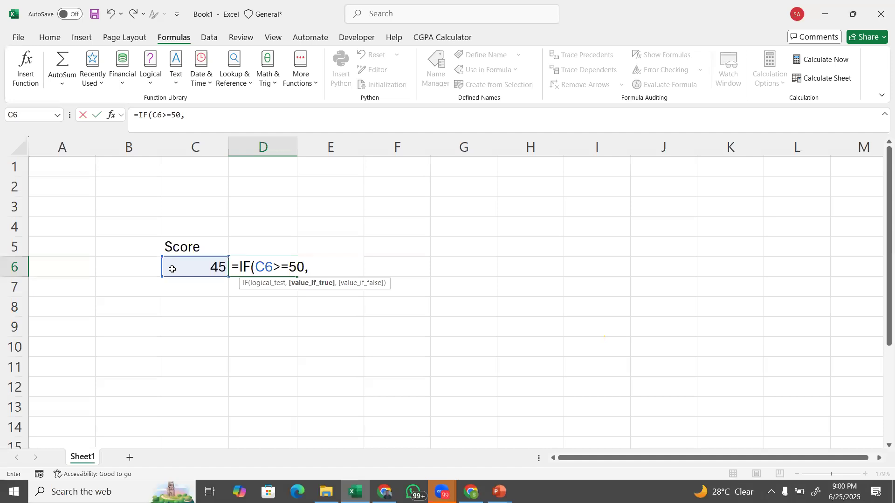
{"action": "type", "text": "\"Pass\","}
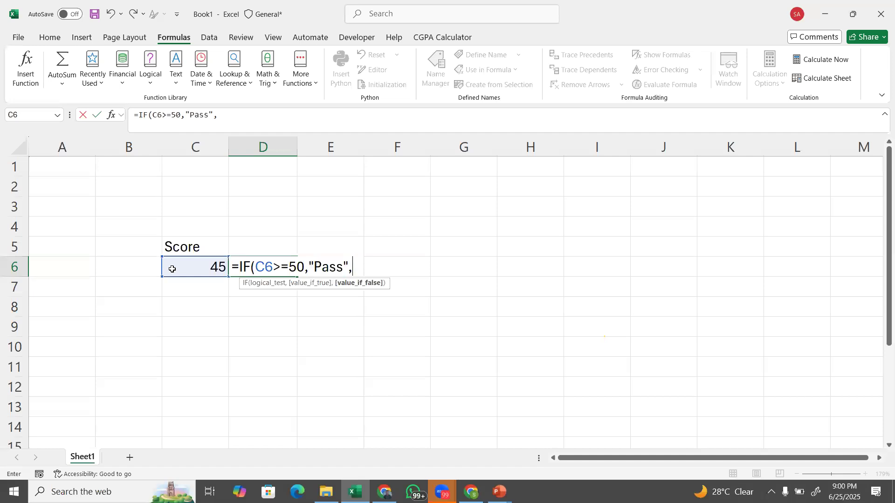
{"action": "type", "text": "\""}
{"action": "type", "text": "Failk"}
{"action": "key", "text": "BackSpace"}
{"action": "type", "text": "\""}
{"action": "type", "text": ")"}
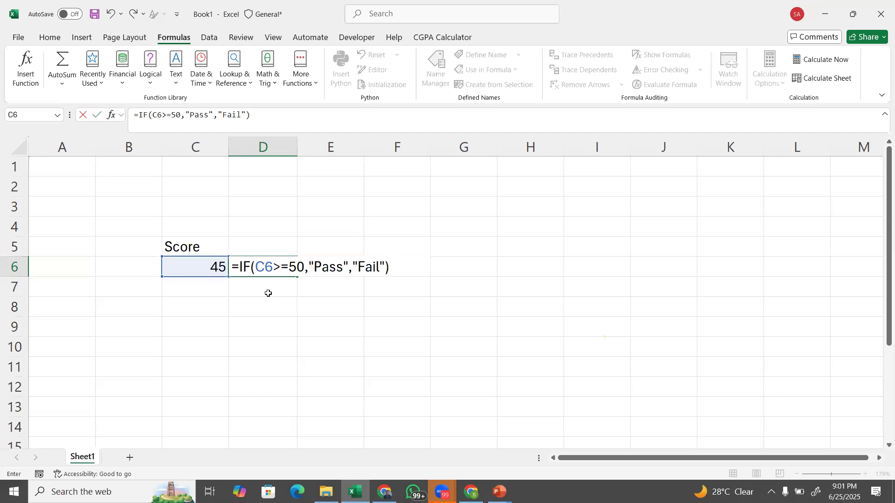
{"action": "key", "text": "Return"}
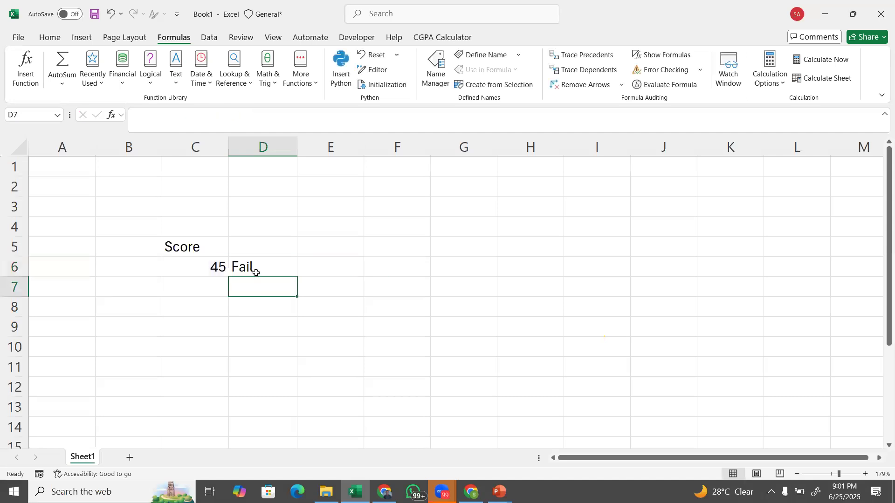
- Change the score in cell C6 to 98 to test the IF formula
{"action": "left_click", "coordinate": [295, 263]}
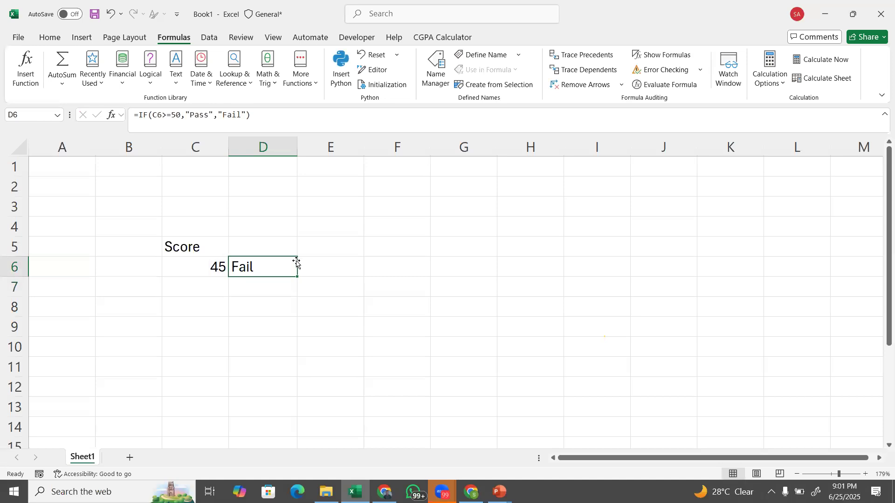
{"action": "left_click", "coordinate": [208, 267]}
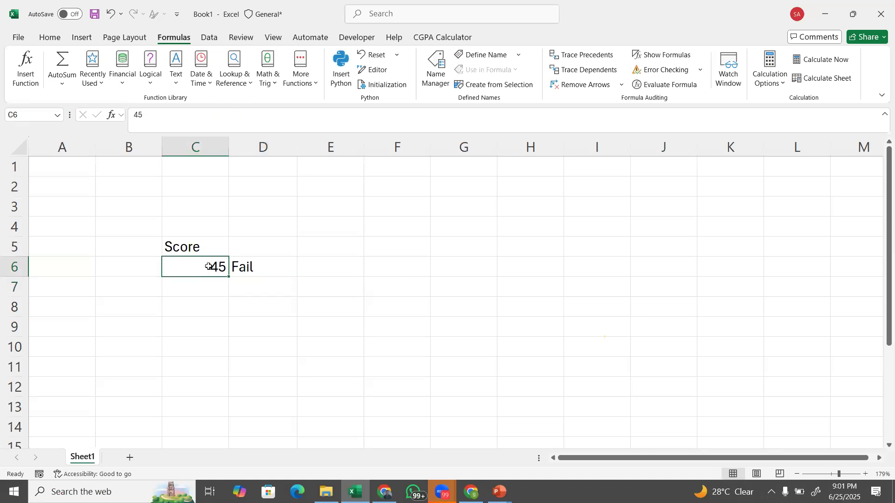
{"action": "key", "text": "BackSpace"}
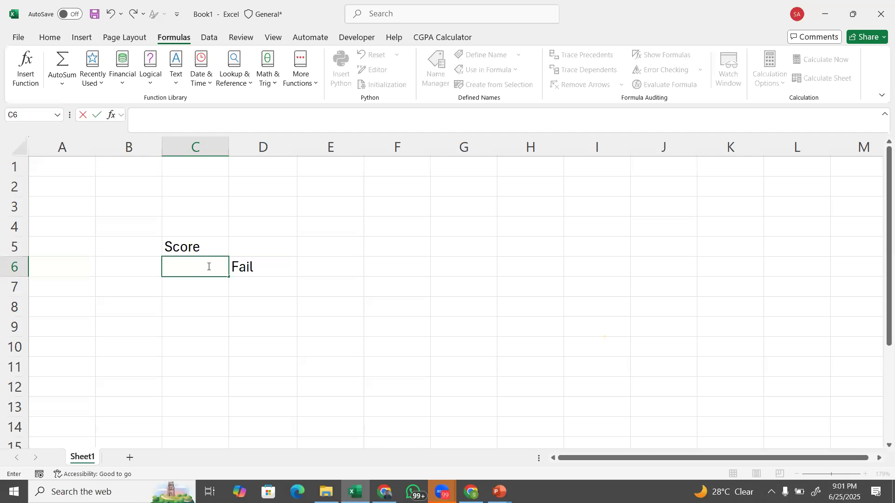
{"action": "type", "text": "98"}
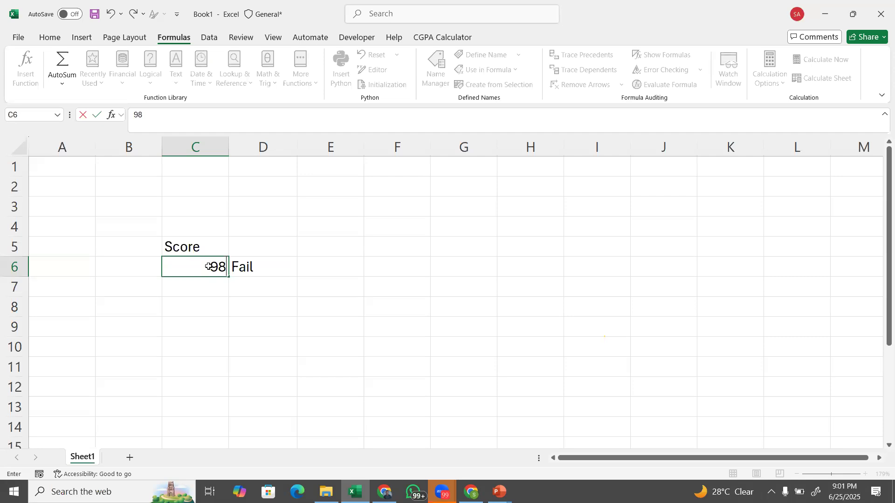
{"action": "key", "text": "Return"}
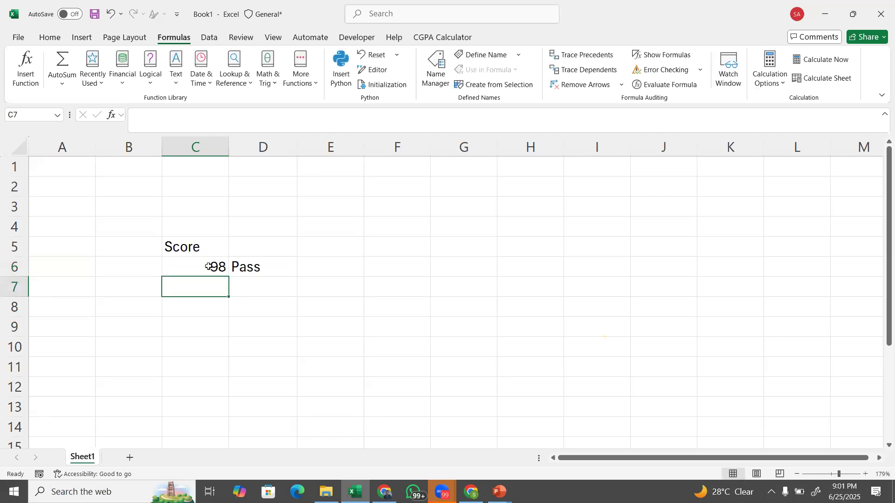
- Examine the IF formula in cell D6 and the list of Logical functions without inserting one
{"action": "left_click", "coordinate": [255, 269]}
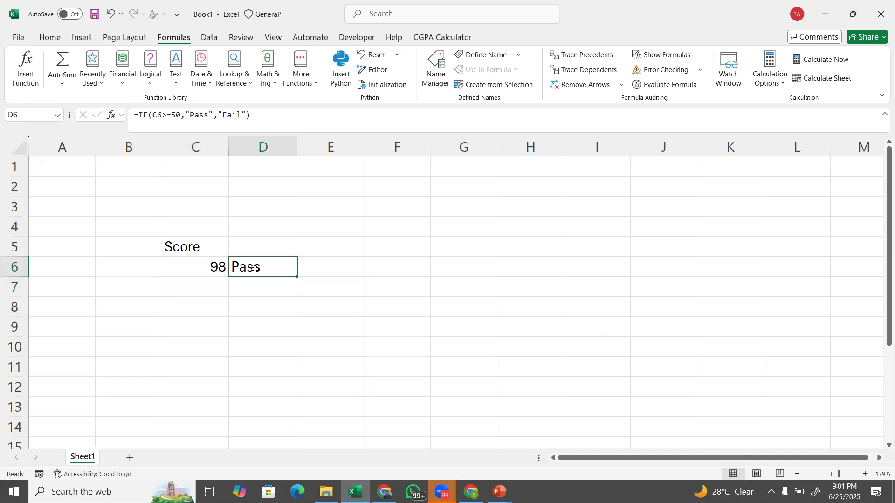
{"action": "left_click", "coordinate": [151, 70]}
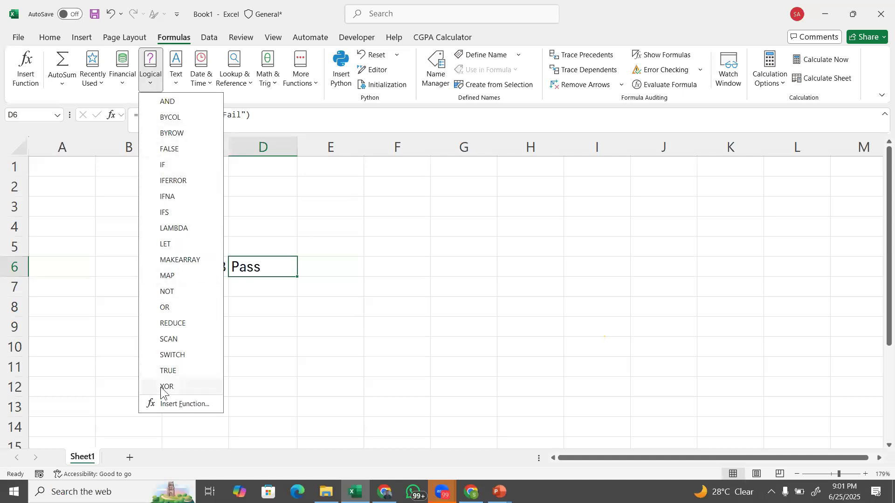
{"action": "left_click", "coordinate": [298, 269]}
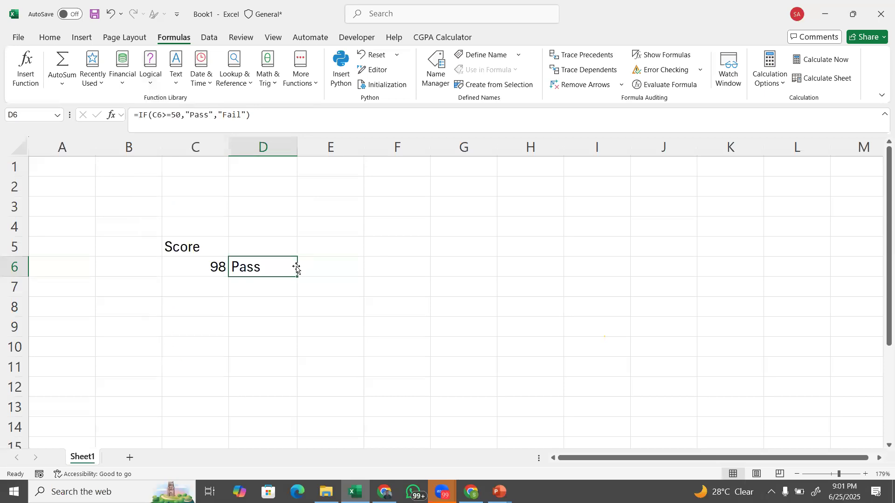
- Clear the score example from cells C5:D6, and select cell D6
{"action": "left_click", "coordinate": [176, 247]}
{"action": "left_click", "coordinate": [258, 264], "text": "shift"}
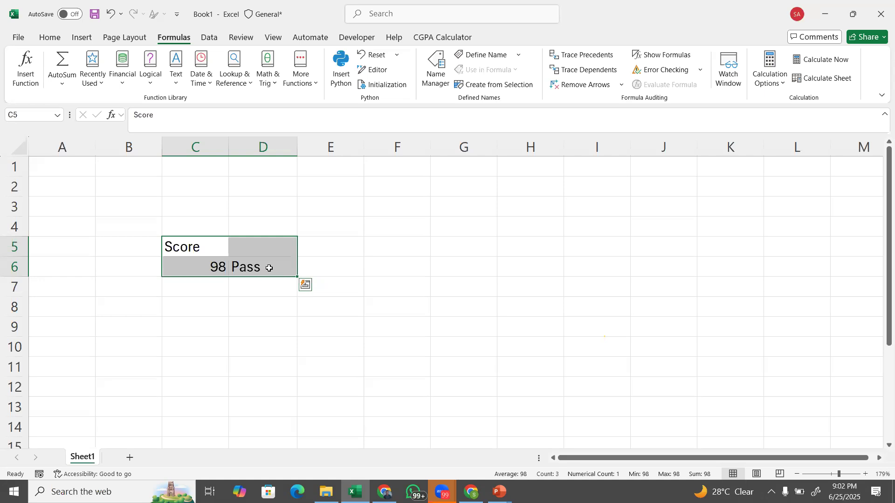
{"action": "key", "text": "Delete"}
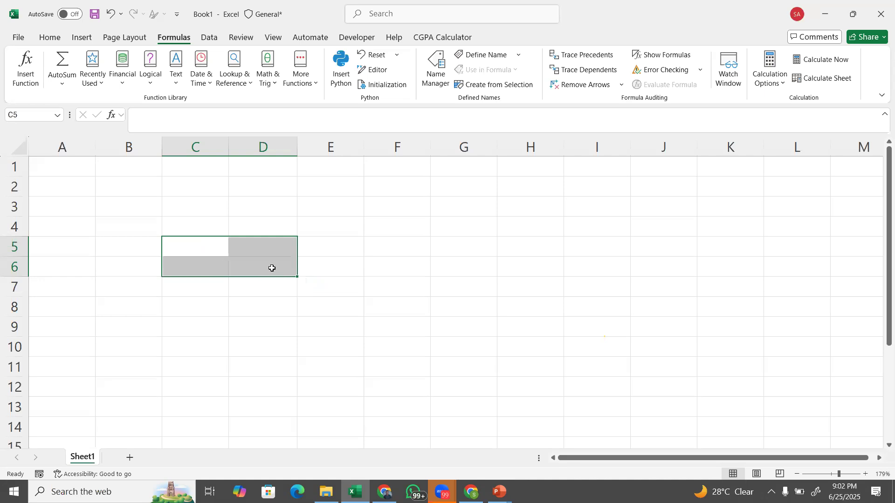
{"action": "left_click", "coordinate": [270, 268]}
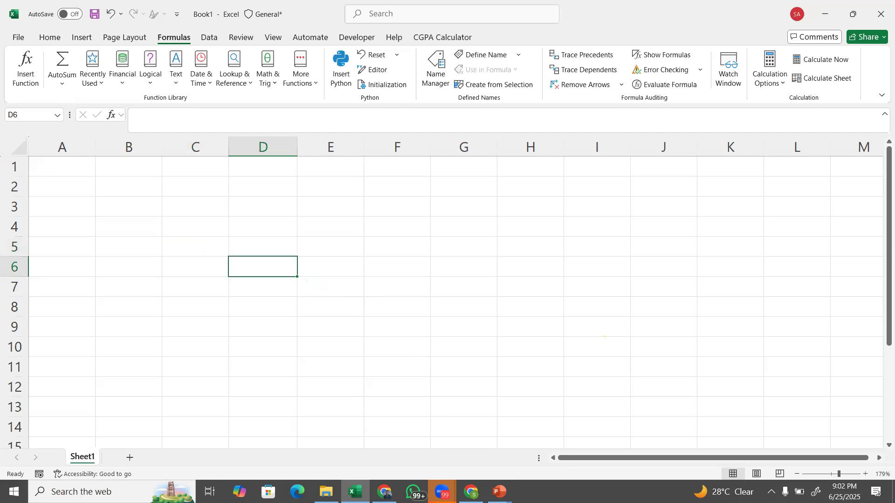
- Switch to the PowerPoint presentation and advance from the Microsoft Excel Terminologies slide to the advance excel slide
{"action": "left_click", "coordinate": [499, 492]}
{"action": "left_click", "coordinate": [577, 444]}
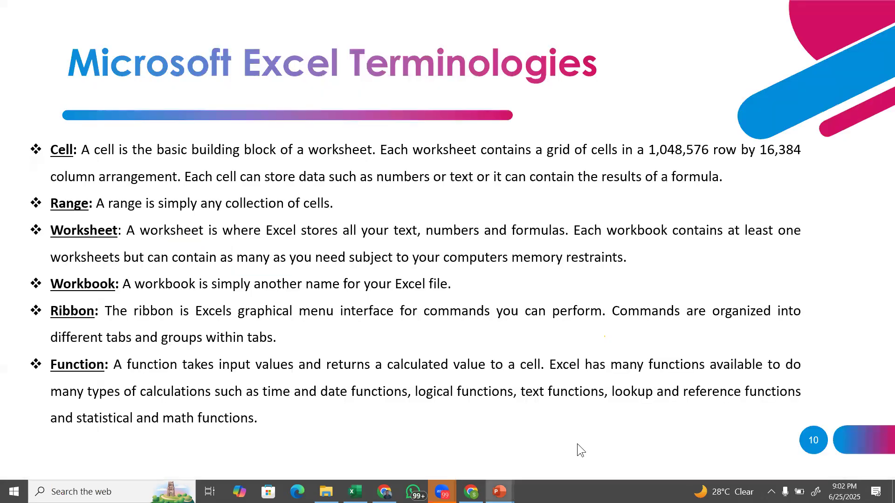
{"action": "left_click", "coordinate": [577, 444]}
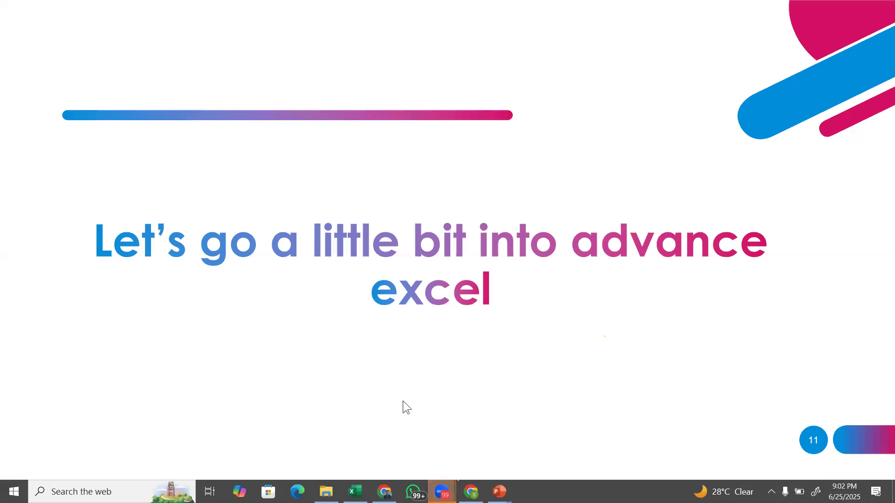
- Return to Excel, and enter the value 87 in cell D6 with the heading Score above it in D5
{"action": "key", "text": "alt+Tab"}
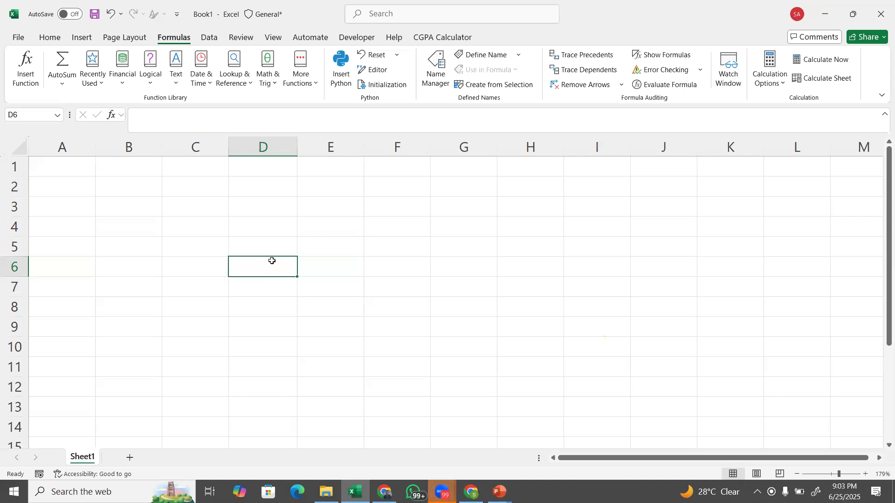
{"action": "type", "text": "67"}
{"action": "key", "text": "BackSpace"}
{"action": "key", "text": "BackSpace"}
{"action": "type", "text": "8"}
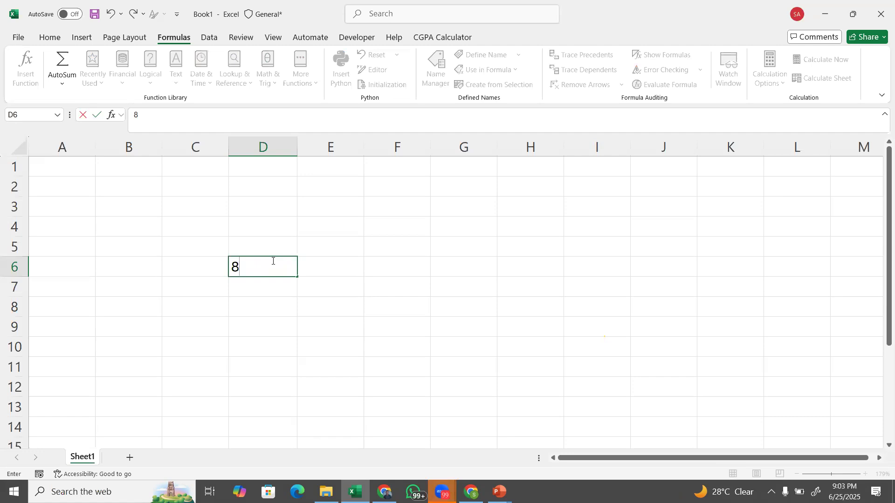
{"action": "type", "text": "7"}
{"action": "left_click", "coordinate": [266, 249]}
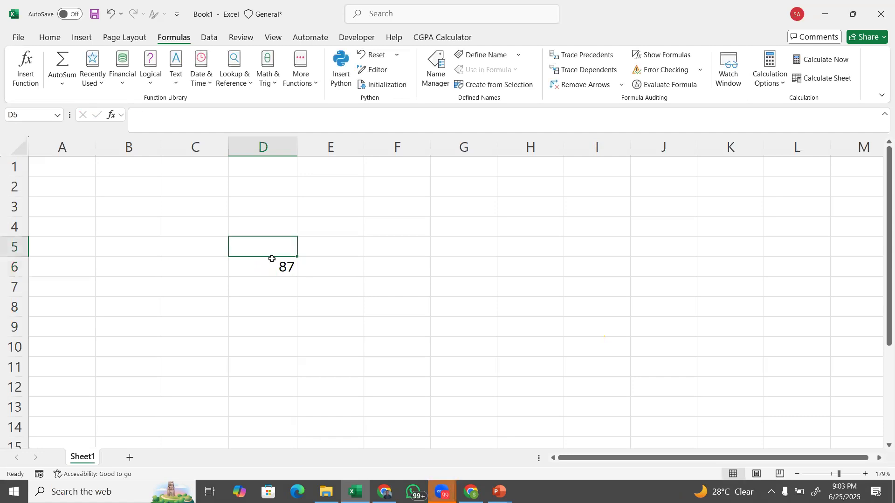
{"action": "type", "text": "Score"}
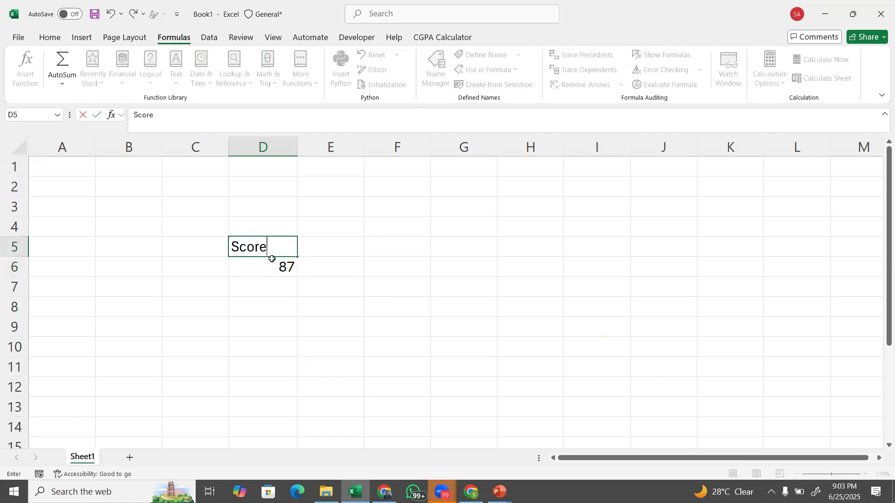
{"action": "key", "text": "Return"}
- Start an IF formula in cell E6 that tests whether D6>=80 and returns "Very Good" when true
{"action": "left_click", "coordinate": [332, 273]}
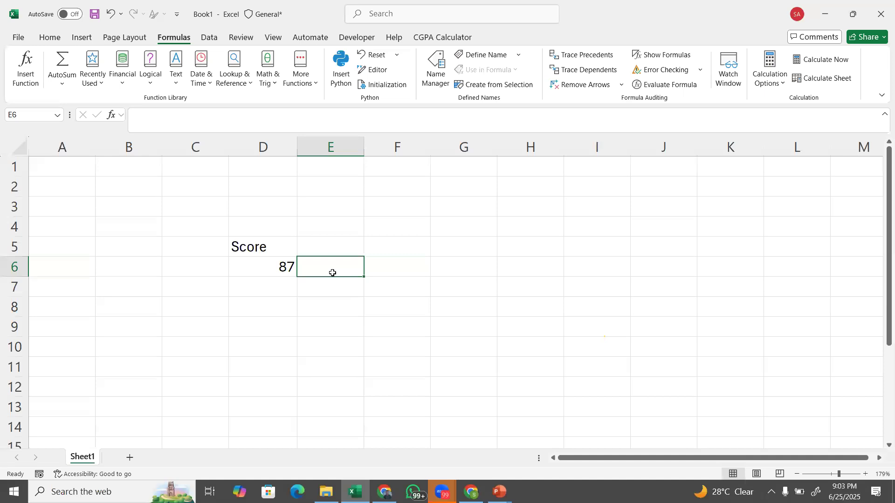
{"action": "type", "text": "=if"}
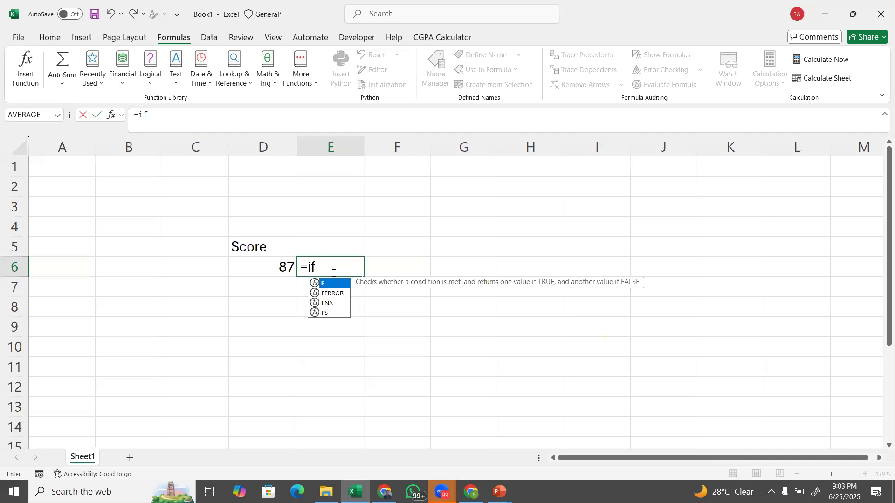
{"action": "key", "text": "Tab"}
{"action": "left_click", "coordinate": [264, 268]}
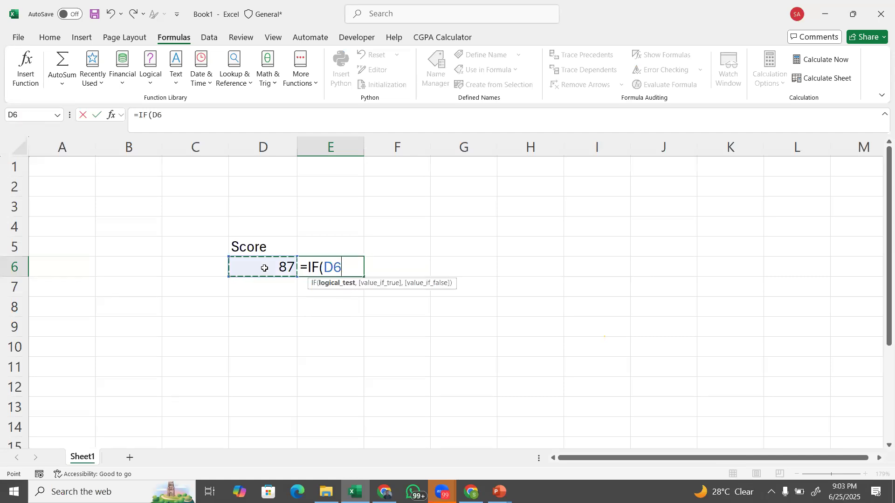
{"action": "type", "text": ">="}
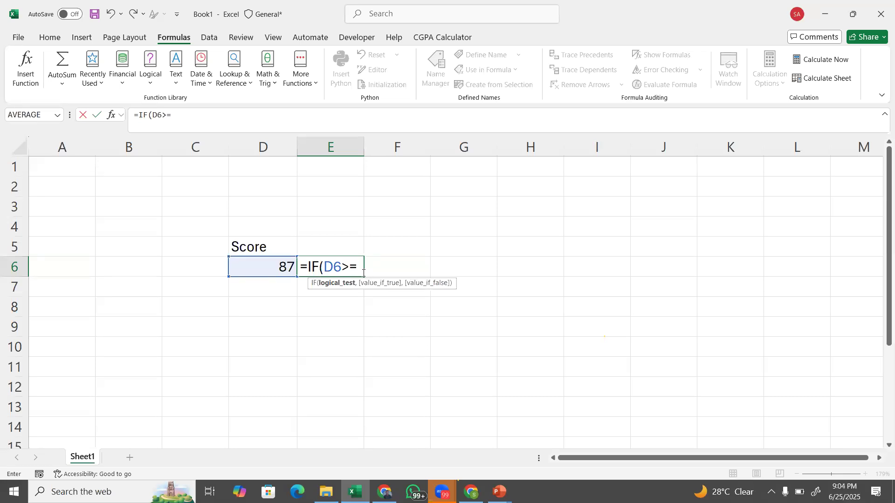
{"action": "type", "text": "80,\"Ver"}
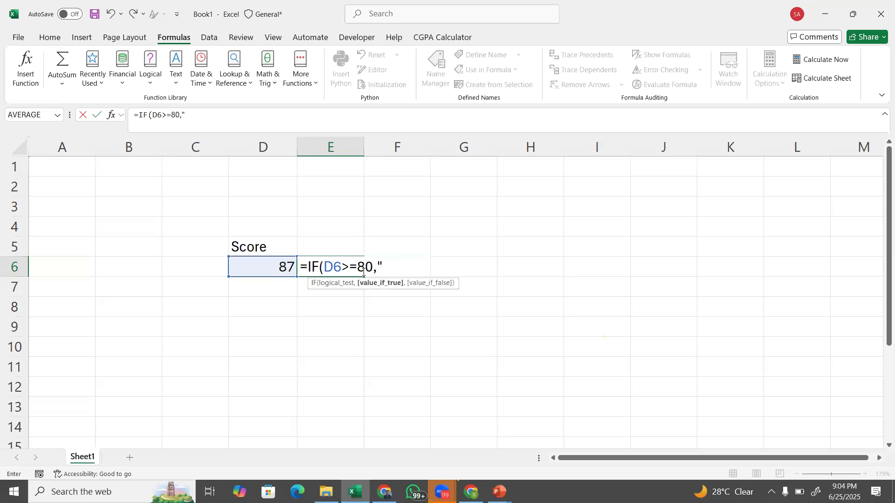
{"action": "type", "text": "y Good"}
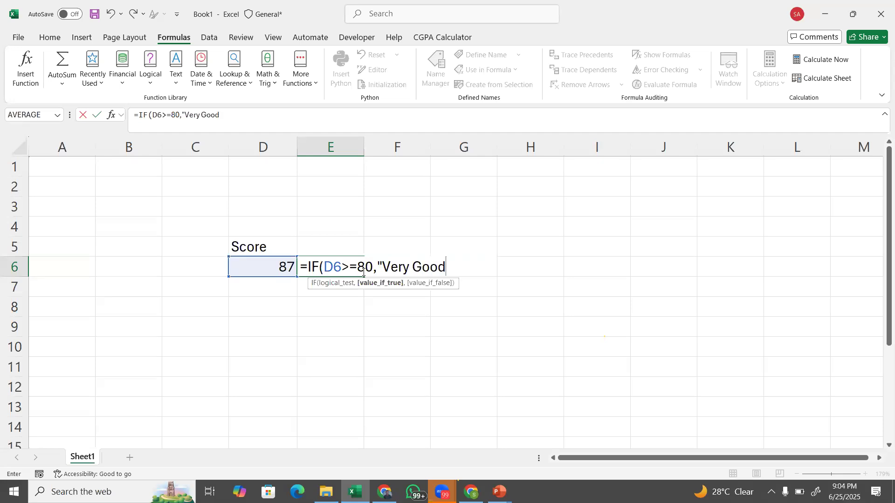
{"action": "type", "text": "\","}
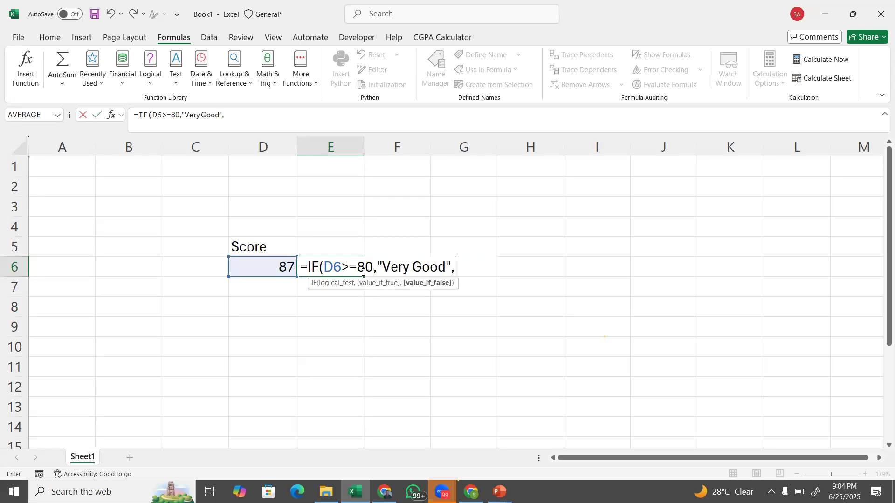
- Complete the formula with a nested IF that returns "Pass" when D6>=50 and "Fail" otherwise
{"action": "type", "text": "IF("}
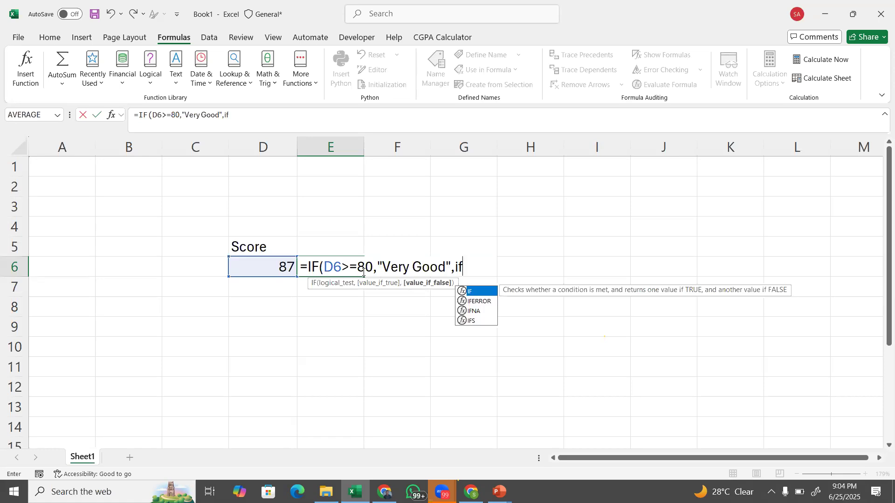
{"action": "left_click", "coordinate": [274, 270]}
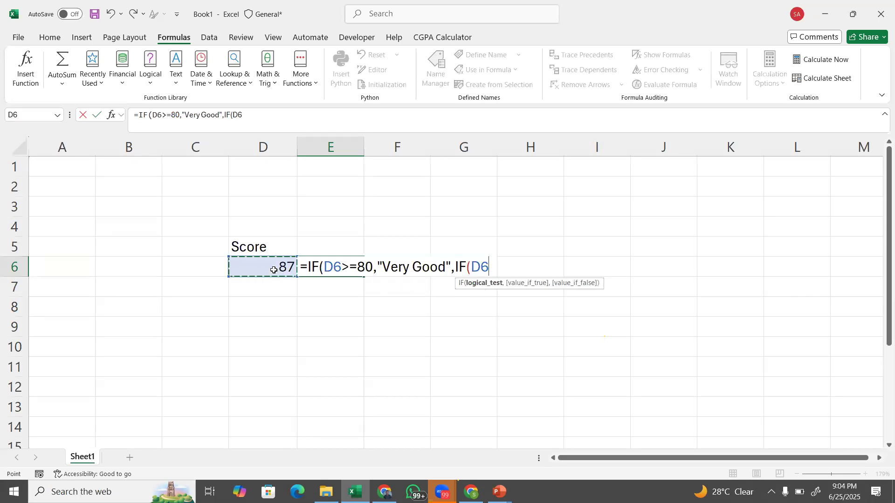
{"action": "type", "text": ">="}
{"action": "type", "text": "50"}
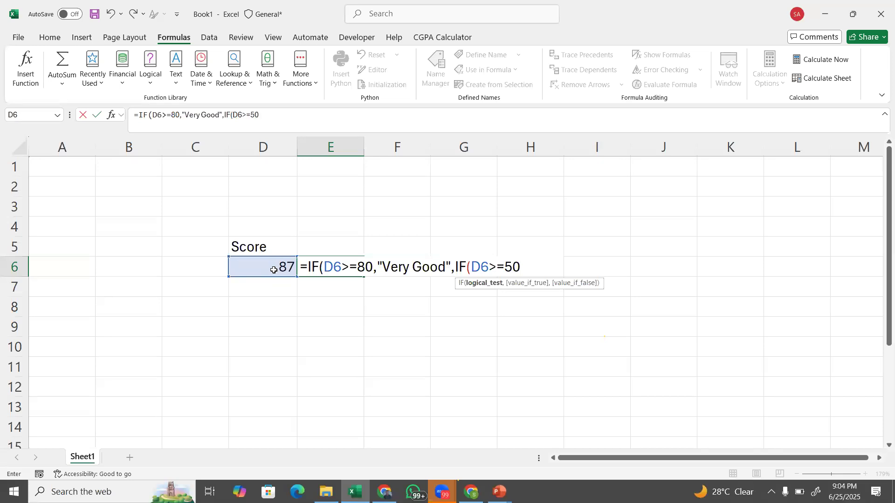
{"action": "type", "text": ",\""}
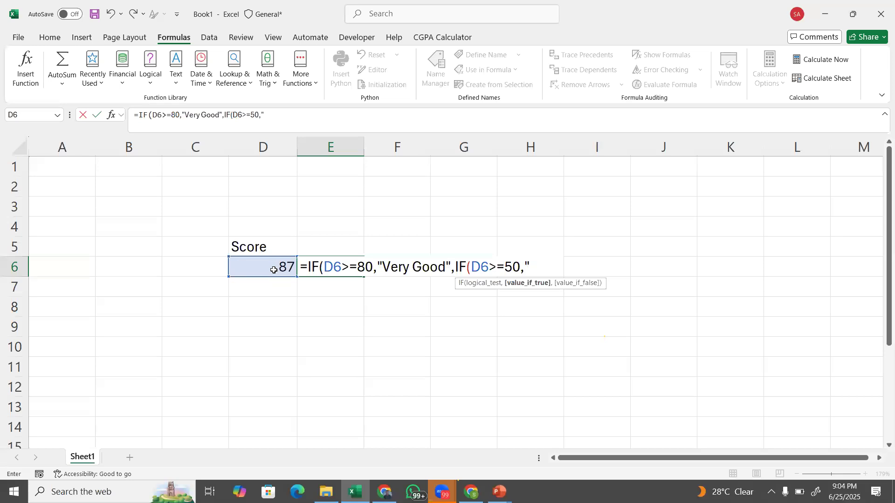
{"action": "type", "text": "Pass\""}
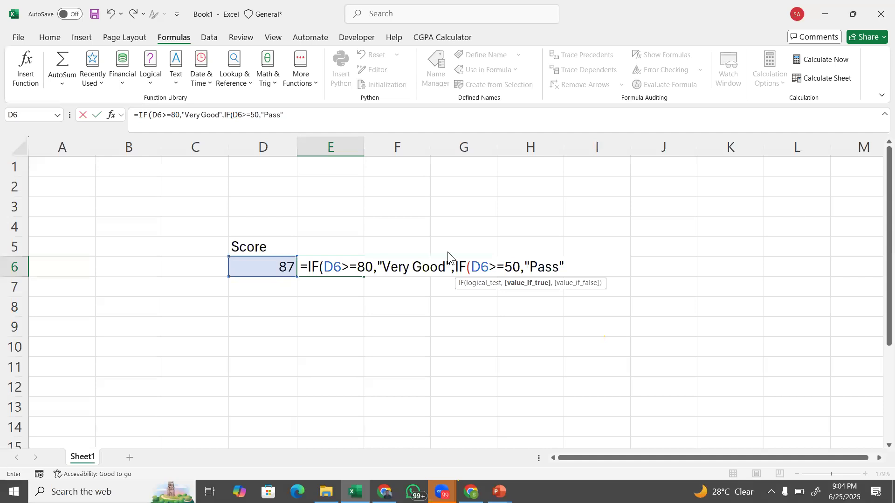
{"action": "key", "text": "F2"}
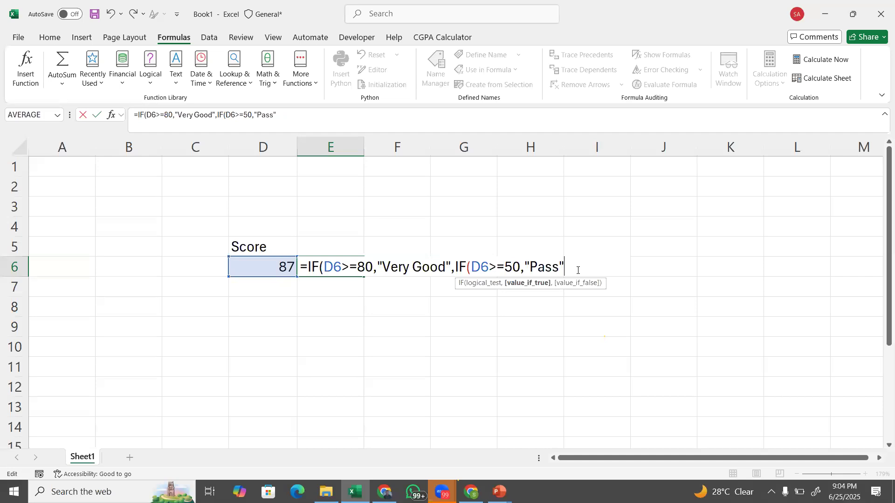
{"action": "type", "text": ",\"Fail\")"}
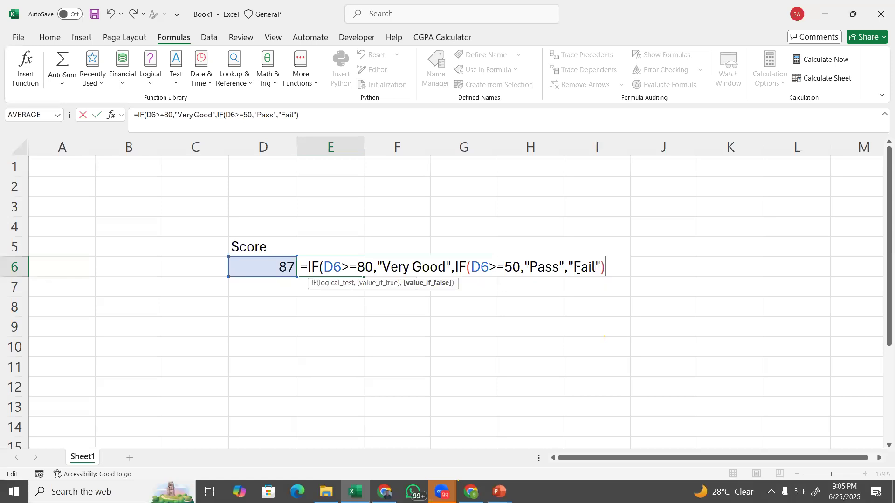
{"action": "type", "text": ")"}
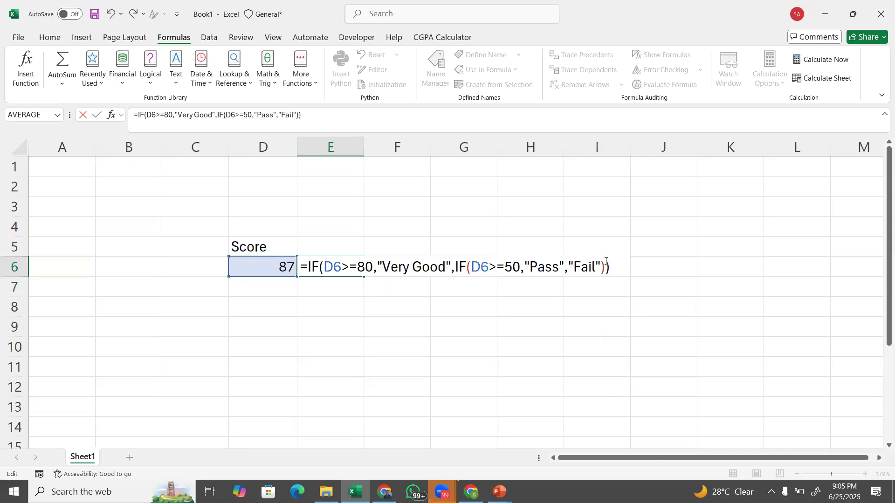
{"action": "key", "text": "Return"}
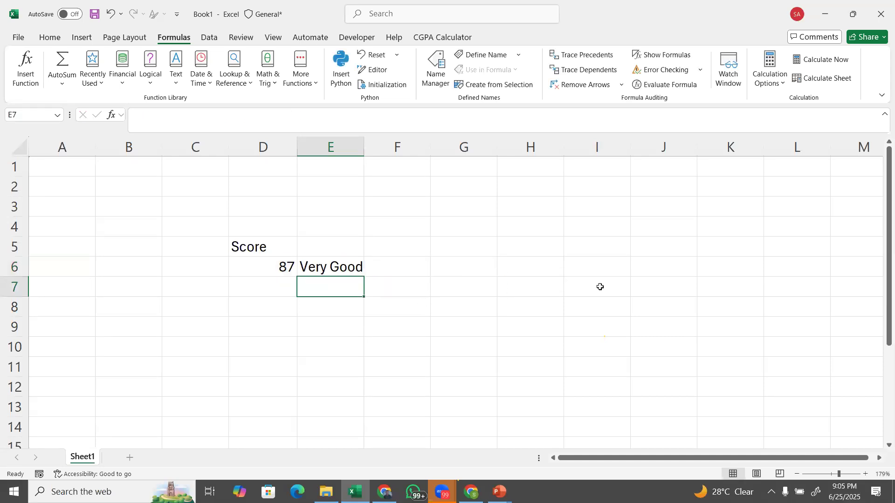
- Fit column E to its contents, and examine the nested D6>=50 condition in the E6 formula without changing it
{"action": "left_click", "coordinate": [346, 266]}
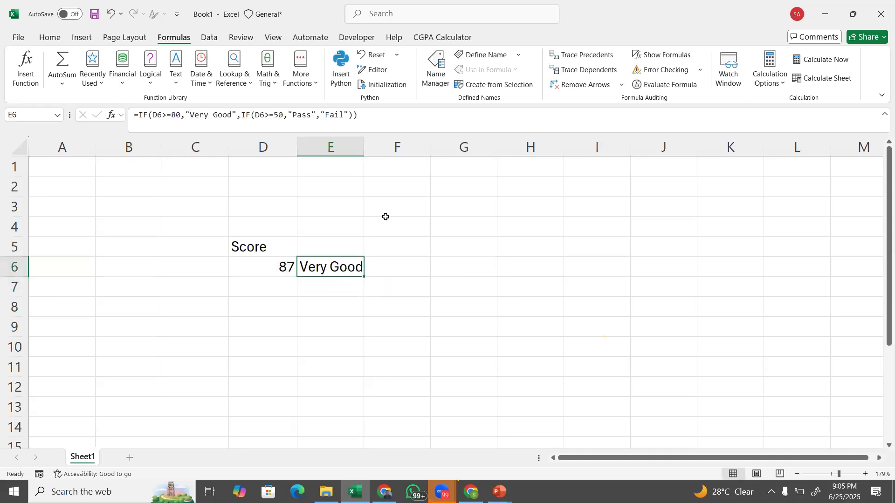
{"action": "double_click", "coordinate": [362, 150]}
{"action": "double_click", "coordinate": [313, 266]}
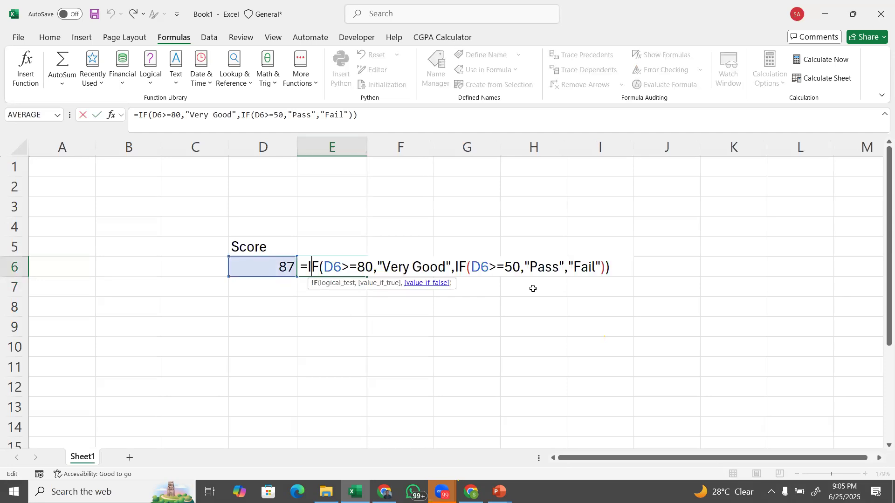
{"action": "left_click_drag", "start_coordinate": [466, 266], "coordinate": [522, 267]}
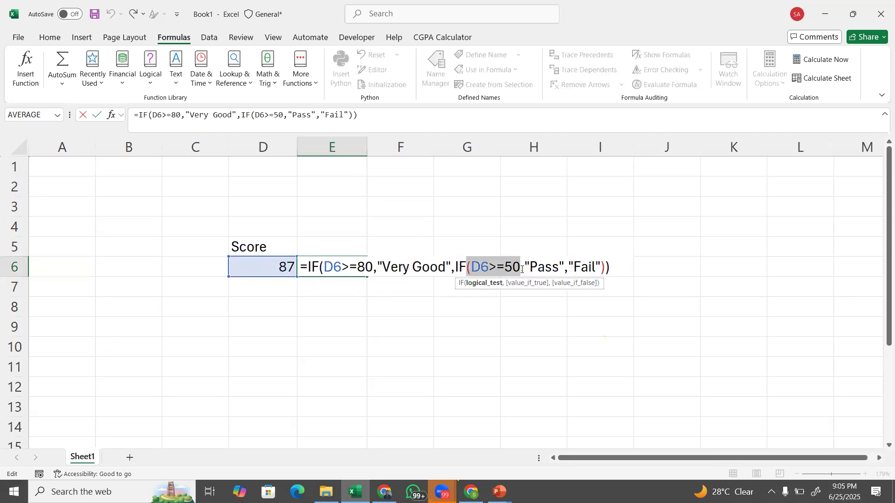
{"action": "left_click", "coordinate": [544, 267]}
{"action": "double_click", "coordinate": [511, 269]}
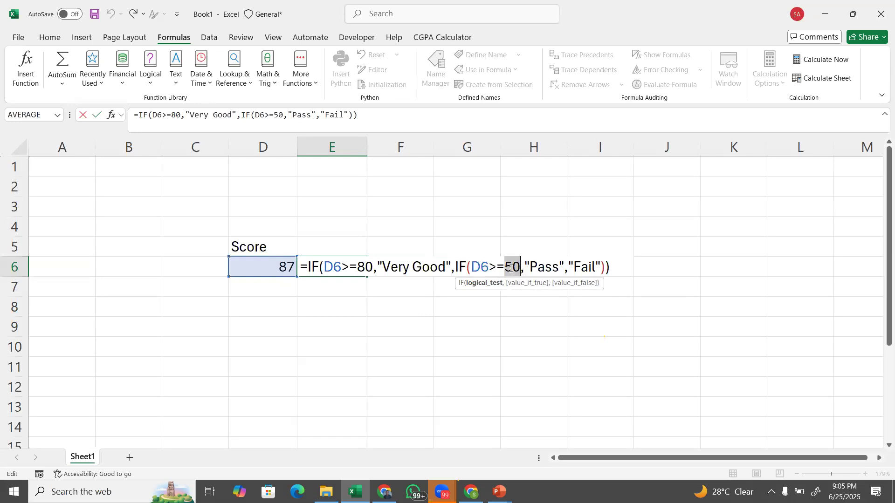
{"action": "left_click", "coordinate": [574, 266]}
{"action": "key", "text": "Return"}
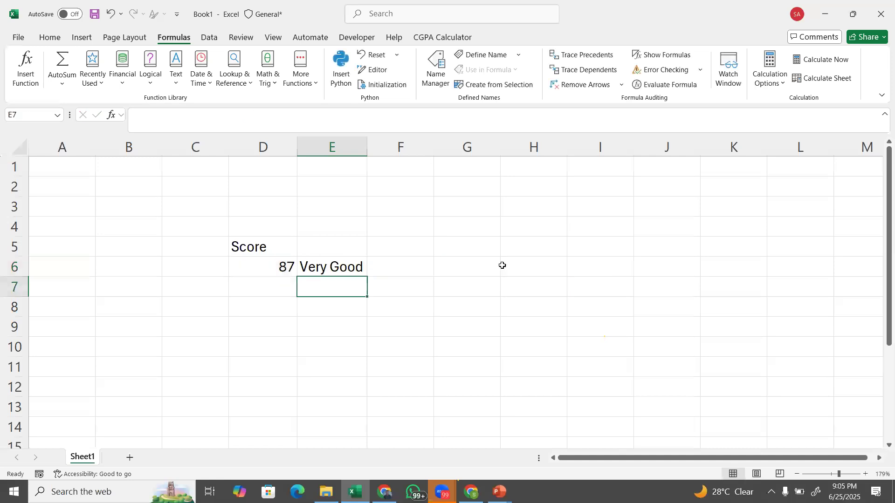
- Test the grading formula by setting the score in D6 to 65 and to 35, checking E6 for each
{"action": "left_click", "coordinate": [266, 264]}
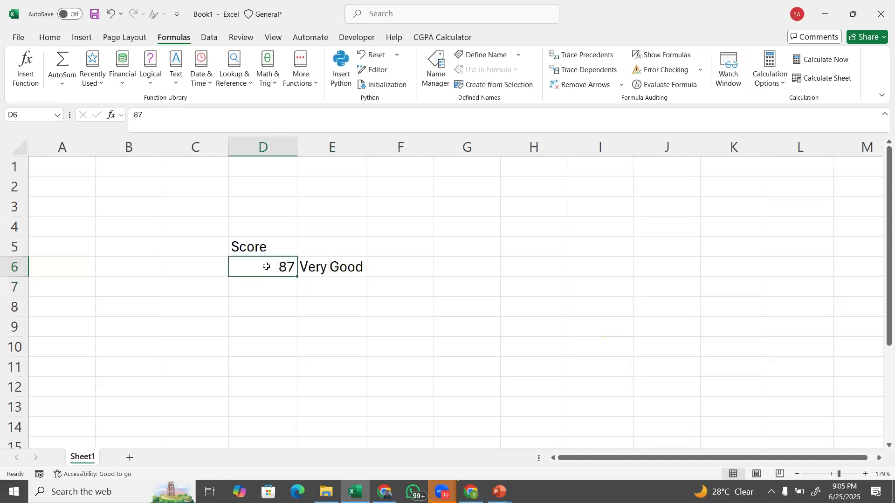
{"action": "key", "text": "BackSpace"}
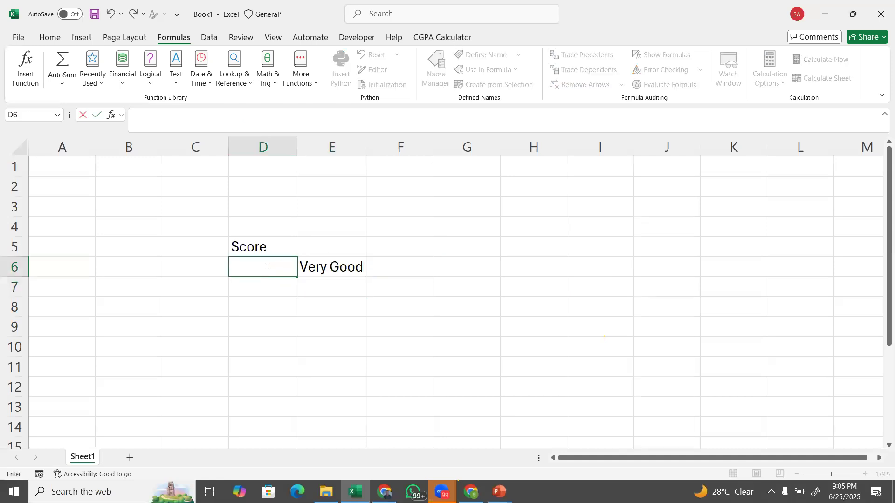
{"action": "type", "text": "65"}
{"action": "key", "text": "Return"}
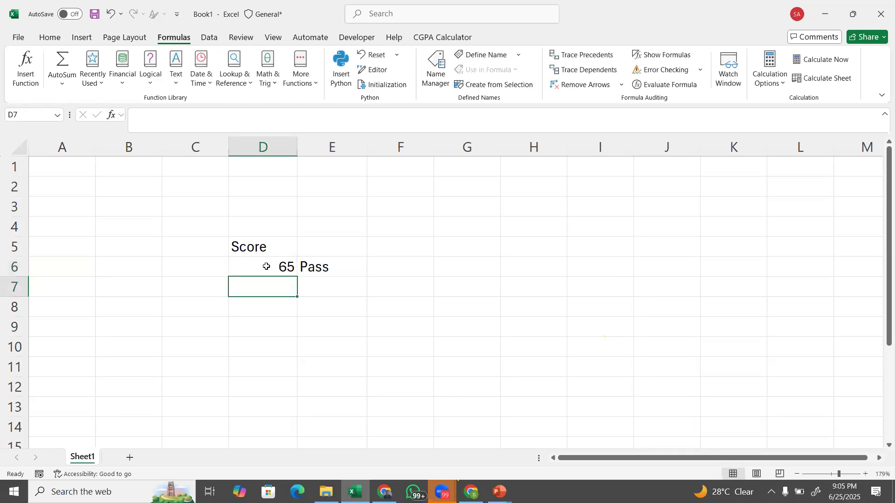
{"action": "left_click", "coordinate": [336, 271]}
{"action": "left_click", "coordinate": [273, 268]}
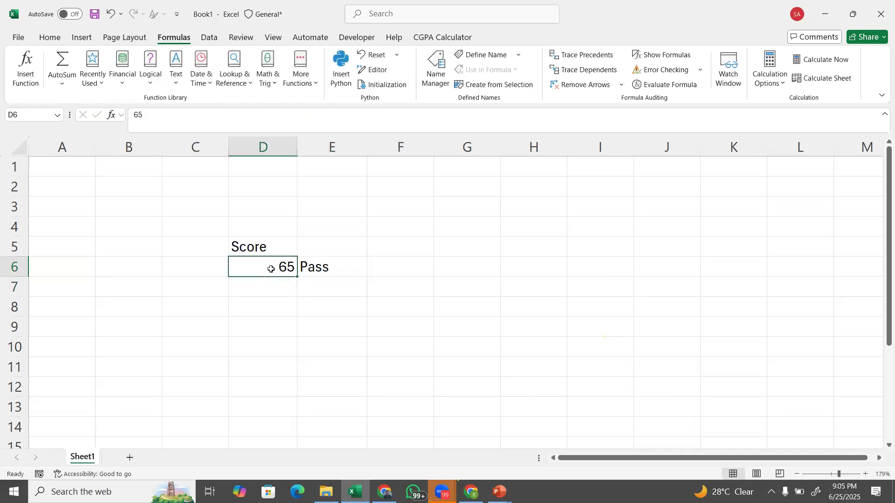
{"action": "key", "text": "BackSpace"}
{"action": "type", "text": "35"}
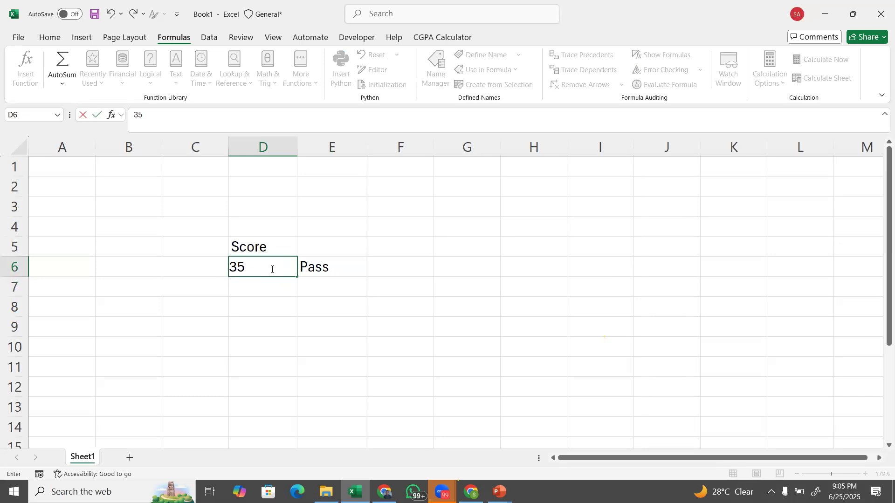
{"action": "key", "text": "Return"}
{"action": "left_click", "coordinate": [344, 267]}
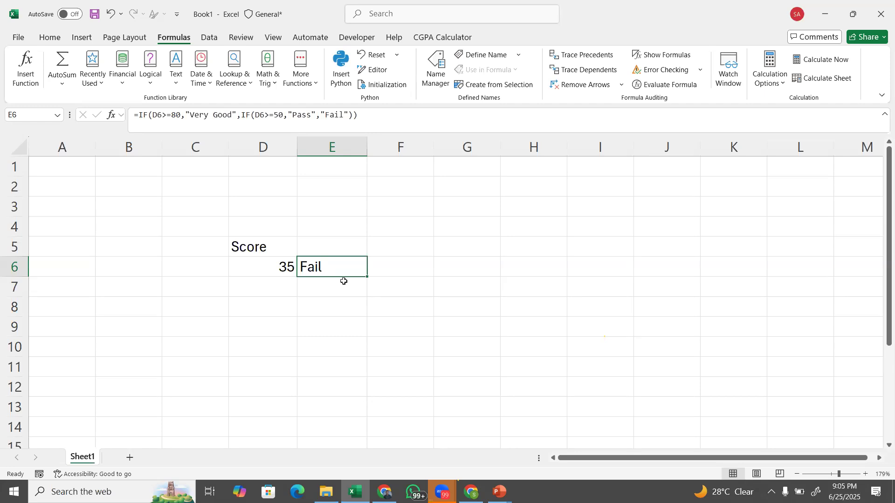
- Clear the score example from cells D5:E6, and select cell D6
{"action": "left_click", "coordinate": [259, 249]}
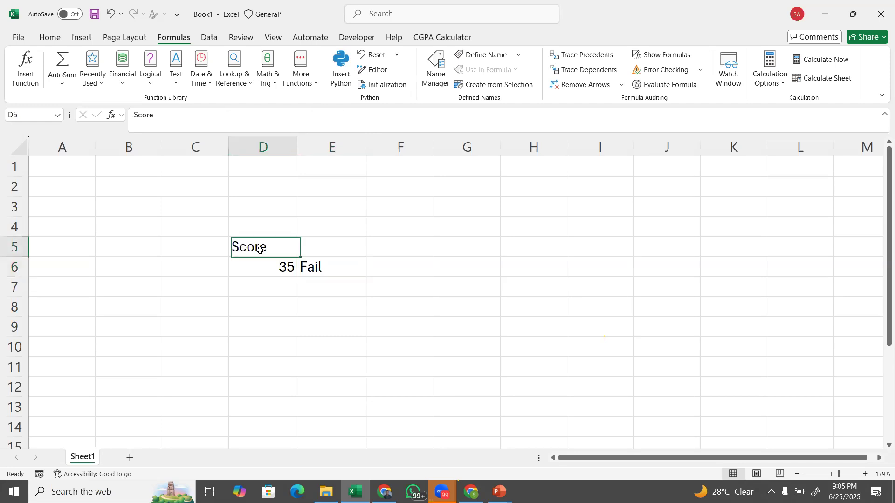
{"action": "key", "text": "Delete"}
{"action": "right_click", "coordinate": [319, 272]}
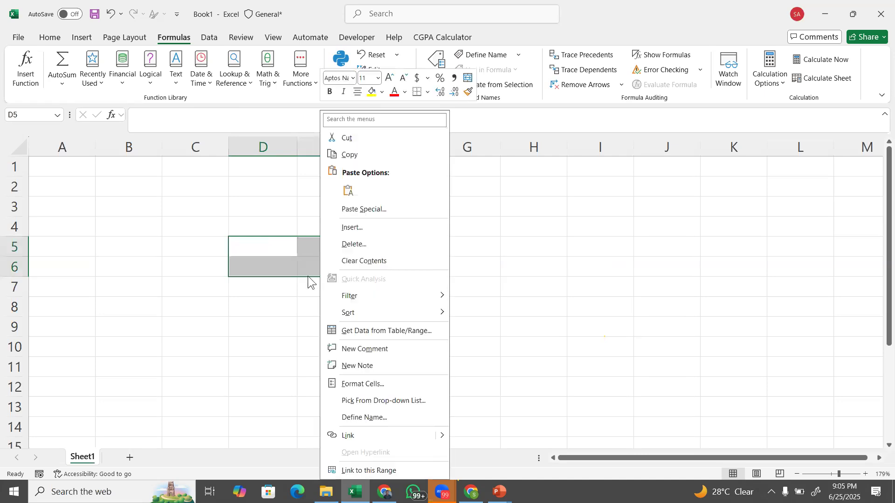
{"action": "left_click", "coordinate": [271, 270]}
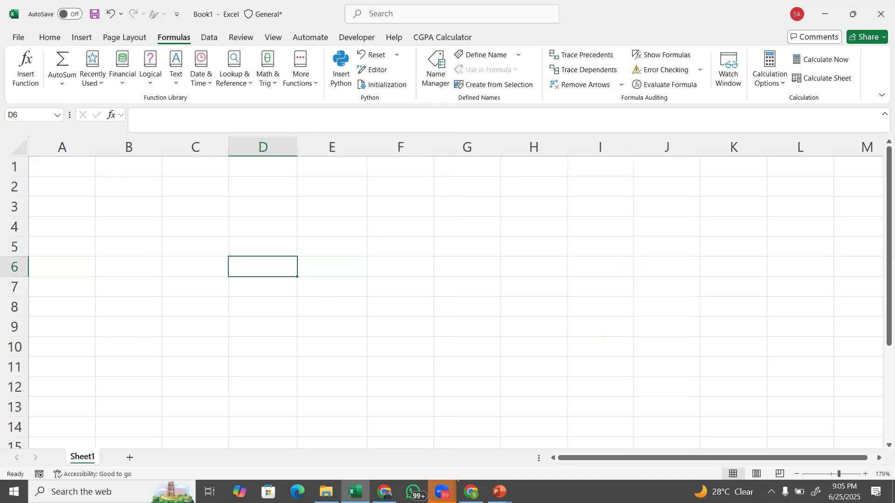
- Switch to the PowerPoint presentation showing the advance excel slide
{"action": "mouse_move", "coordinate": [500, 492]}
{"action": "left_click", "coordinate": [585, 466]}
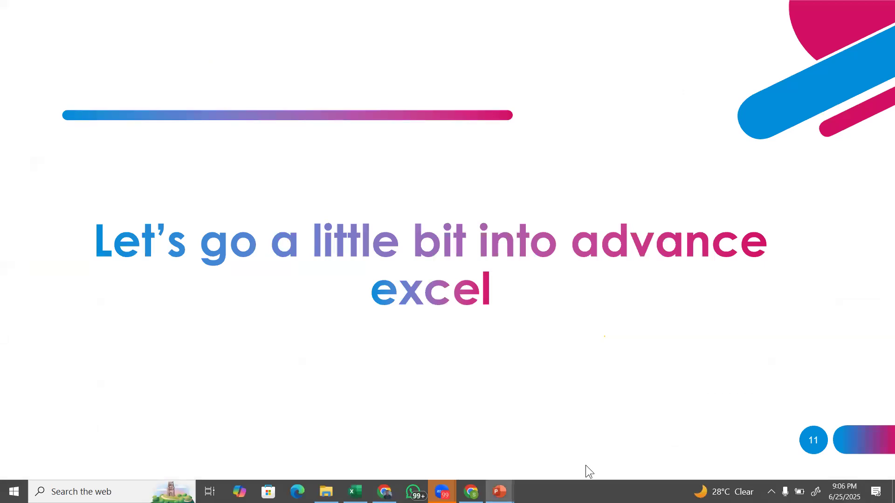
{"action": "left_click", "coordinate": [586, 465]}
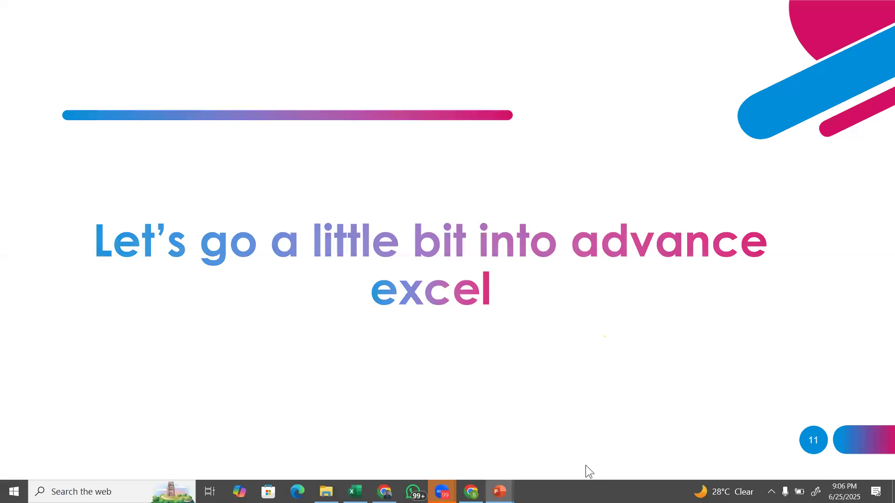
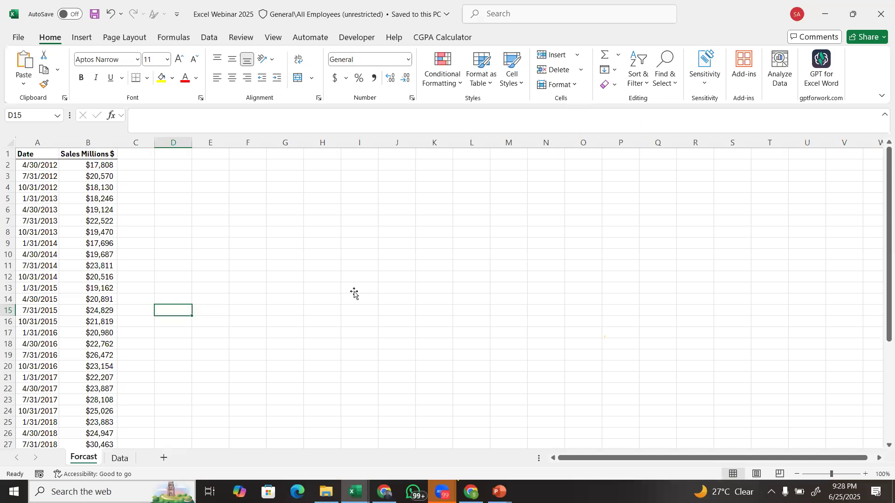
- Review the extent of the Date and Sales Millions $ data on the Forcast sheet, and return to cell A1
{"action": "left_click", "coordinate": [170, 214]}
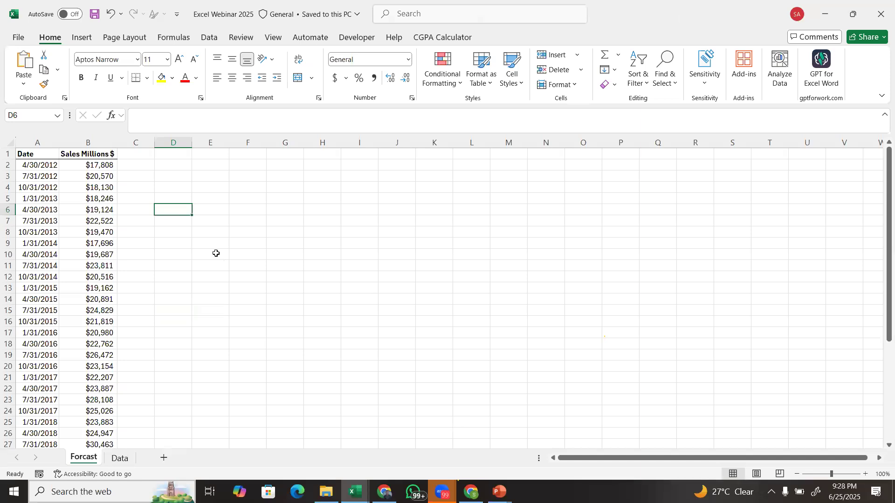
{"action": "left_click", "coordinate": [29, 152]}
{"action": "left_click", "coordinate": [101, 151], "text": "shift"}
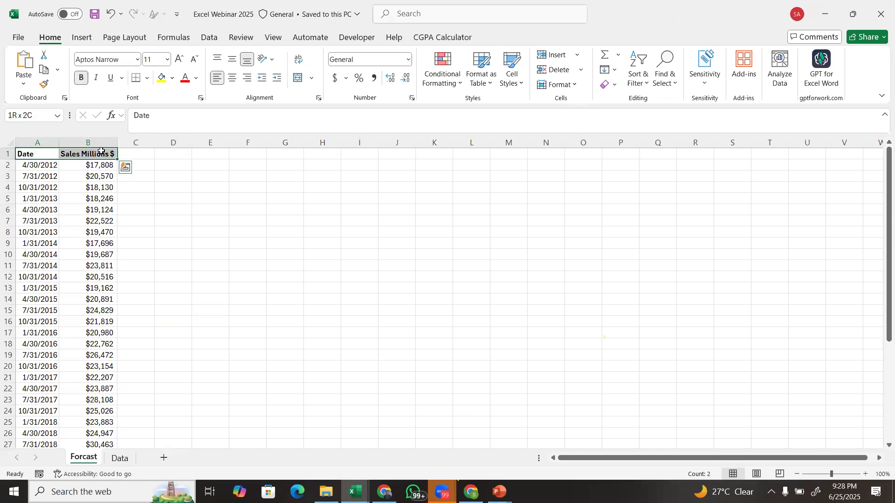
{"action": "key", "text": "ctrl+shift+Down"}
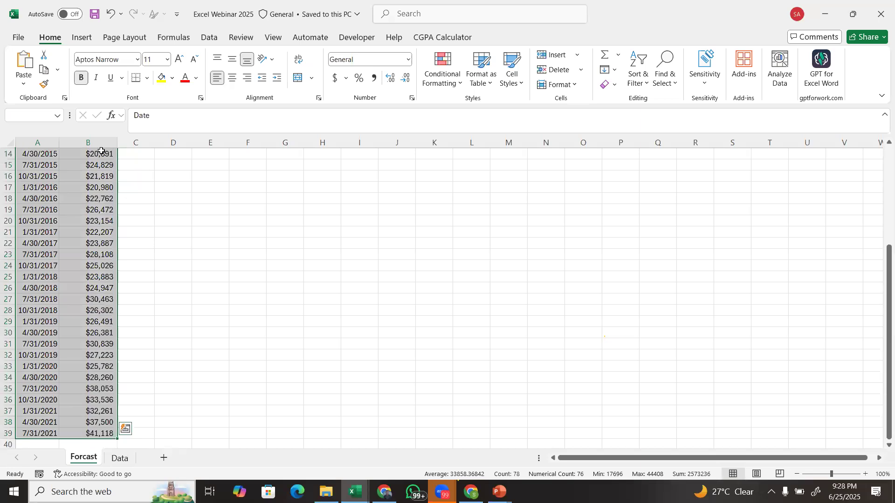
{"action": "key", "text": "shift+Up"}
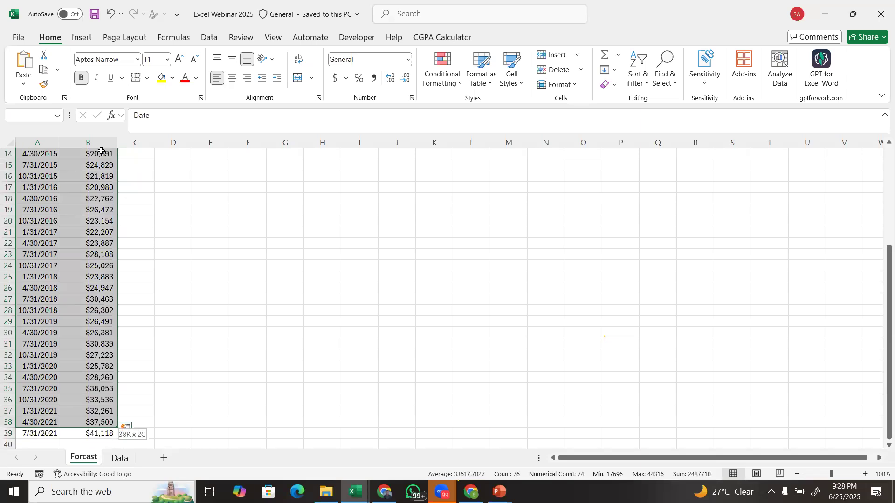
{"action": "key", "text": "ctrl+Home"}
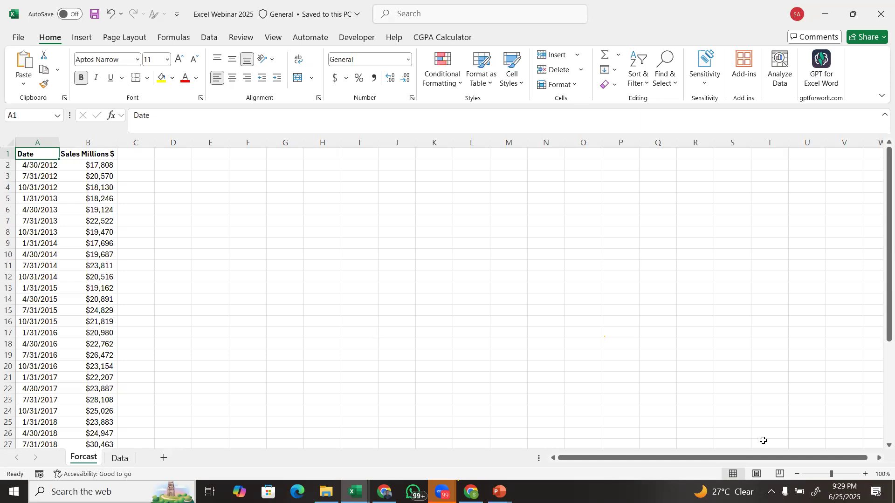
- Fit column A to its contents on the Forcast sheet, and look over the first dates
{"action": "left_click", "coordinate": [841, 475]}
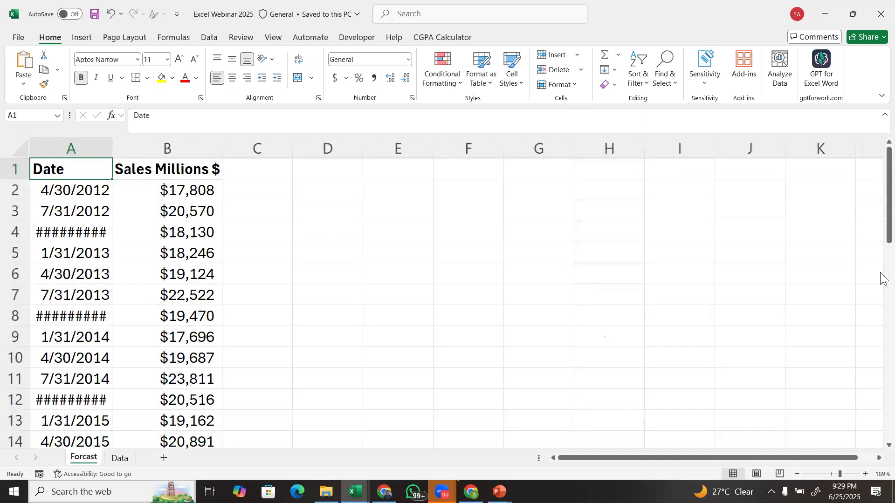
{"action": "double_click", "coordinate": [112, 149]}
{"action": "left_click", "coordinate": [90, 190]}
{"action": "left_click", "coordinate": [87, 215]}
{"action": "left_click", "coordinate": [82, 247]}
{"action": "left_click", "coordinate": [82, 293]}
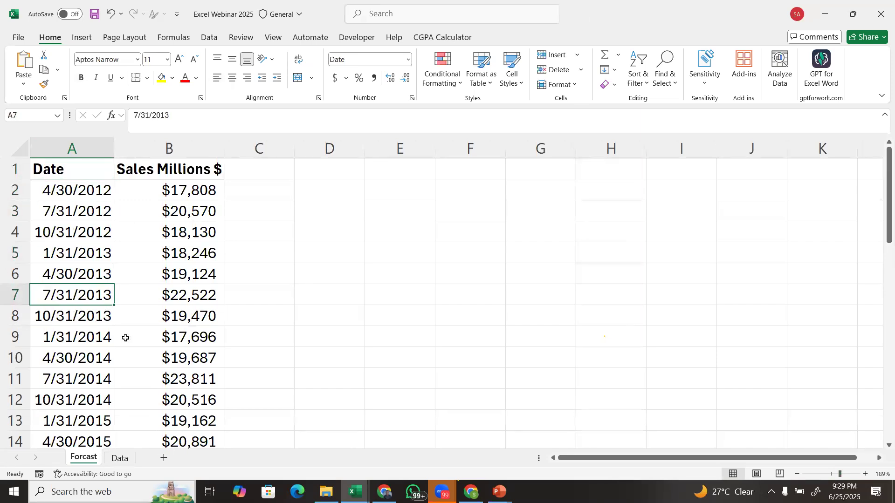
- Examine the date and sales pairs in rows 2 to 4 of the Forcast sheet
{"action": "left_click", "coordinate": [183, 192]}
{"action": "left_click", "coordinate": [80, 210]}
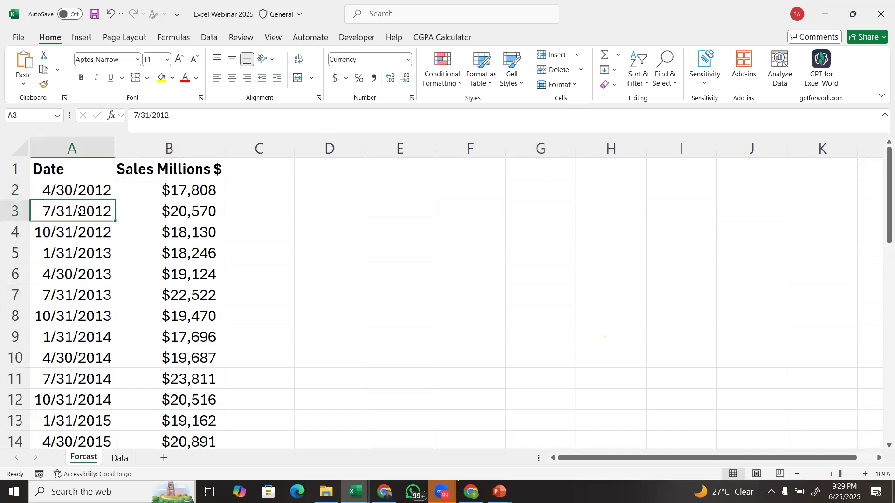
{"action": "left_click", "coordinate": [64, 195]}
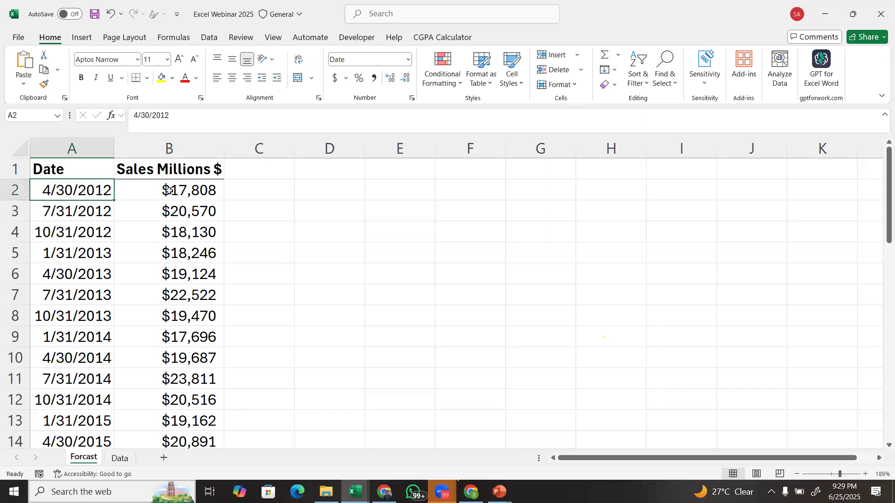
{"action": "left_click", "coordinate": [208, 196]}
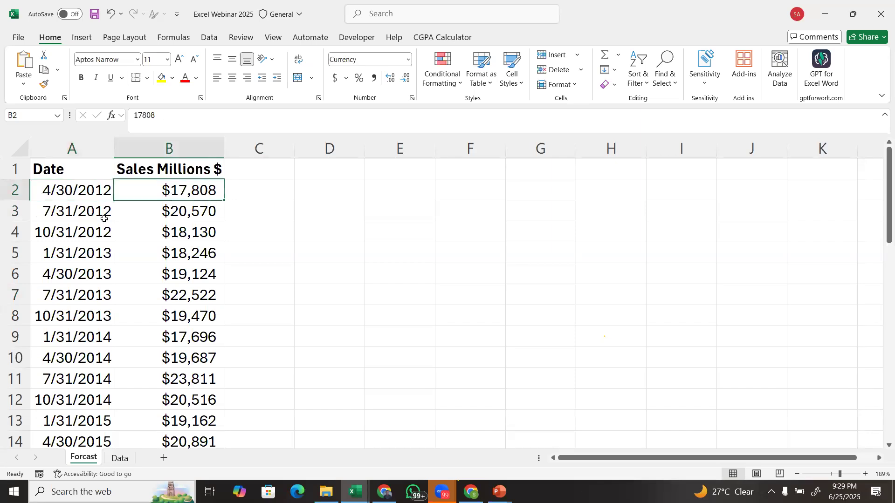
{"action": "left_click", "coordinate": [80, 213]}
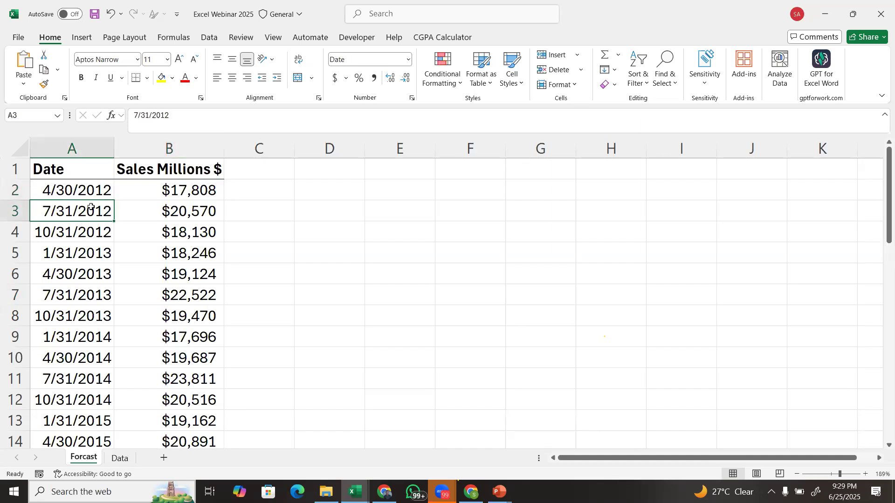
{"action": "left_click", "coordinate": [192, 216]}
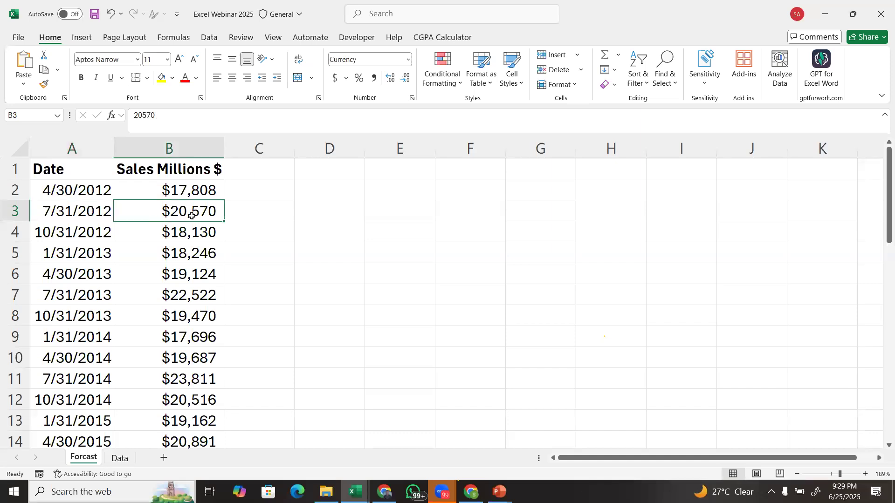
{"action": "left_click", "coordinate": [63, 235]}
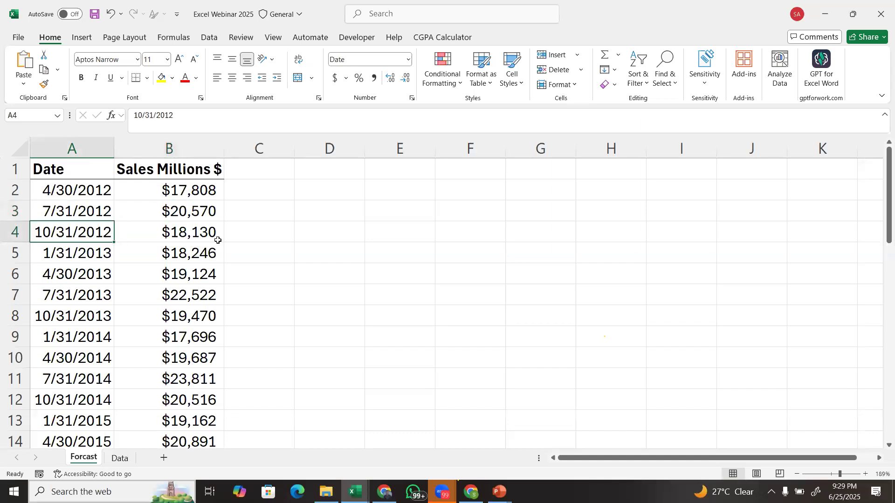
{"action": "left_click", "coordinate": [187, 241]}
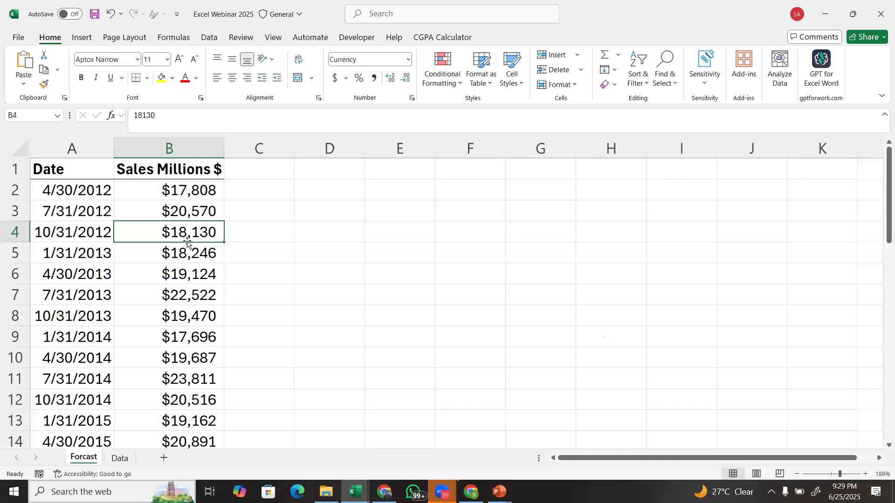
- Select the whole Date and Sales Millions $ range A1:B39 and open the Create Forecast Worksheet dialog for it
{"action": "left_click", "coordinate": [65, 173]}
{"action": "left_click", "coordinate": [188, 173], "text": "shift"}
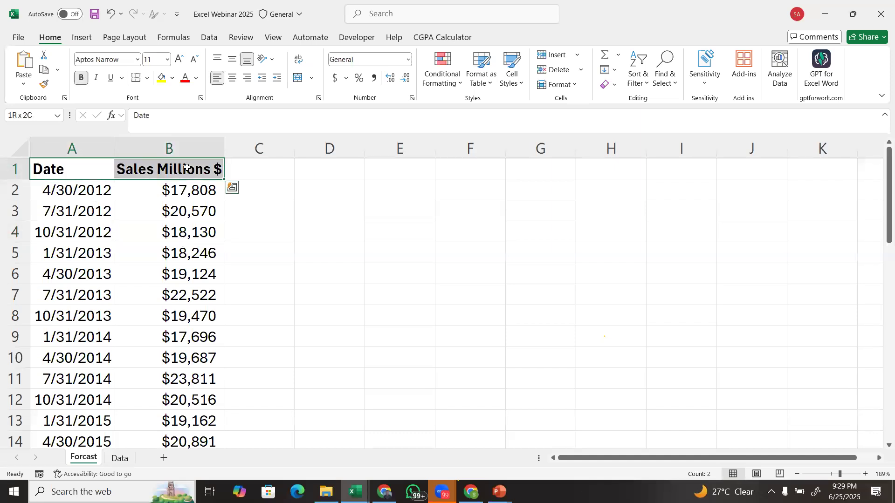
{"action": "key", "text": "ctrl+shift+Down"}
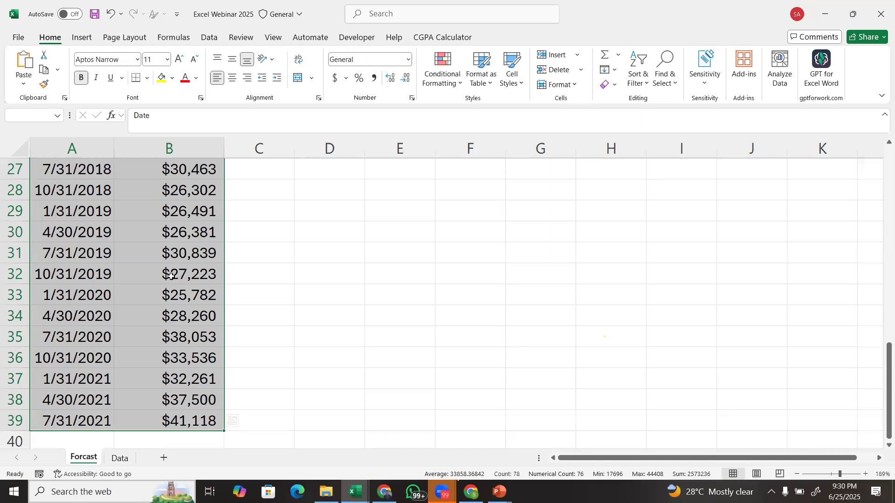
{"action": "left_click", "coordinate": [208, 38]}
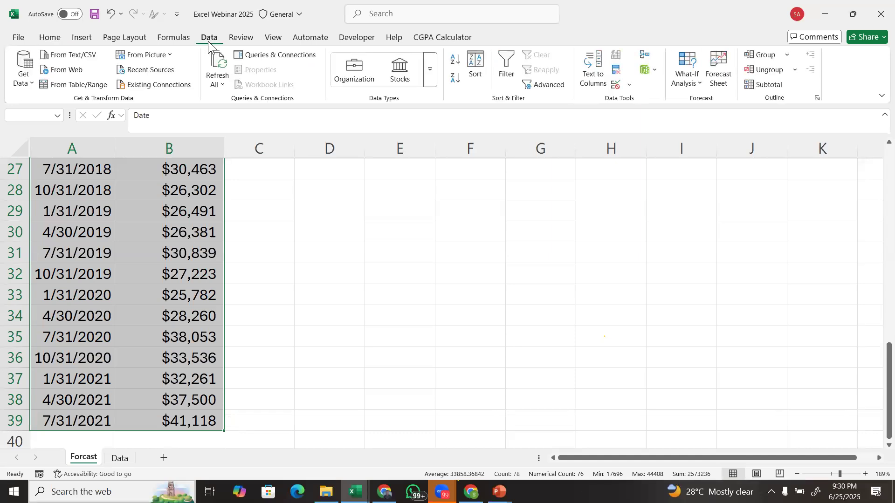
{"action": "left_click", "coordinate": [724, 80]}
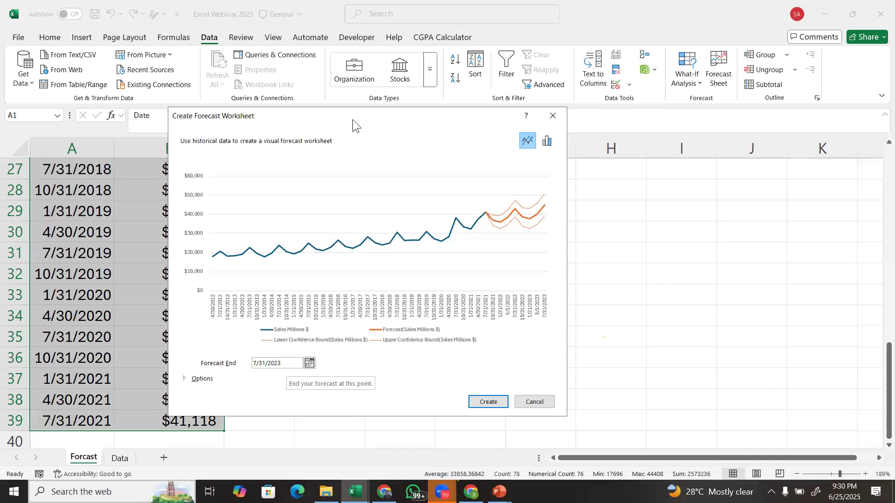
- Set the forecast end to 10/31/2026 and create the forecast worksheet as a line chart
{"action": "left_click_drag", "start_coordinate": [353, 120], "coordinate": [452, 97]}
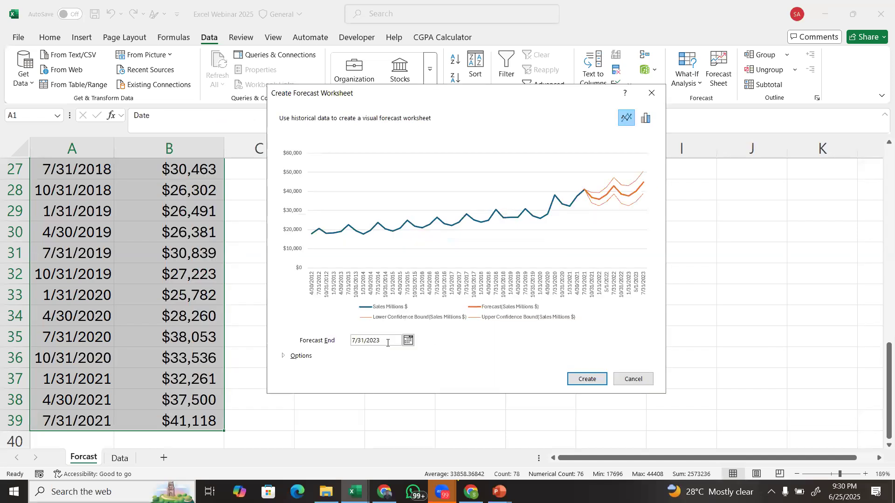
{"action": "type", "text": "6"}
{"action": "double_click", "coordinate": [355, 342]}
{"action": "type", "text": "10"}
{"action": "left_click", "coordinate": [584, 380]}
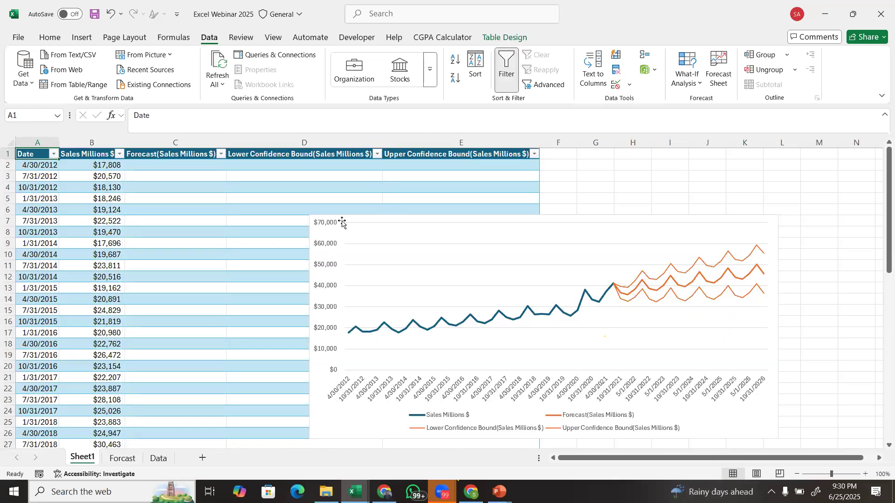
- Move the forecast chart up and slightly left so it starts at about row 4, and examine its forecast lines
{"action": "left_click_drag", "start_coordinate": [342, 223], "coordinate": [321, 185]}
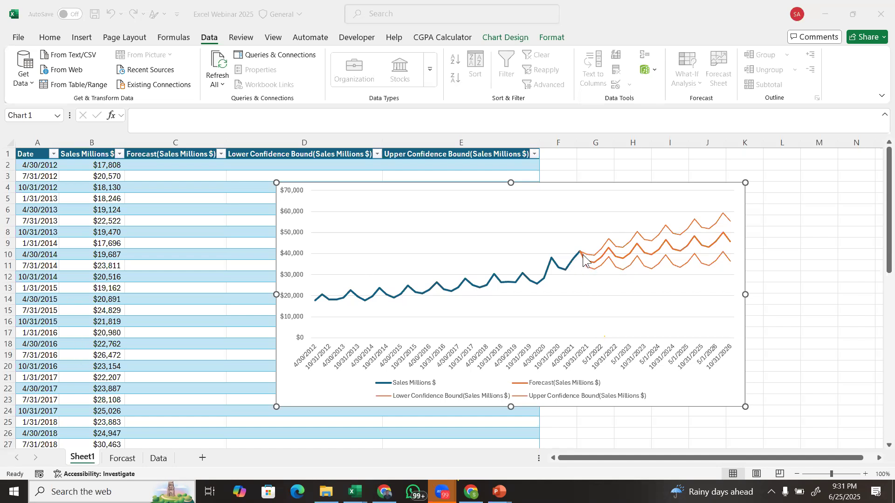
{"action": "mouse_move", "coordinate": [731, 254]}
- Examine the forecast and confidence bound values on Sheet1 from the 7/31/2021 row to the last row
{"action": "scroll", "coordinate": [776, 321], "scroll_direction": "down", "scroll_amount": 8}
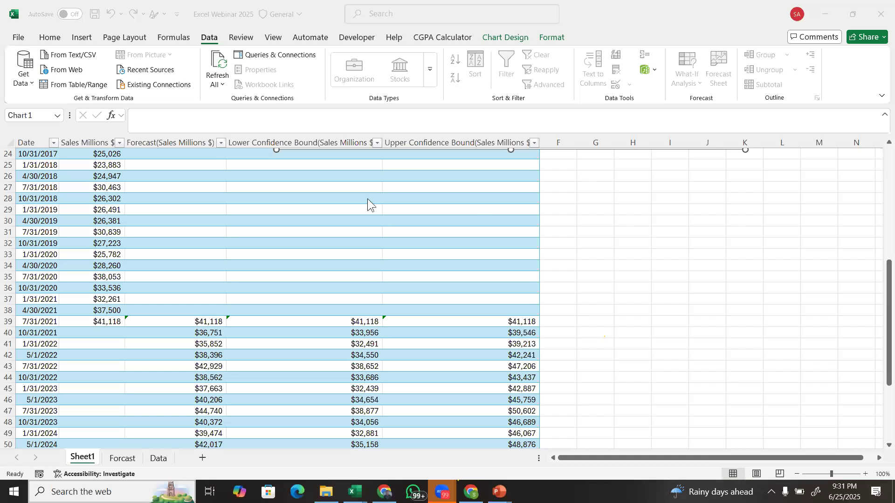
{"action": "left_click", "coordinate": [84, 321]}
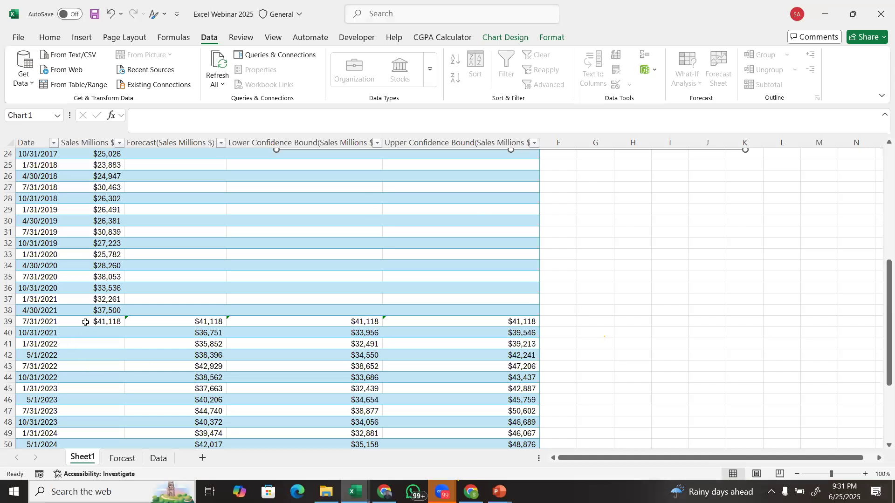
{"action": "left_click", "coordinate": [42, 326]}
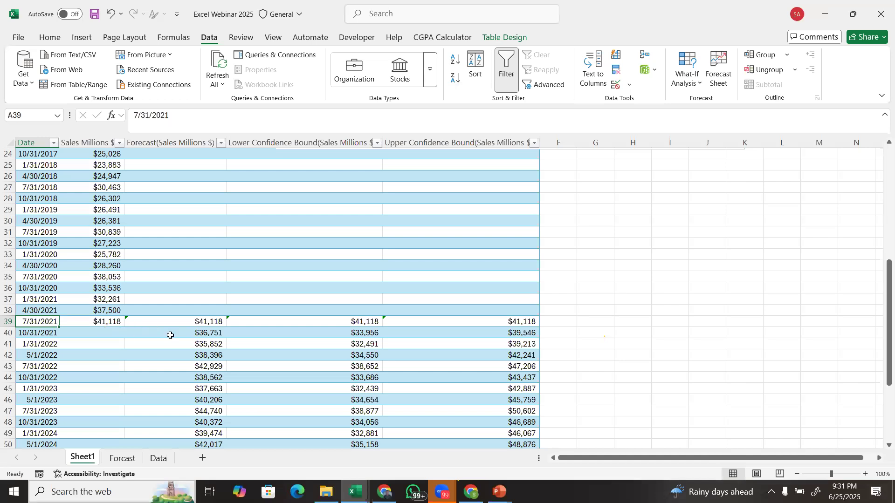
{"action": "left_click", "coordinate": [210, 326]}
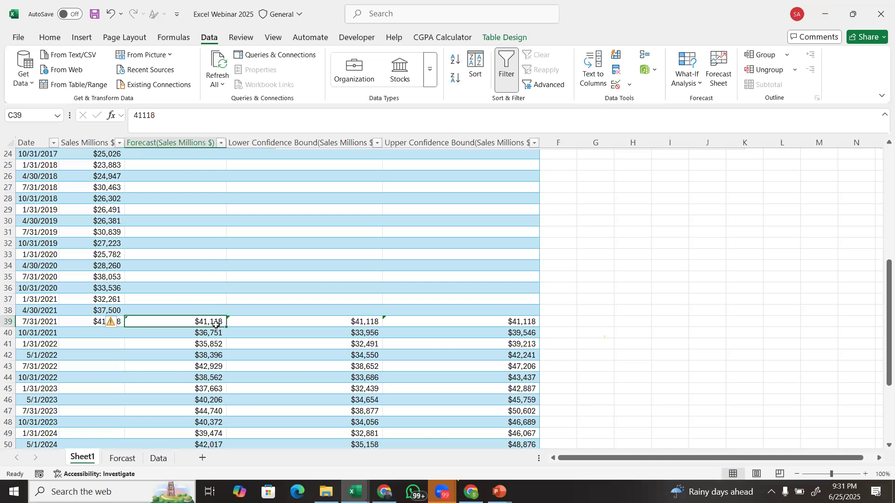
{"action": "key", "text": "ctrl+Down"}
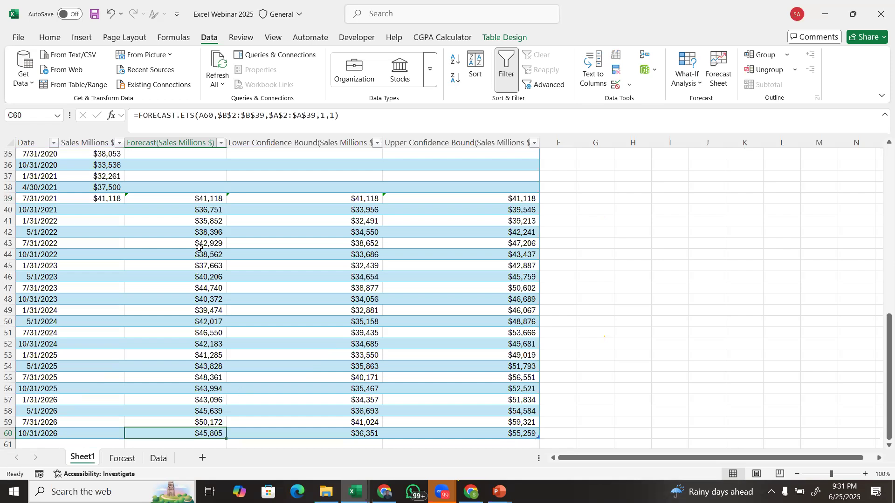
{"action": "left_click", "coordinate": [203, 200]}
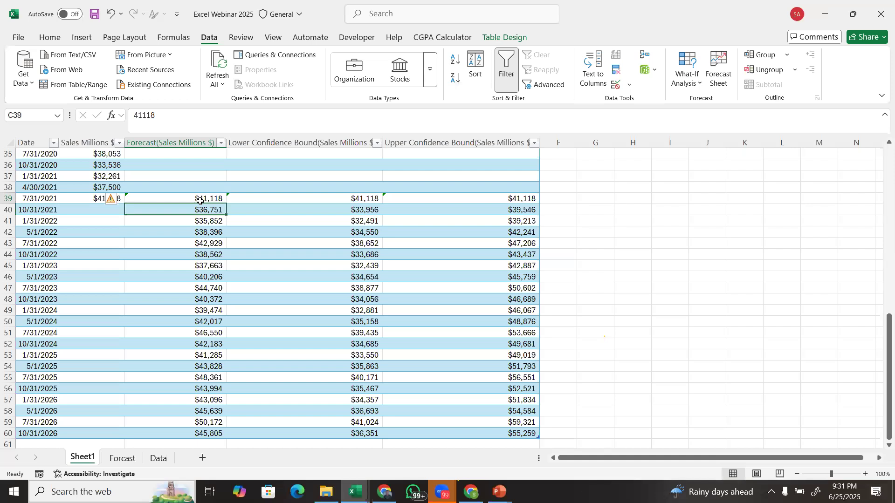
{"action": "left_click_drag", "start_coordinate": [218, 361], "coordinate": [214, 430]}
{"action": "left_click", "coordinate": [214, 430]}
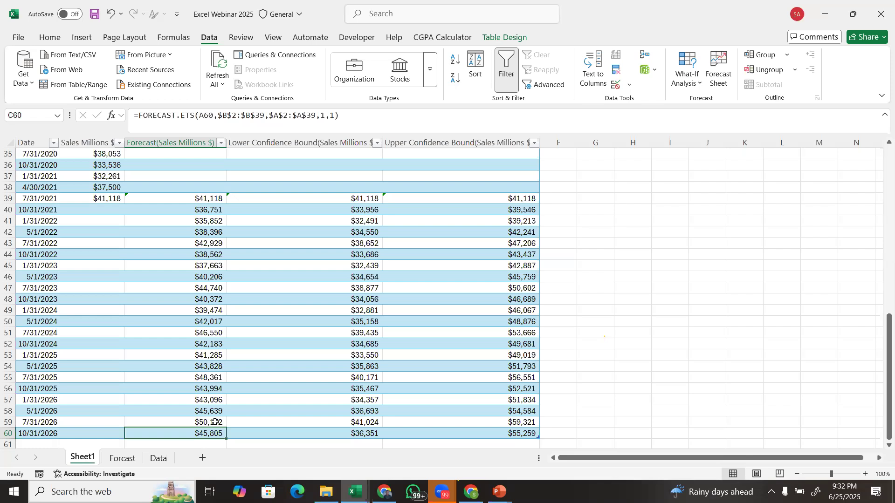
{"action": "left_click", "coordinate": [206, 200]}
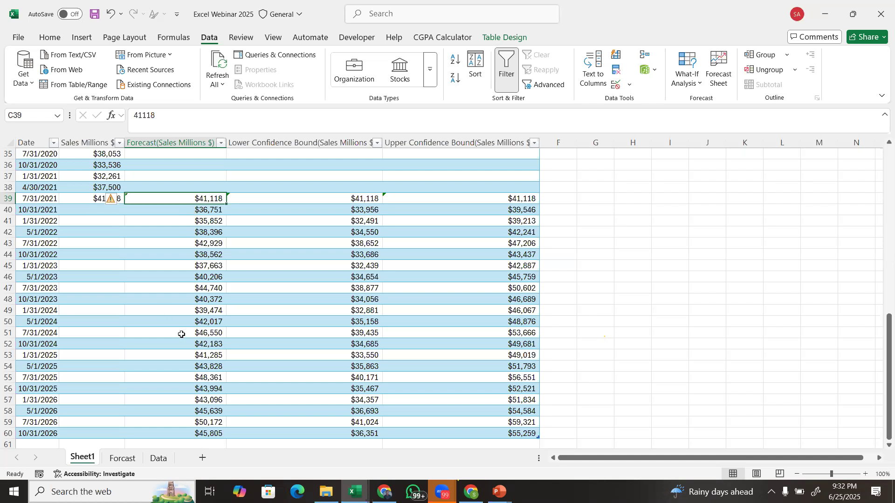
- Remove the filter from the header row of the Data sheet, and select cell C6 in the Product column
{"action": "left_click", "coordinate": [159, 459]}
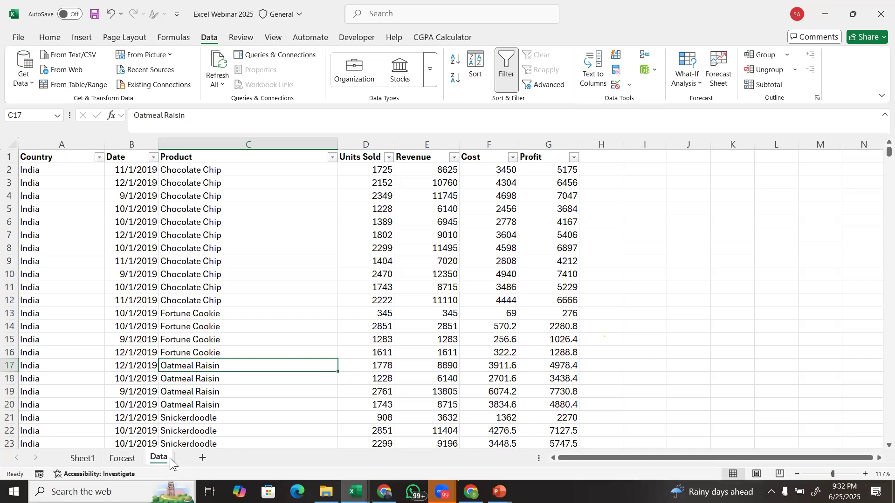
{"action": "left_click", "coordinate": [251, 158]}
{"action": "key", "text": "ctrl+shift+l"}
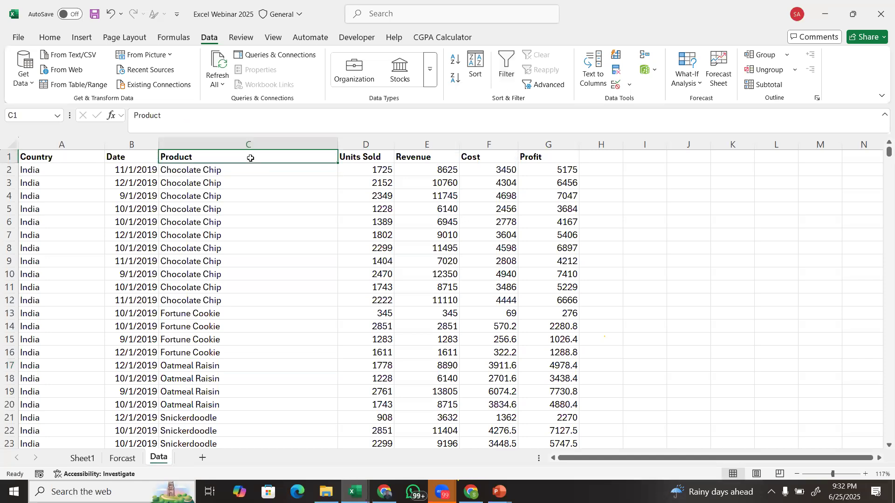
{"action": "left_click", "coordinate": [273, 194]}
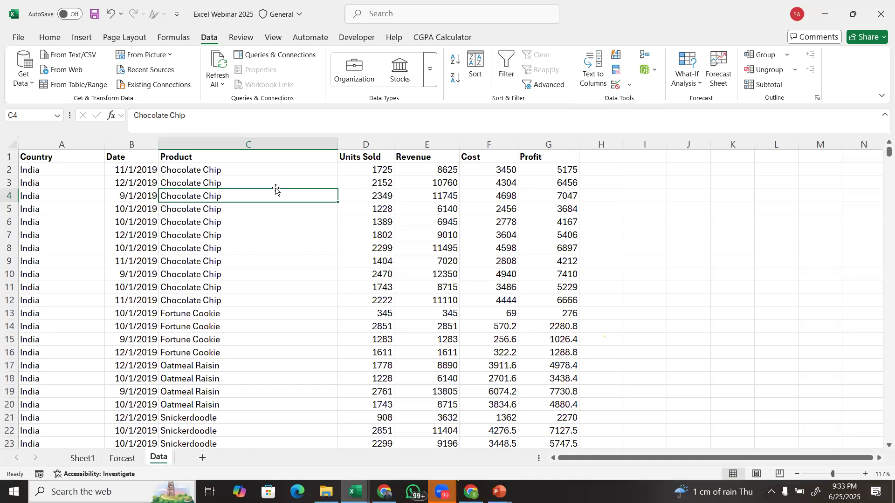
{"action": "key", "text": "Down"}
{"action": "key", "text": "Down"}
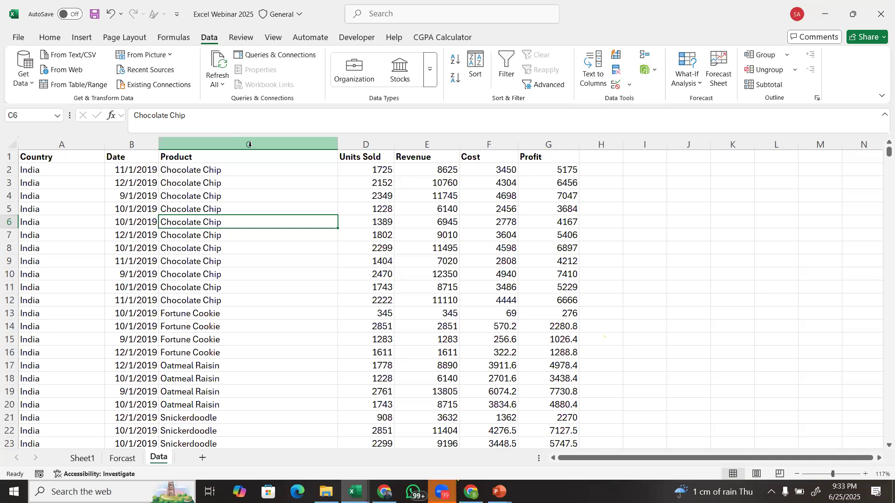
- Delete Sheet1, which holds the earlier forecast, from the workbook
{"action": "right_click", "coordinate": [127, 461]}
{"action": "left_click", "coordinate": [92, 461]}
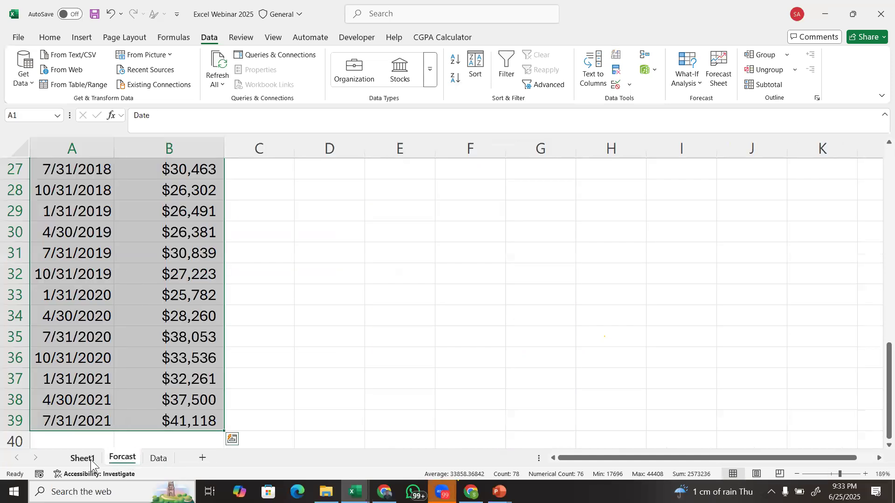
{"action": "right_click", "coordinate": [92, 462]}
{"action": "left_click", "coordinate": [134, 295]}
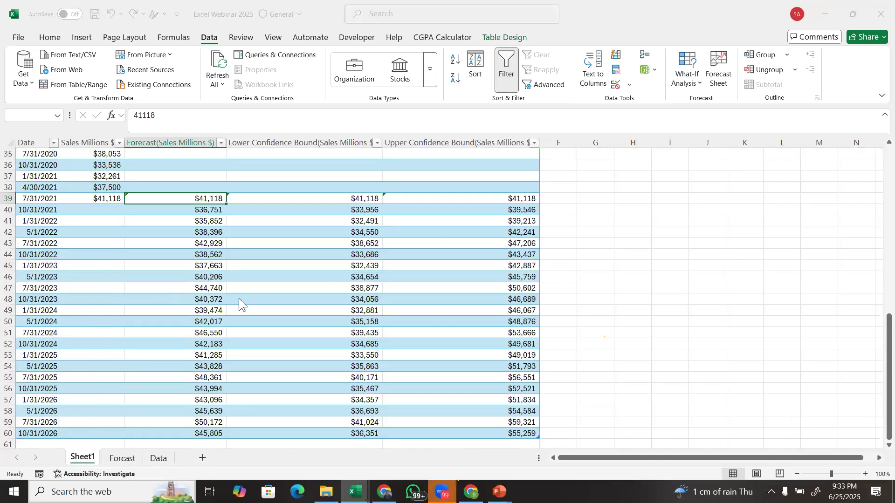
{"action": "left_click", "coordinate": [429, 279]}
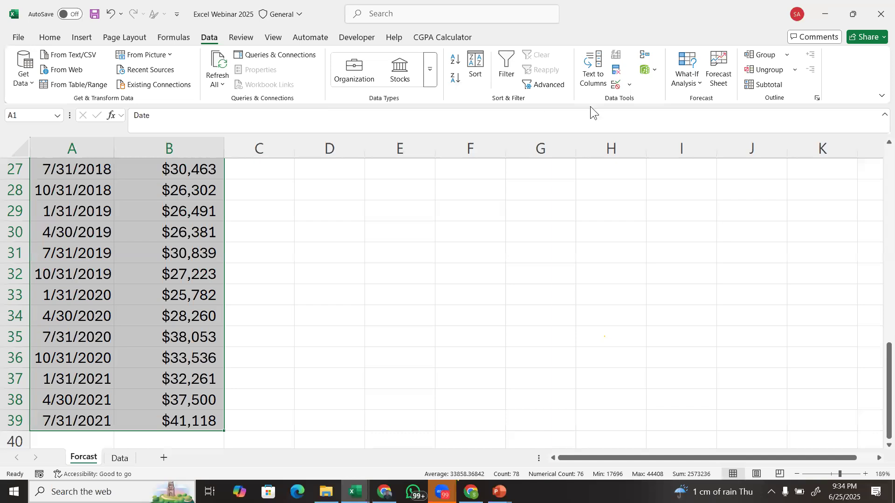
- Create a new line-chart forecast worksheet from the Forcast sheet's sales data with the forecast end set to 10/31/2027
{"action": "left_click", "coordinate": [717, 70]}
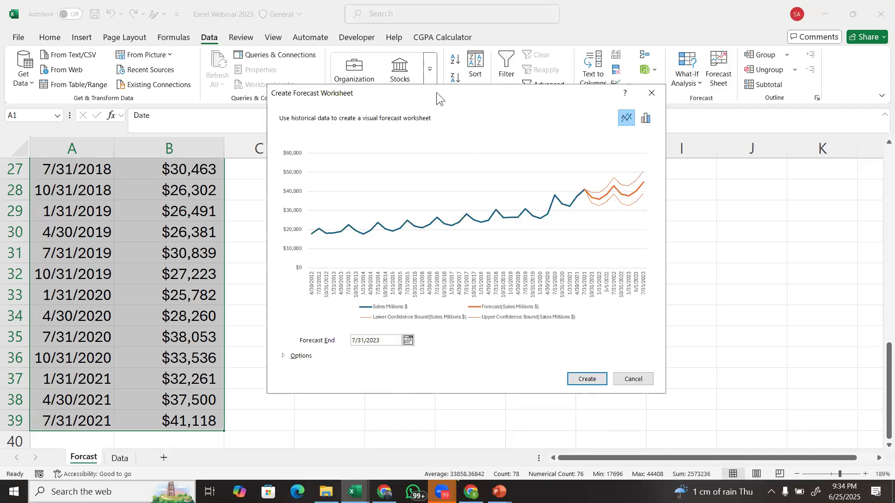
{"action": "left_click_drag", "start_coordinate": [437, 92], "coordinate": [335, 101]}
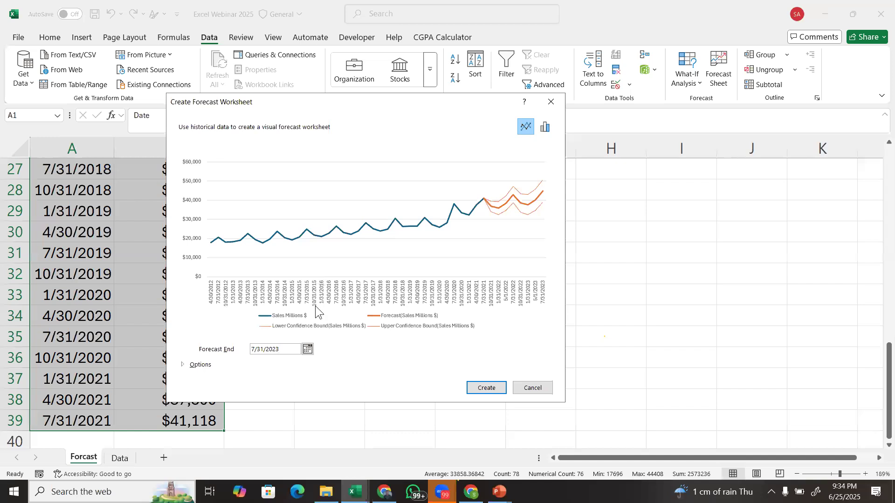
{"action": "key", "text": "BackSpace"}
{"action": "type", "text": "7"}
{"action": "double_click", "coordinate": [254, 349]}
{"action": "type", "text": "10"}
{"action": "left_click", "coordinate": [487, 389]}
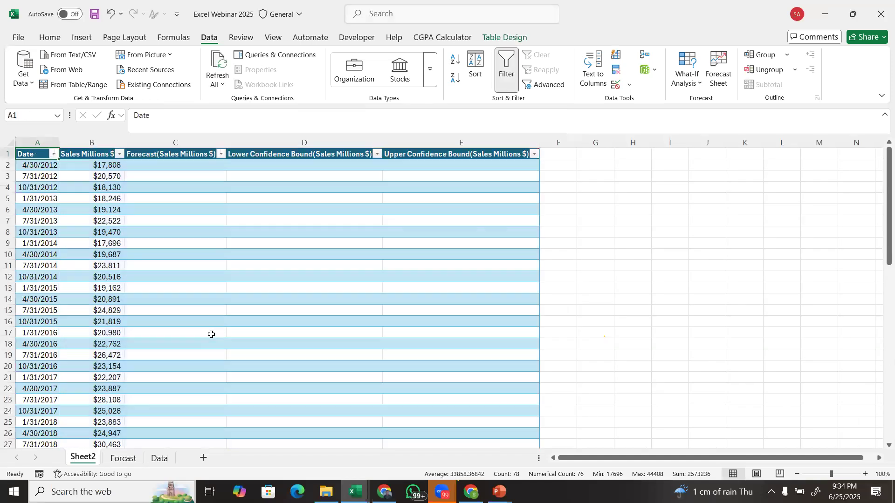
- Examine the forecast values on the new forecast sheet down to the 10/31/2027 row, including the formula in C64
{"action": "scroll", "coordinate": [211, 334], "scroll_direction": "down", "scroll_amount": 8}
{"action": "scroll", "coordinate": [211, 334], "scroll_direction": "up", "scroll_amount": 1}
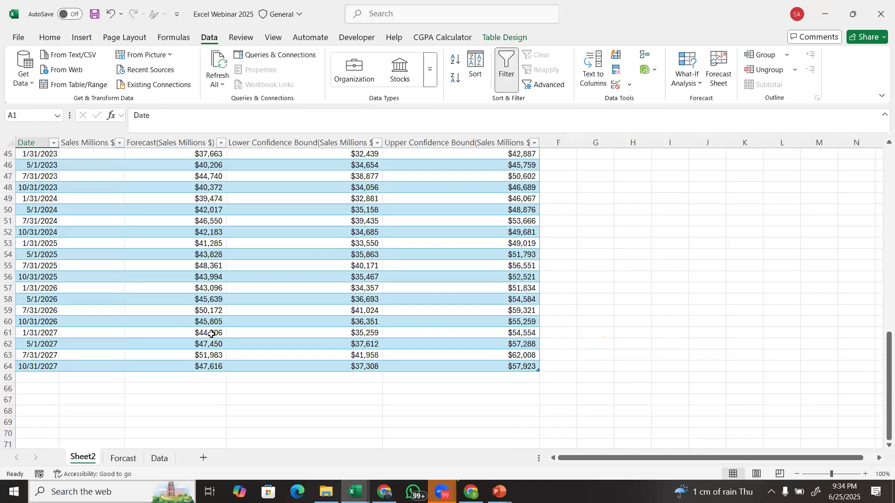
{"action": "left_click", "coordinate": [210, 368]}
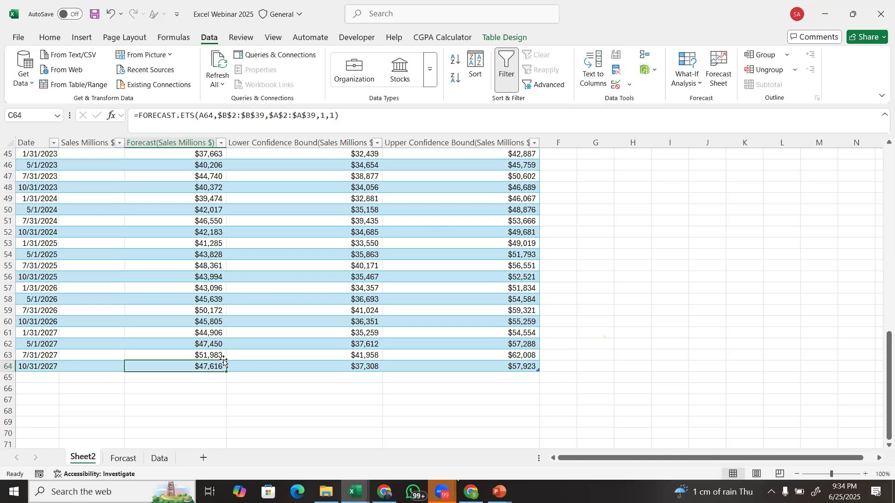
{"action": "scroll", "coordinate": [224, 362], "scroll_direction": "up", "scroll_amount": 8}
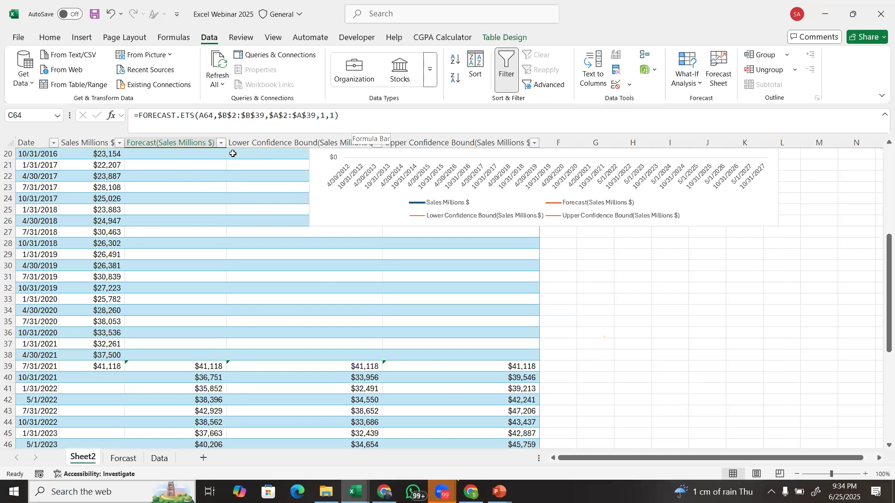
{"action": "left_click", "coordinate": [357, 121]}
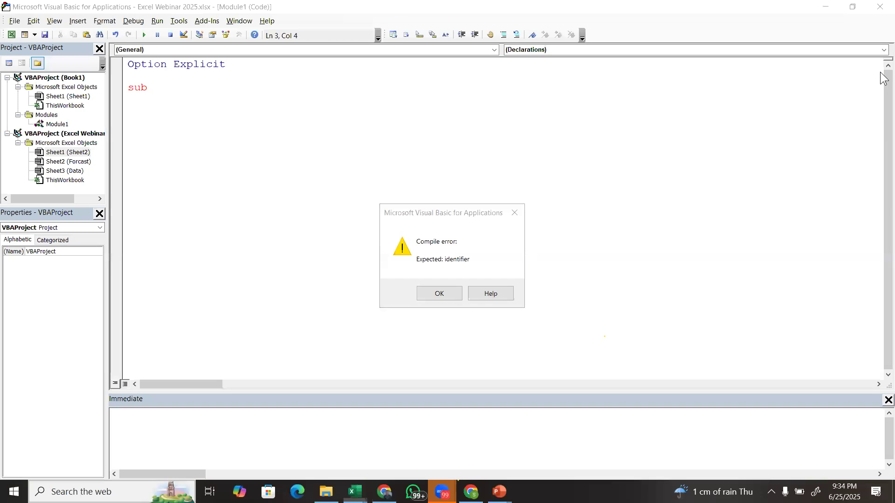
- Dismiss the compile error in the Visual Basic editor, close the Module1 code window, and return to the workbook
{"action": "left_click", "coordinate": [514, 213]}
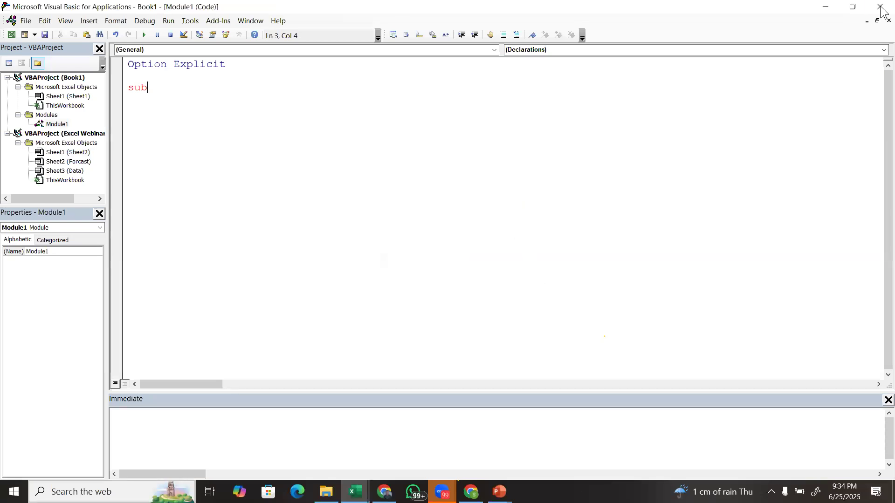
{"action": "left_click", "coordinate": [888, 20]}
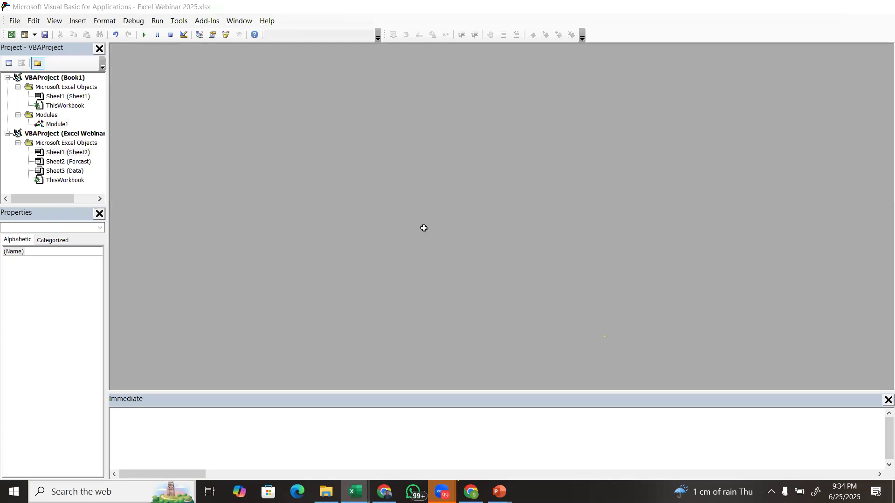
{"action": "key", "text": "alt+F11"}
- Examine the upper confidence bound formula in E45 and the forecast chart's lines on the new forecast sheet
{"action": "left_click", "coordinate": [386, 221]}
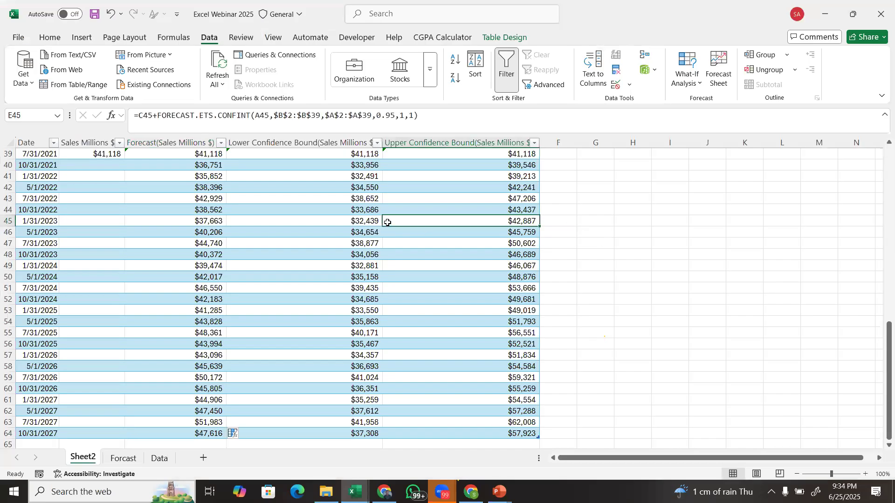
{"action": "scroll", "coordinate": [322, 327], "scroll_direction": "down", "scroll_amount": 3}
{"action": "scroll", "coordinate": [322, 327], "scroll_direction": "up", "scroll_amount": 16}
{"action": "scroll", "coordinate": [321, 327], "scroll_direction": "down", "scroll_amount": 3}
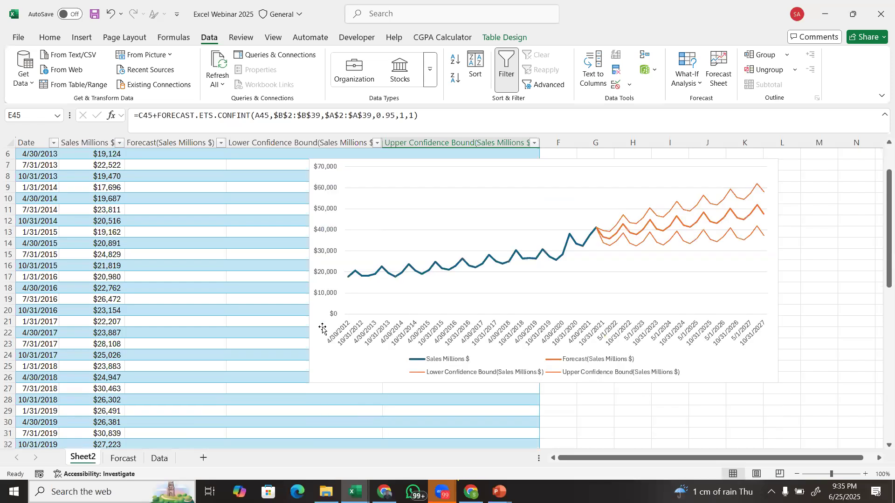
{"action": "scroll", "coordinate": [322, 327], "scroll_direction": "down", "scroll_amount": 1}
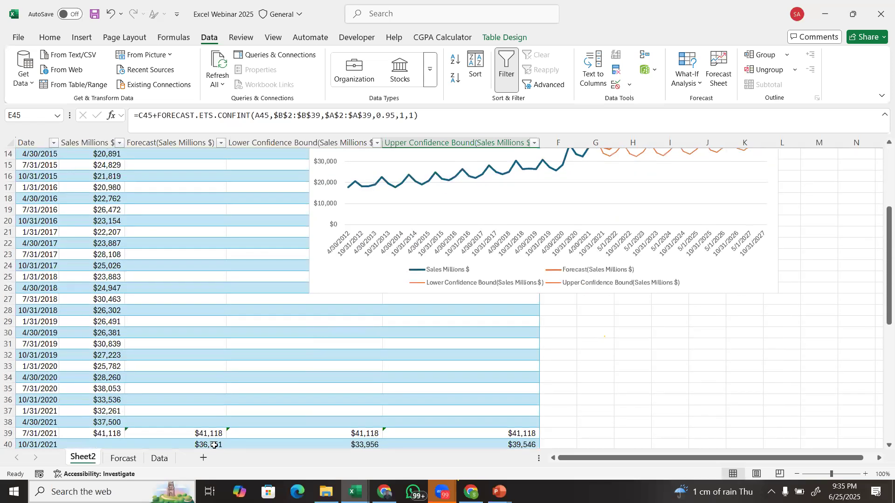
- Switch to the Data sheet, zoom it to 131%, and select date cell B3
{"action": "left_click", "coordinate": [164, 463]}
{"action": "left_click", "coordinate": [325, 330]}
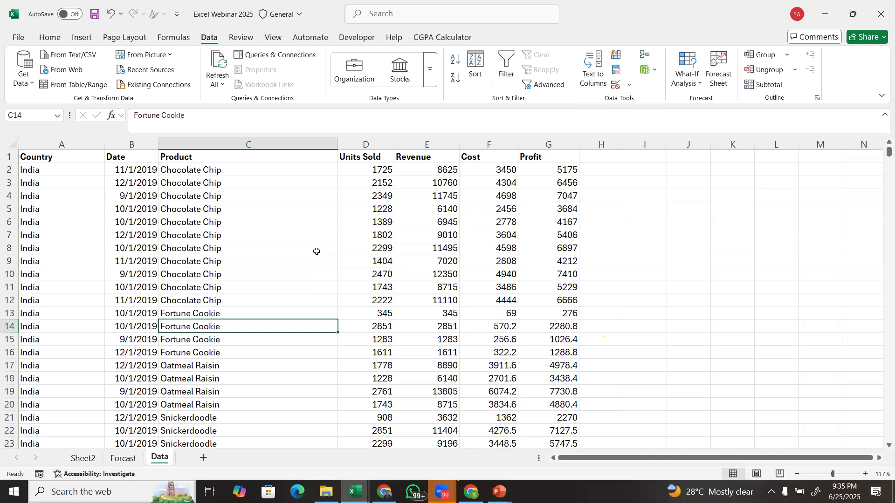
{"action": "left_click", "coordinate": [151, 187]}
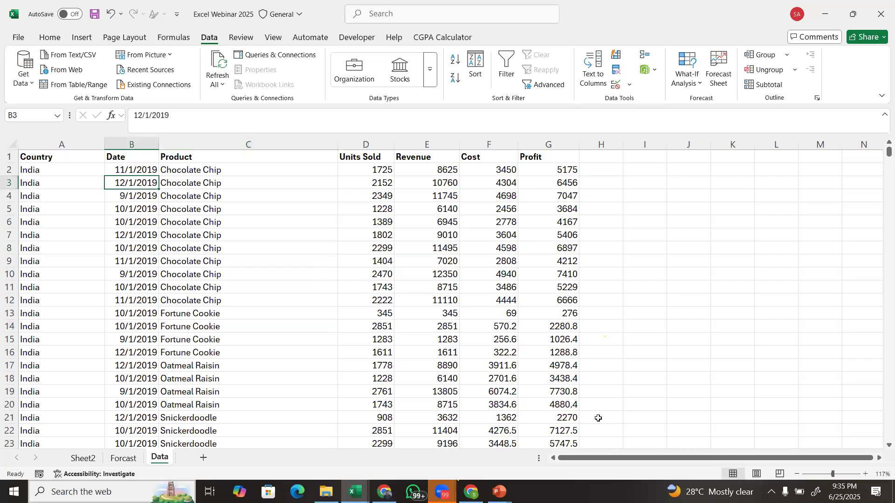
{"action": "left_click", "coordinate": [834, 475]}
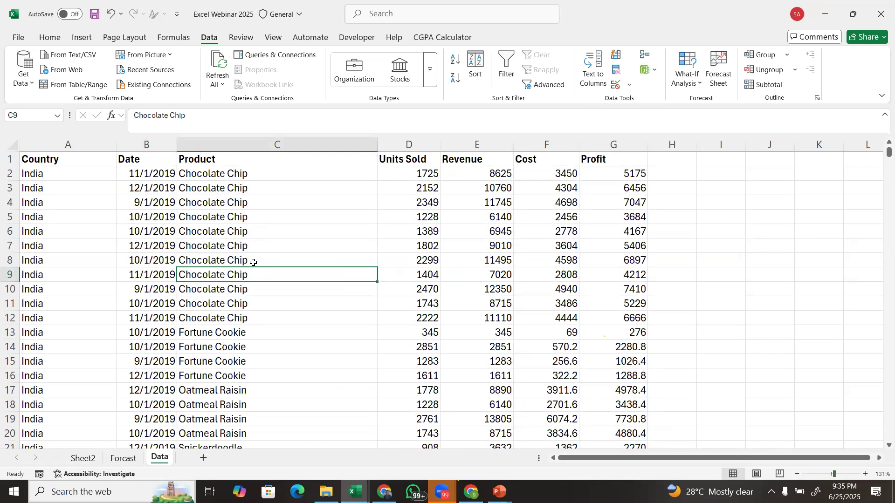
{"action": "left_click", "coordinate": [147, 202]}
{"action": "key", "text": "Up"}
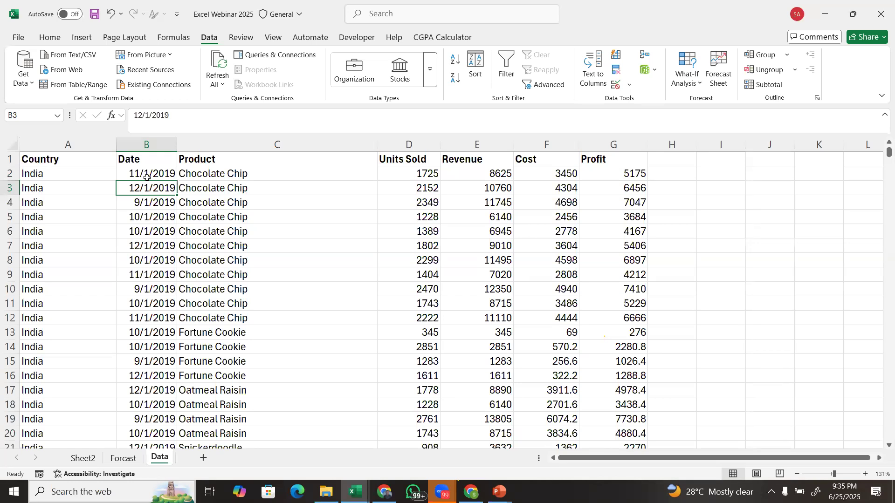
- Insert a blank column between the Date and Product columns, and go to the Product header cell
{"action": "left_click", "coordinate": [293, 138]}
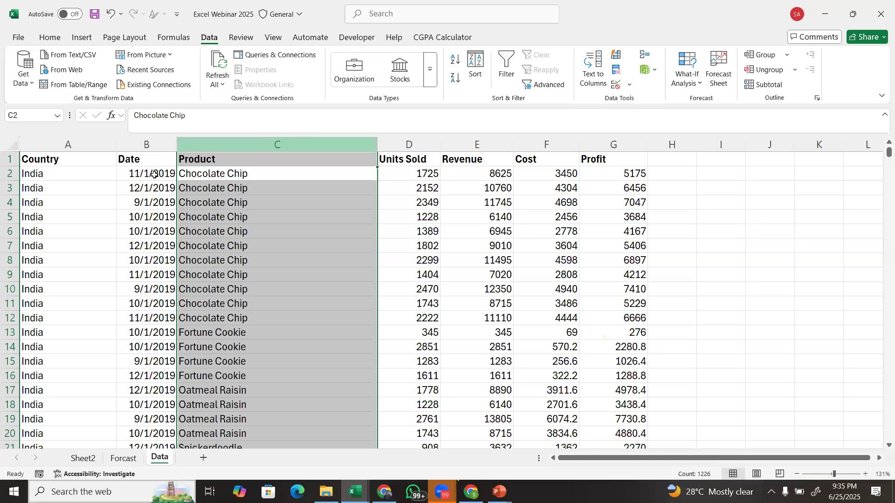
{"action": "right_click", "coordinate": [305, 150]}
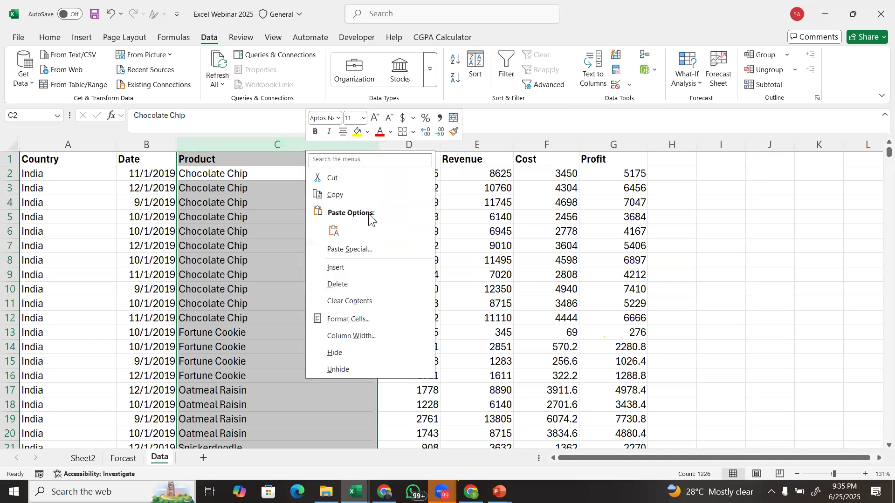
{"action": "left_click", "coordinate": [368, 268]}
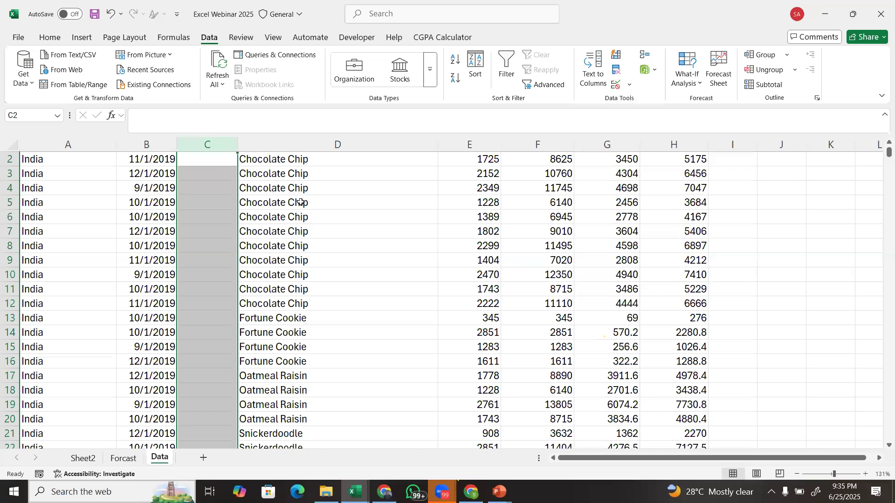
{"action": "left_click", "coordinate": [355, 245]}
{"action": "key", "text": "ctrl+Up"}
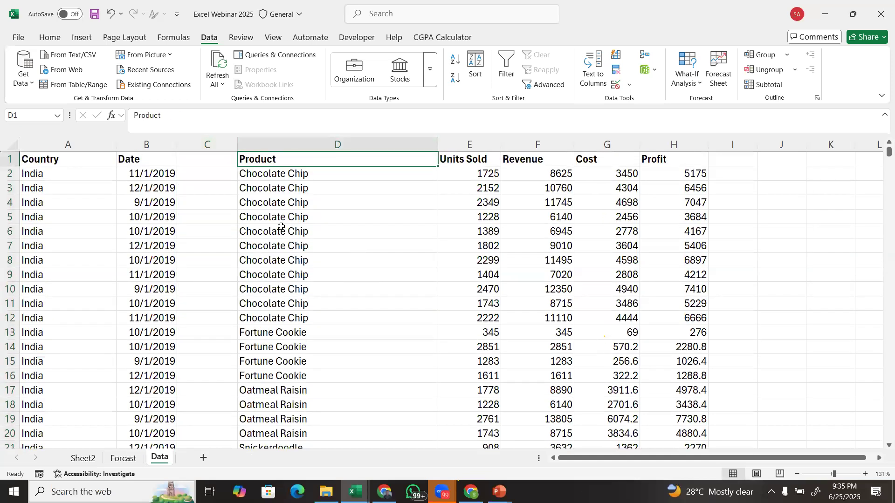
- Enter the header "Day Name" in cell C1, dismissing the Visual Basic compile error
{"action": "left_click", "coordinate": [193, 154]}
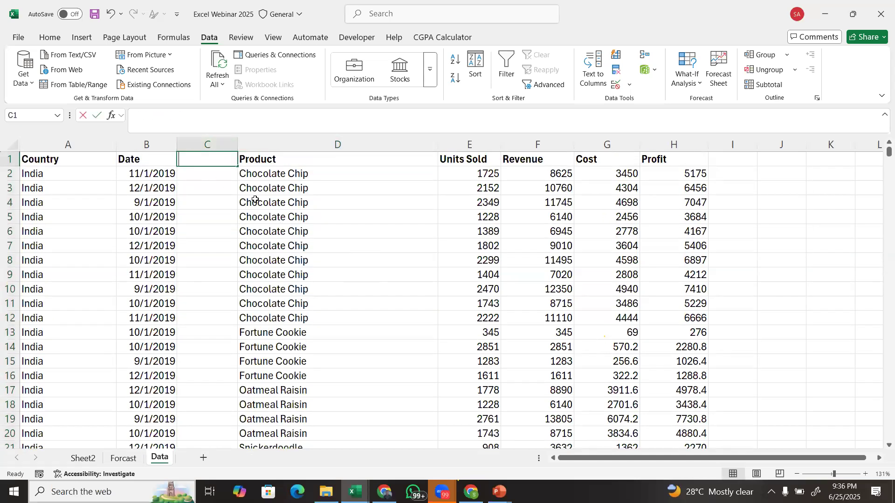
{"action": "type", "text": "Day Nam"}
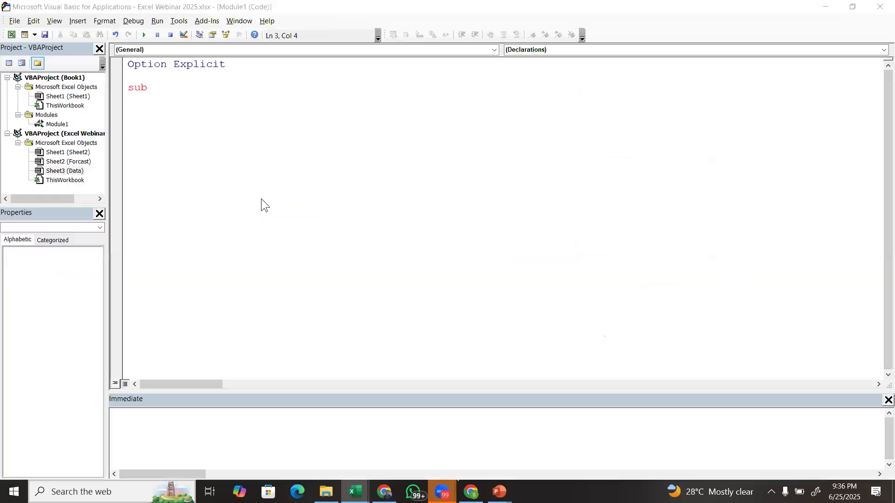
{"action": "left_click", "coordinate": [259, 203]}
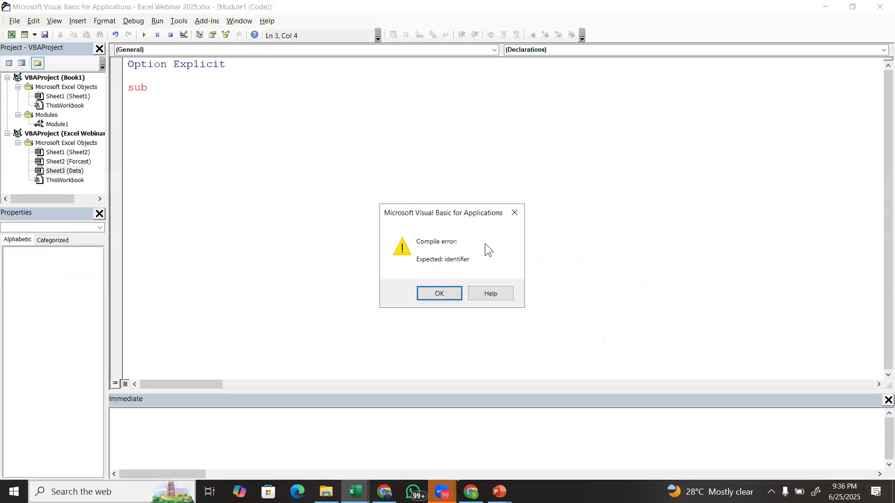
{"action": "left_click", "coordinate": [451, 294]}
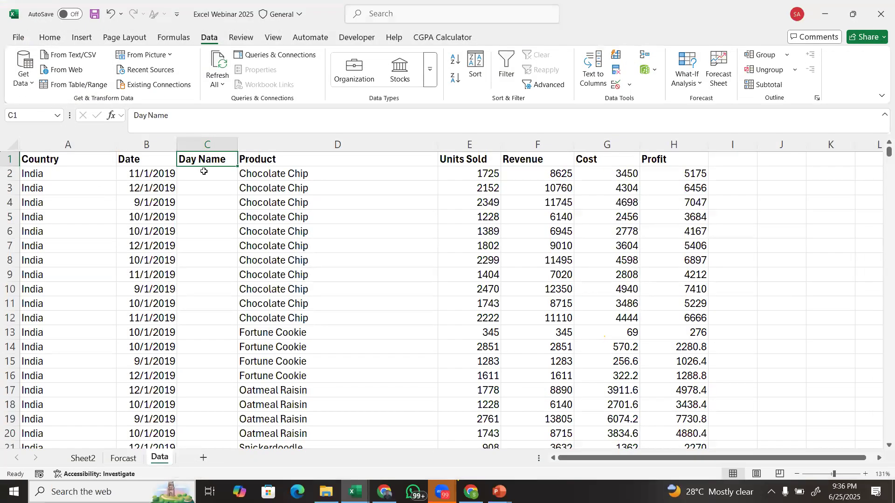
- Enter the formula =TEXT(B2,"DDDD") in cell C2 under Day Name, dismissing the Visual Basic compile error
{"action": "left_click", "coordinate": [204, 174]}
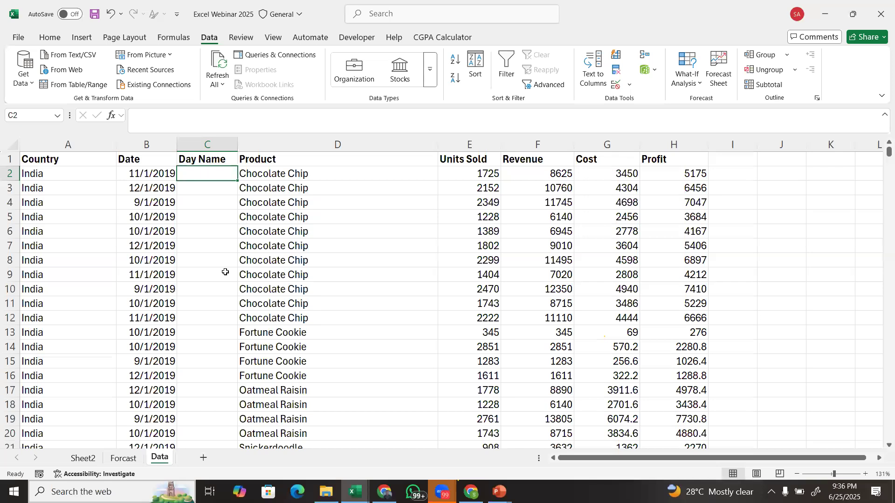
{"action": "key", "text": "Down"}
{"action": "left_click", "coordinate": [213, 173]}
{"action": "type", "text": "=text"}
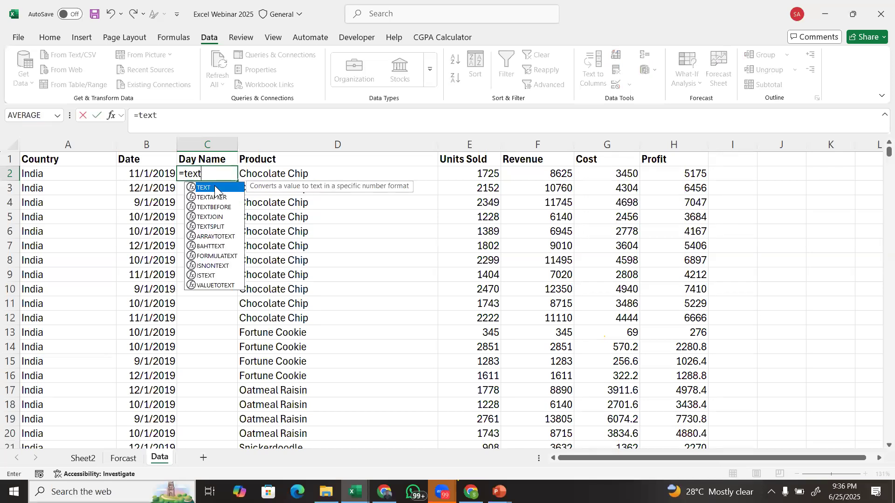
{"action": "double_click", "coordinate": [215, 188]}
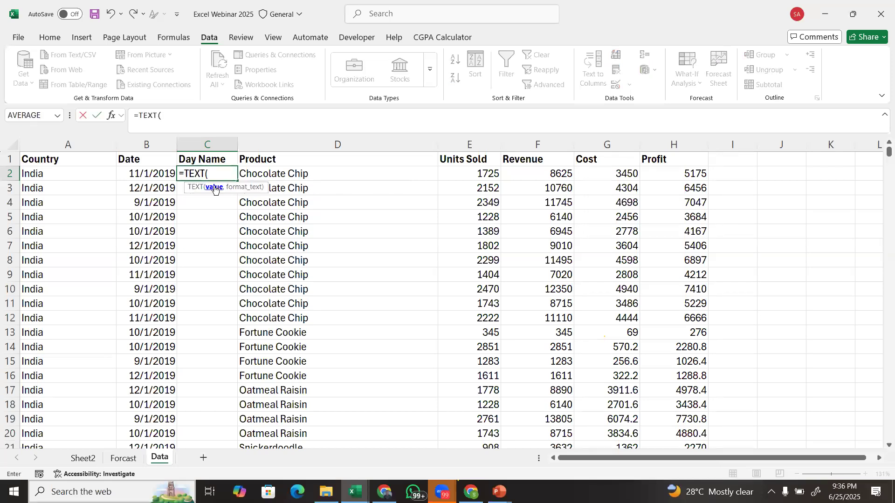
{"action": "left_click", "coordinate": [160, 175]}
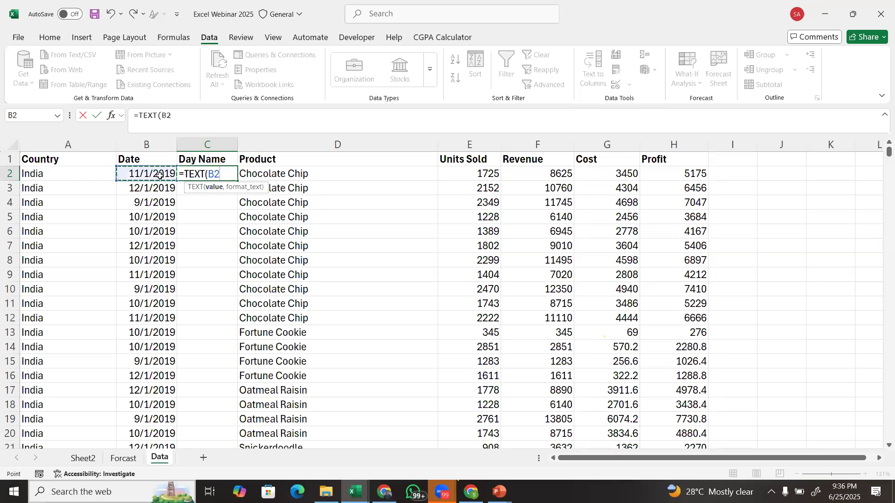
{"action": "type", "text": ","}
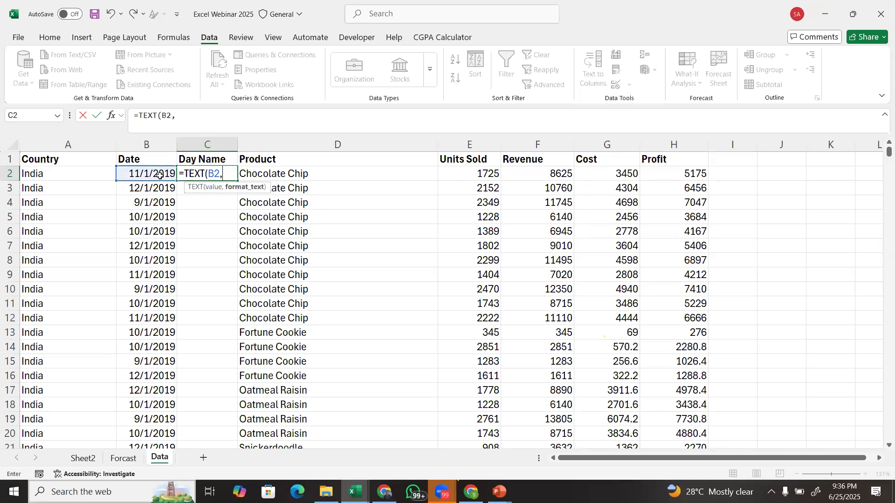
{"action": "type", "text": "\"DDDD"}
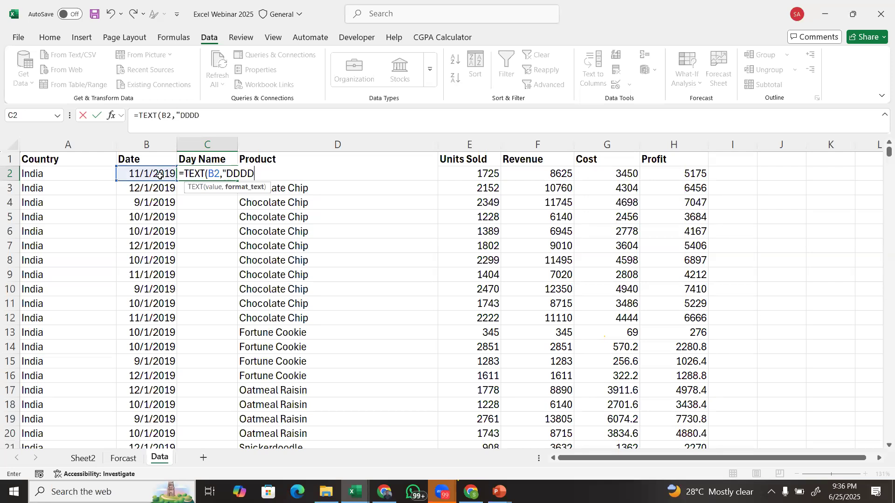
{"action": "type", "text": "\")"}
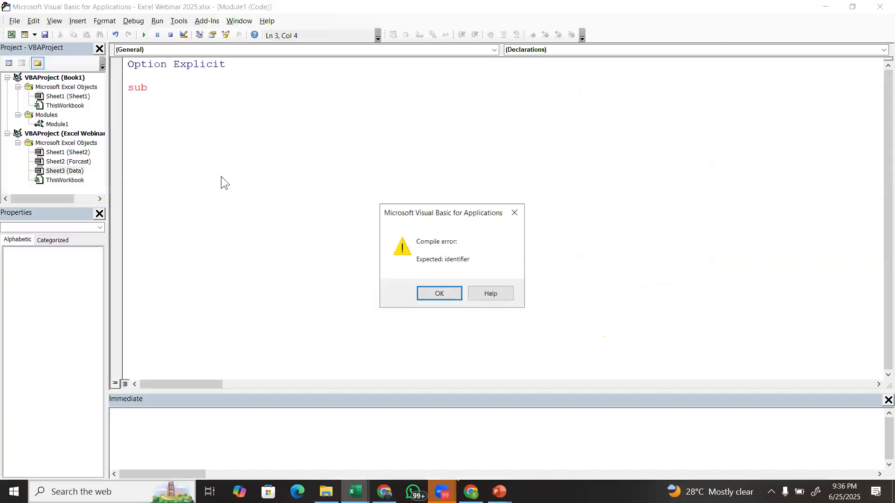
{"action": "left_click", "coordinate": [440, 297]}
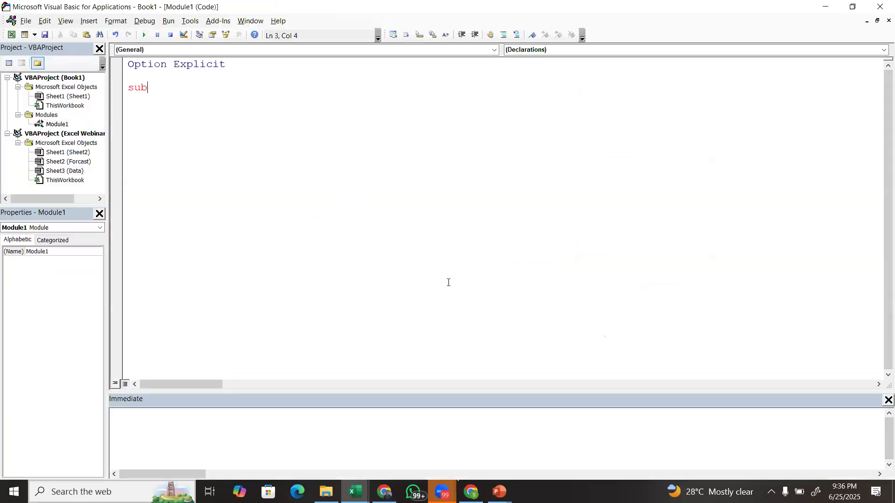
- Close the Visual Basic editor and the workbook without saving, and reopen Excel Webinar 2025 from the recent workbooks at its Data sheet
{"action": "left_click", "coordinate": [884, 7]}
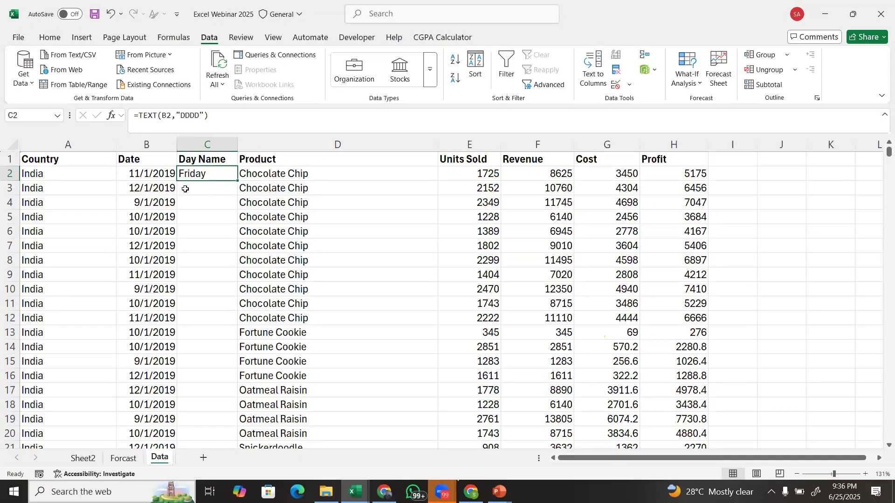
{"action": "left_click", "coordinate": [881, 14]}
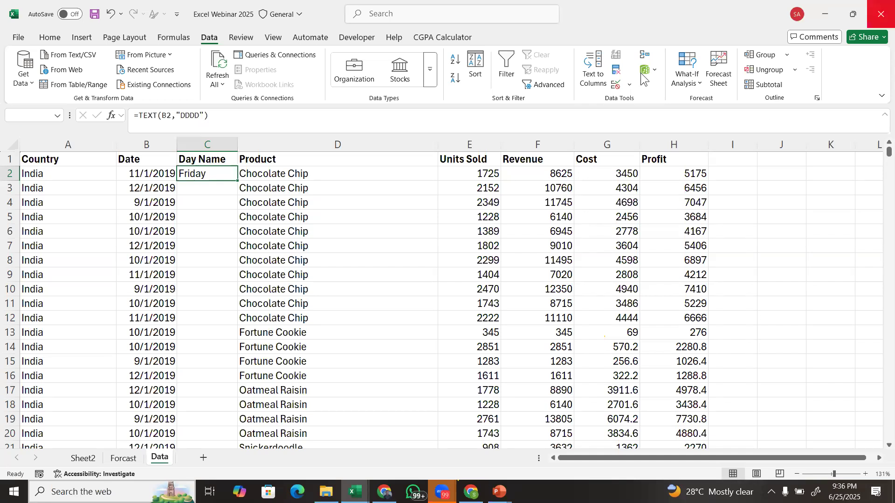
{"action": "left_click", "coordinate": [502, 404]}
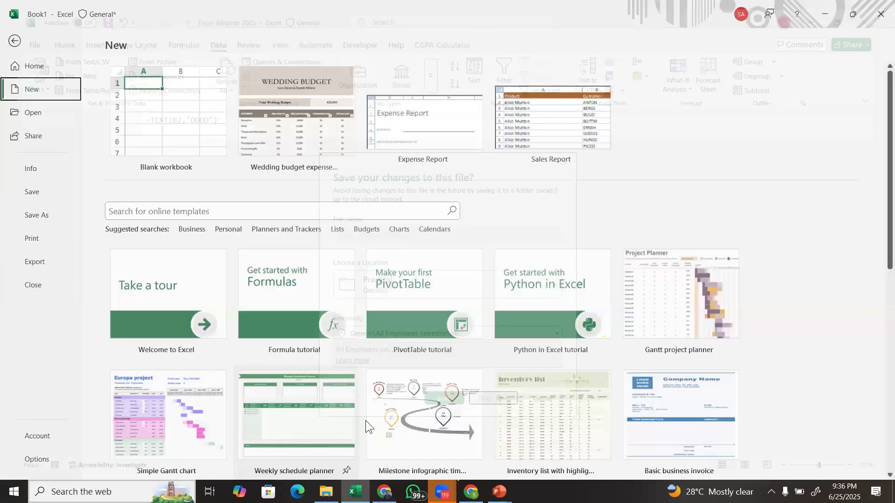
{"action": "left_click", "coordinate": [66, 115]}
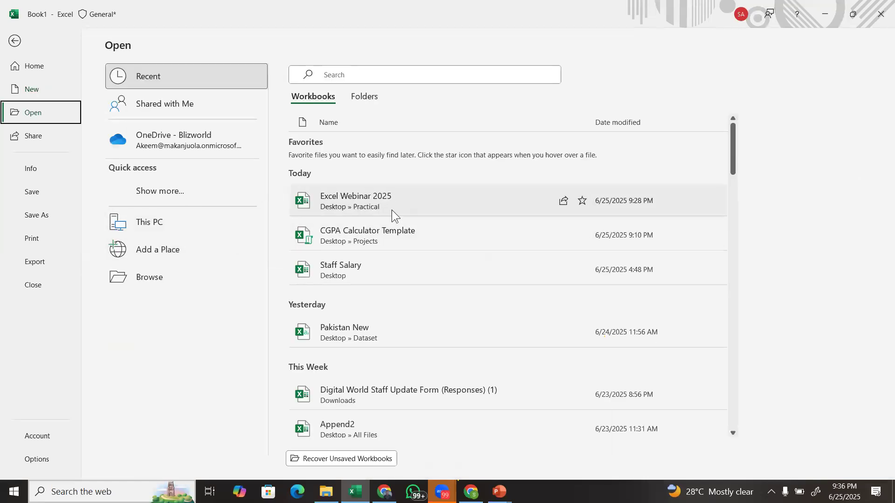
{"action": "left_click", "coordinate": [392, 209]}
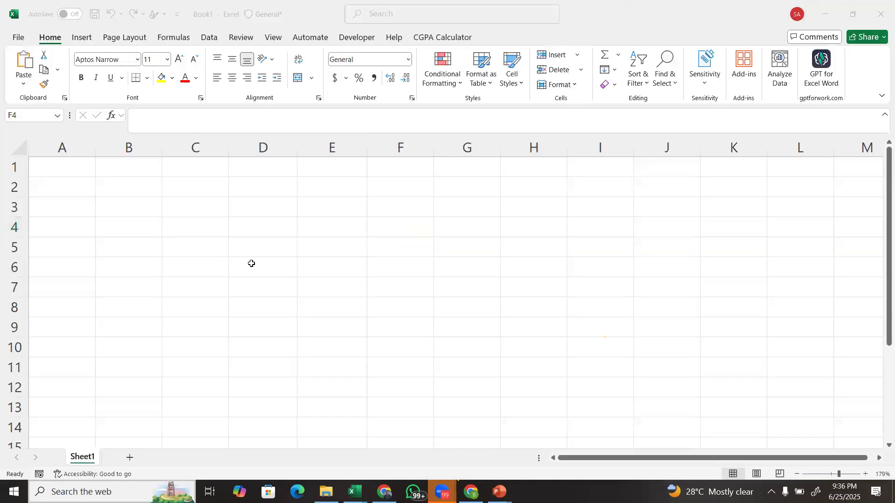
{"action": "left_click", "coordinate": [122, 460]}
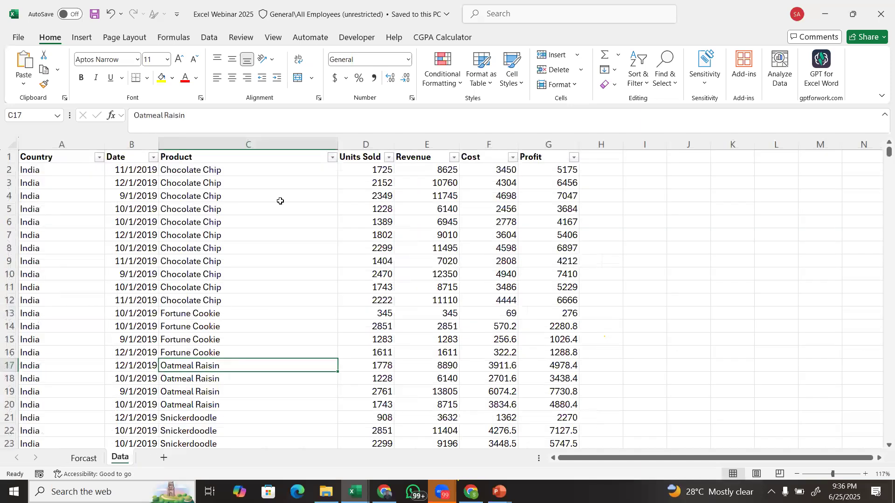
- Insert a column between Date and Product with the header "Day Name" in C1, and close the Visual Basic editor
{"action": "left_click", "coordinate": [217, 142]}
{"action": "right_click", "coordinate": [218, 141]}
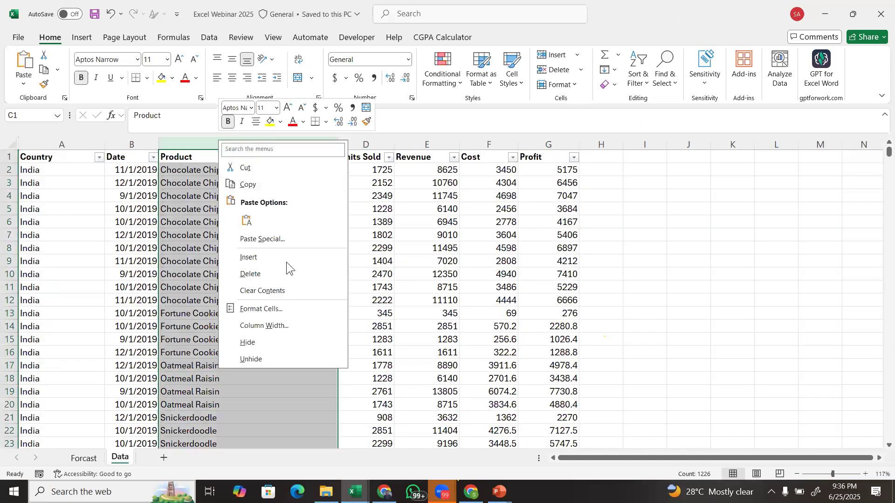
{"action": "left_click", "coordinate": [287, 258]}
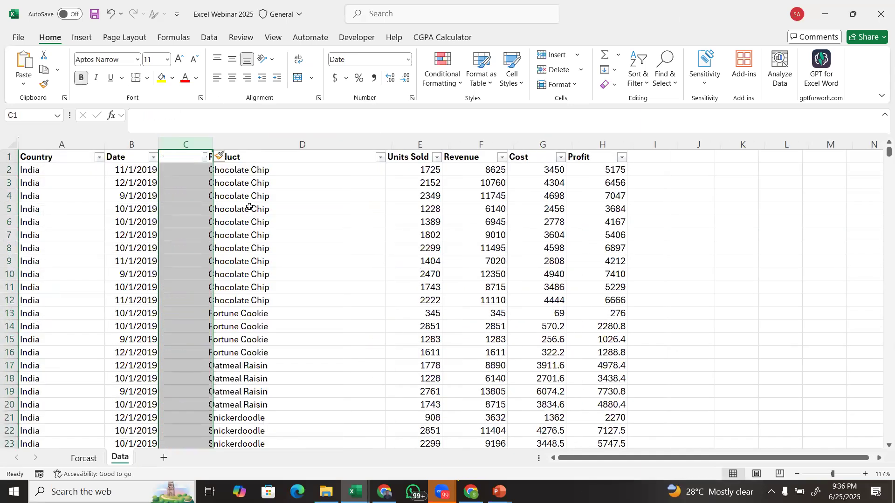
{"action": "left_click", "coordinate": [191, 159]}
{"action": "type", "text": "Day Nam"}
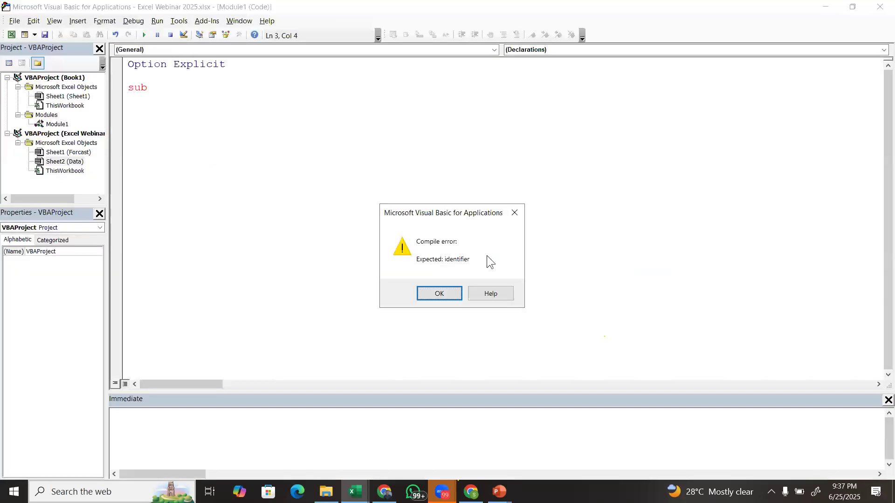
{"action": "left_click", "coordinate": [440, 294]}
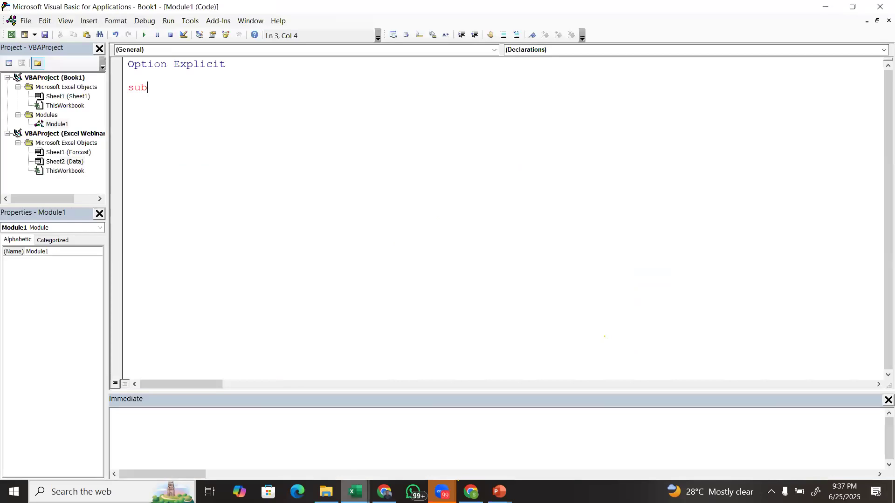
{"action": "mouse_move", "coordinate": [356, 491]}
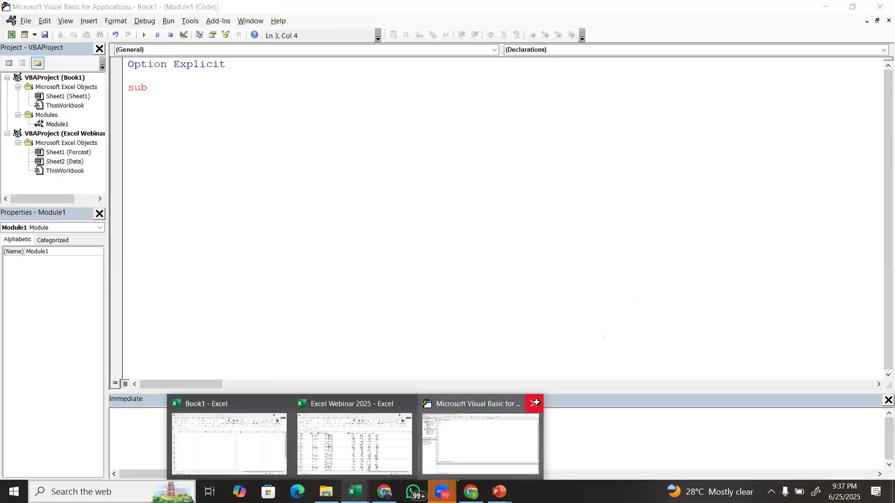
{"action": "left_click", "coordinate": [536, 403]}
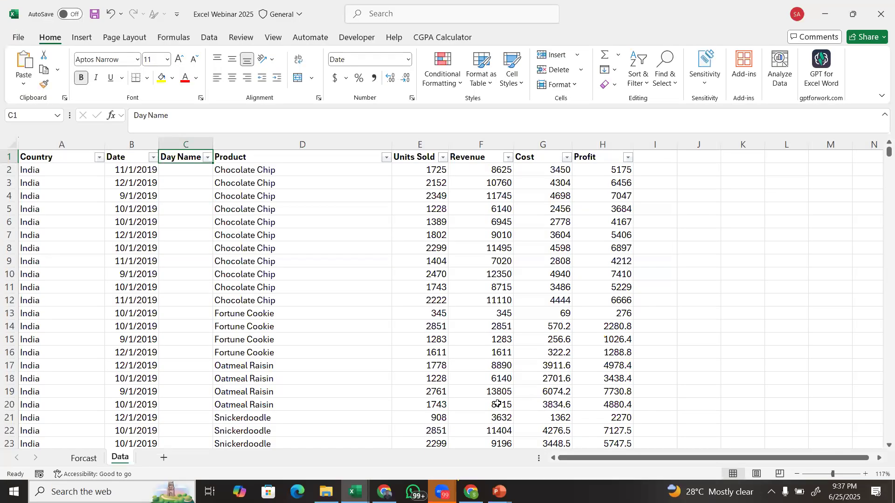
- Turn off the header filters and enter =TEXT(B2,"DDDD") in cell C2, closing the Visual Basic editor
{"action": "left_click", "coordinate": [185, 167]}
{"action": "key", "text": "ctrl+shift+l"}
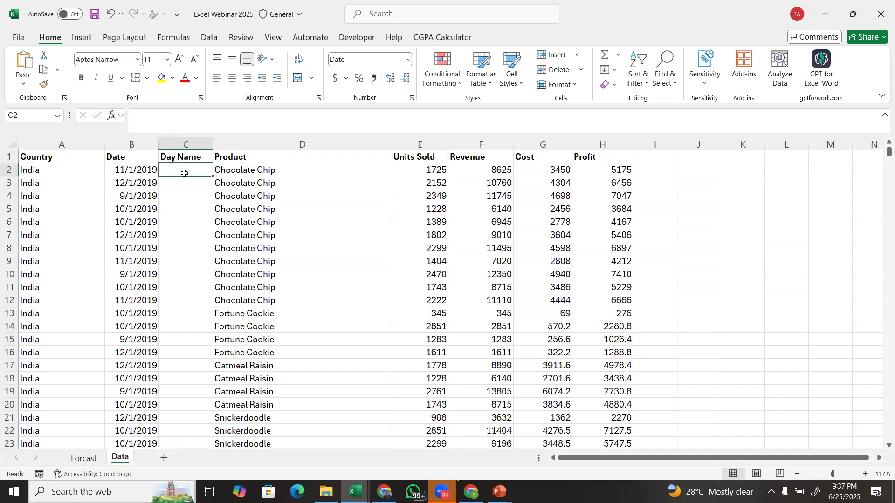
{"action": "type", "text": "=text"}
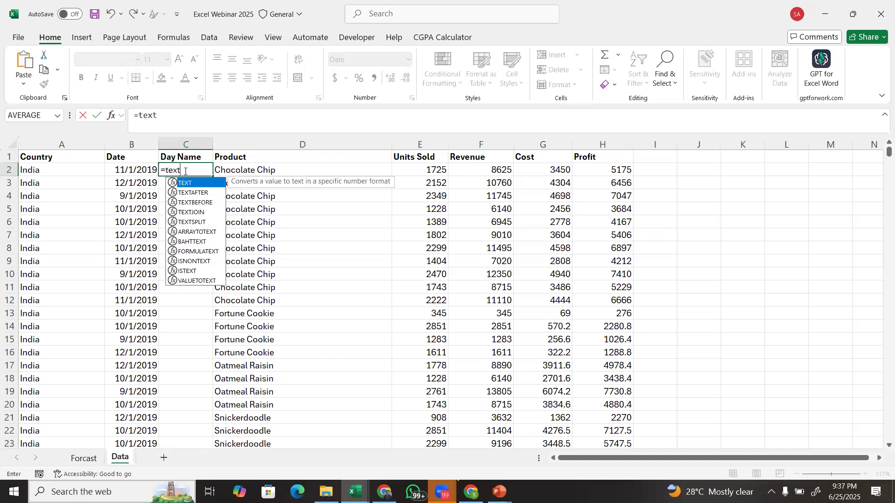
{"action": "key", "text": "Tab"}
{"action": "left_click", "coordinate": [126, 175]}
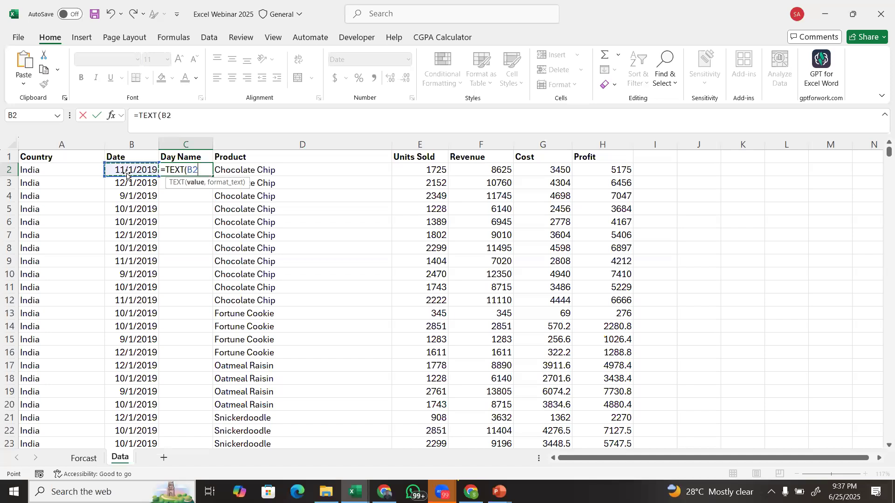
{"action": "type", "text": ",\"DDDD"}
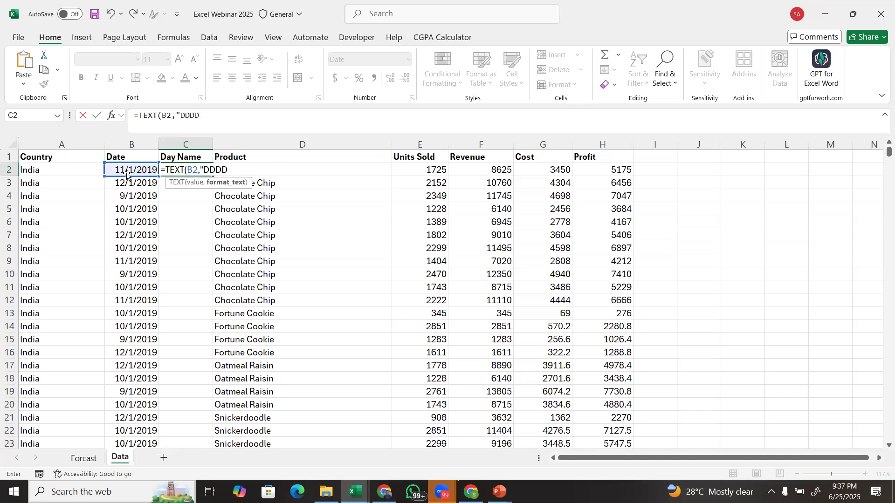
{"action": "type", "text": "\")"}
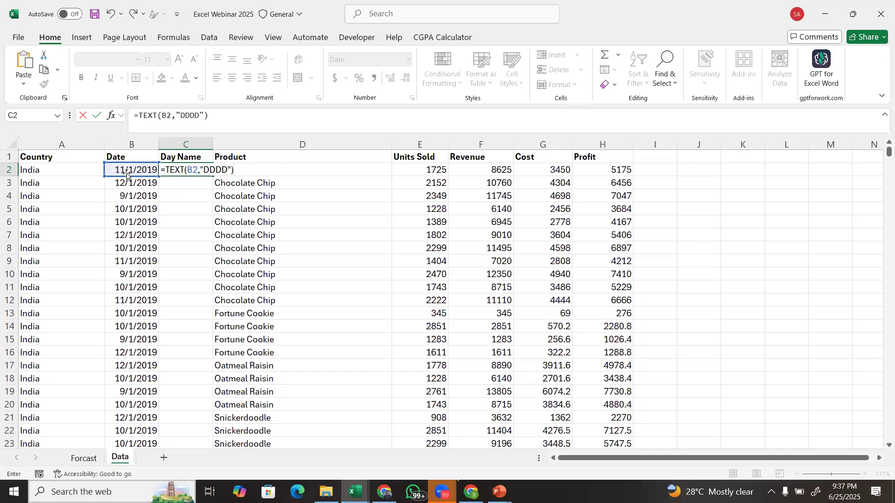
{"action": "key", "text": "Return"}
{"action": "key", "text": "alt+F11"}
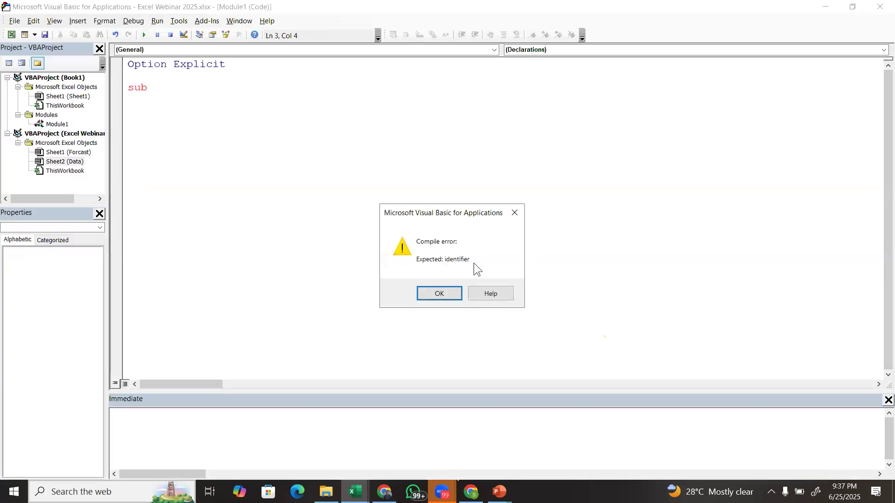
{"action": "left_click", "coordinate": [441, 294]}
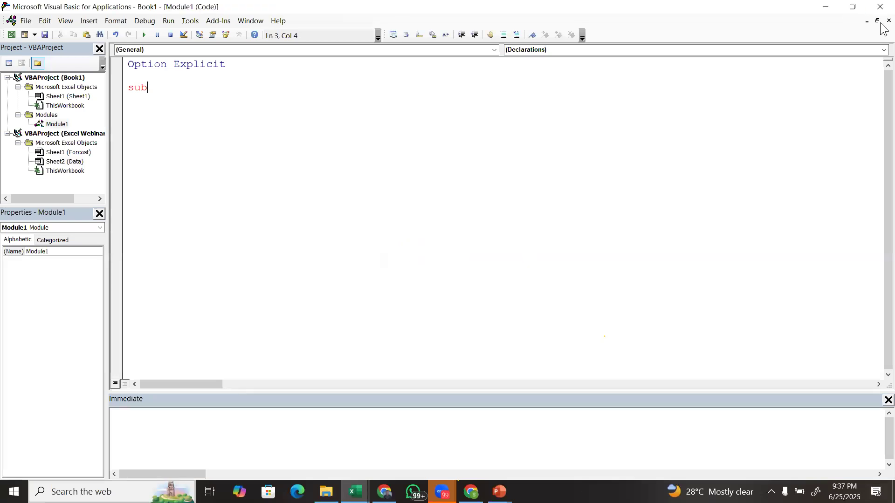
{"action": "left_click", "coordinate": [881, 7]}
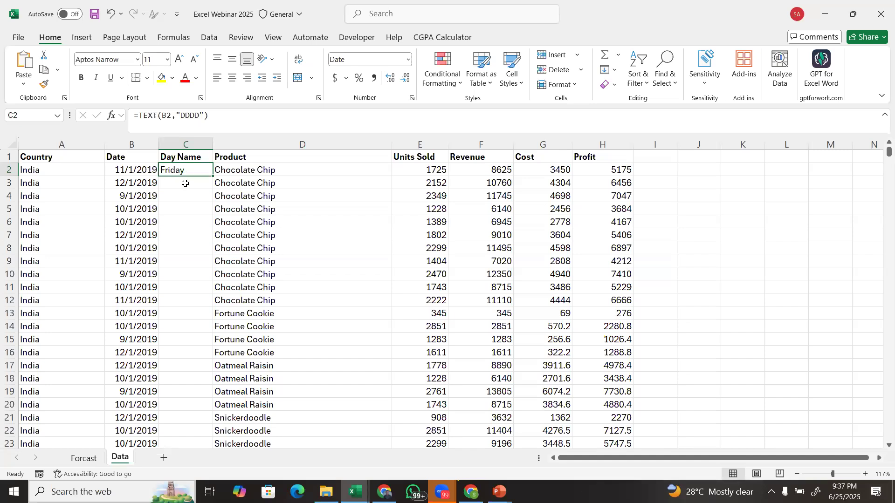
- Delete the whole Day Name column C from the Data sheet
{"action": "left_click", "coordinate": [181, 156]}
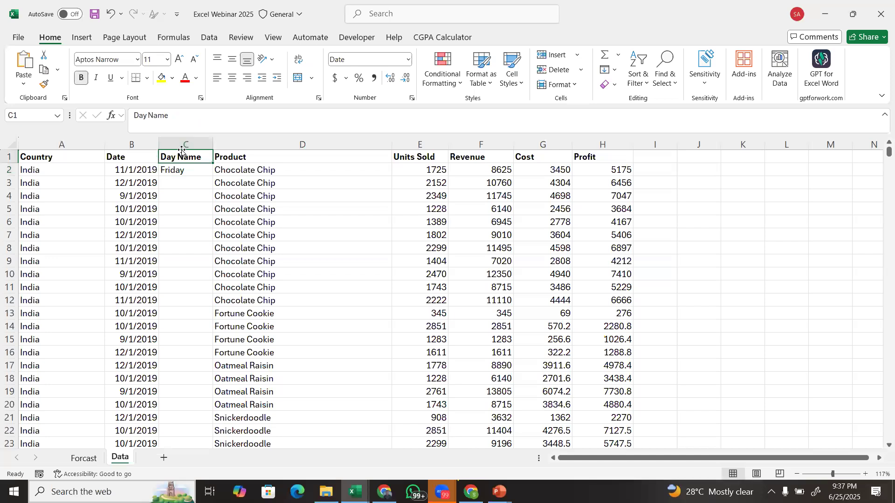
{"action": "left_click", "coordinate": [182, 142]}
{"action": "right_click", "coordinate": [183, 143]}
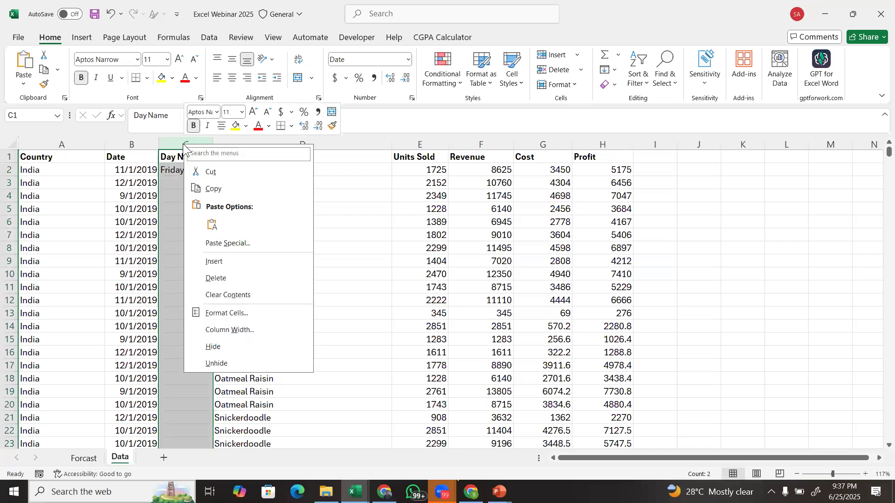
{"action": "left_click", "coordinate": [230, 278]}
{"action": "left_click", "coordinate": [239, 250]}
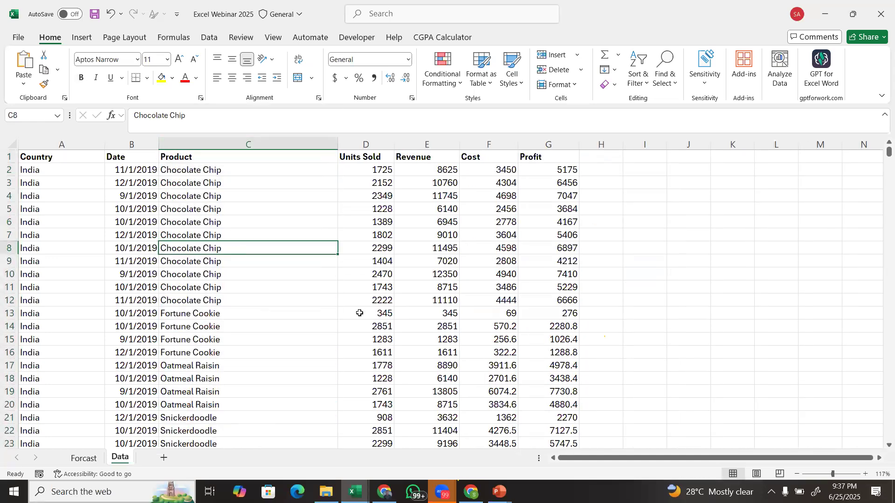
- Convert the sales data range A1:G1226 into a table with headers
{"action": "left_click", "coordinate": [87, 40]}
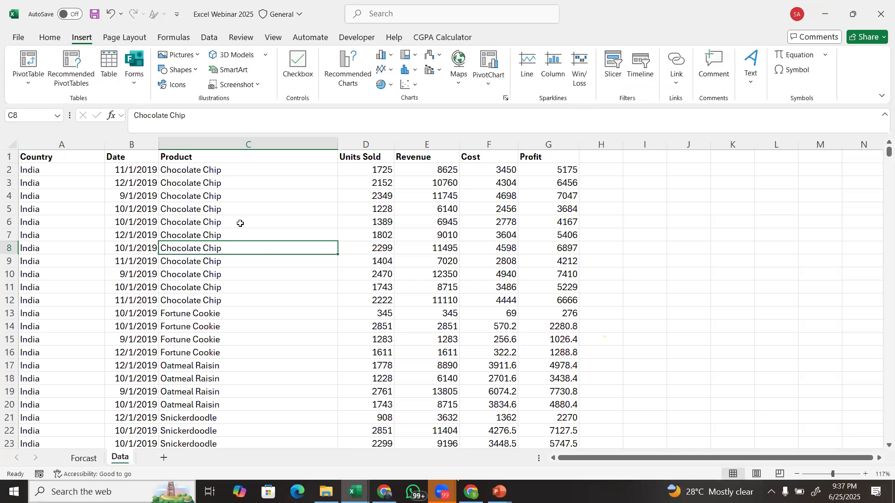
{"action": "key", "text": "ctrl+t"}
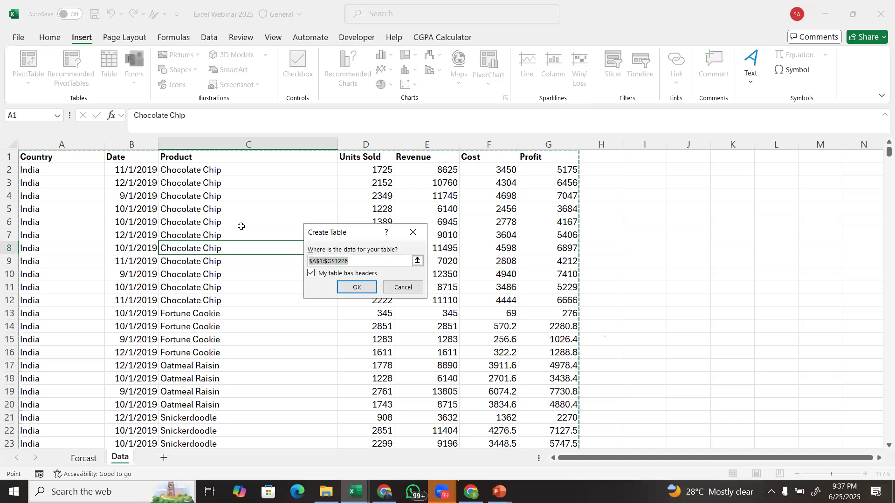
{"action": "key", "text": "Return"}
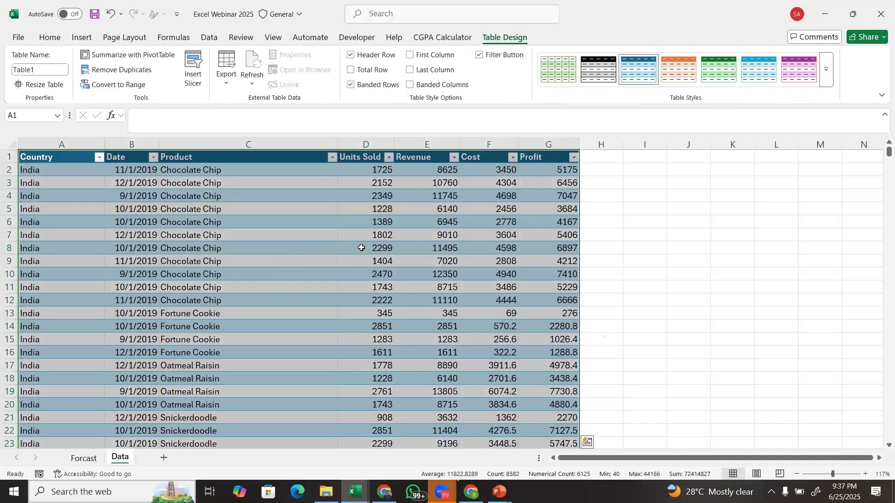
{"action": "left_click", "coordinate": [308, 204]}
- Insert a table column between Date and Product, name it "Day Name", and close the Visual Basic editor
{"action": "left_click", "coordinate": [230, 145]}
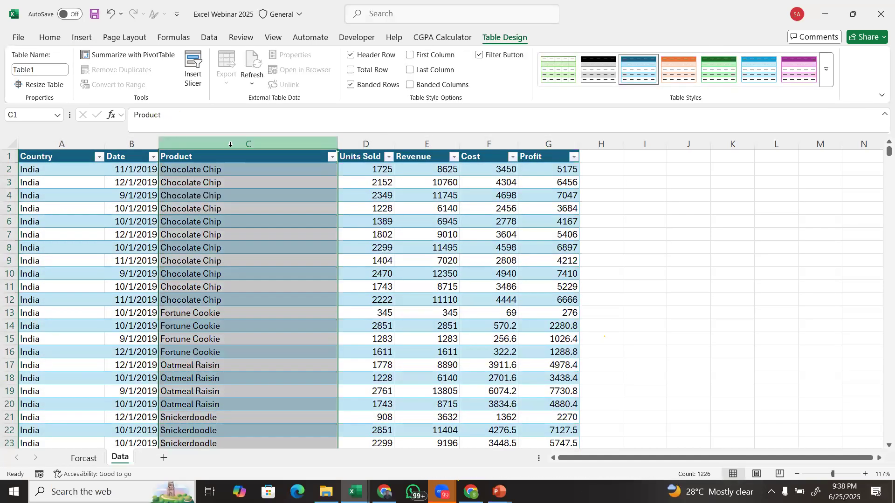
{"action": "right_click", "coordinate": [230, 144]}
{"action": "left_click", "coordinate": [285, 263]}
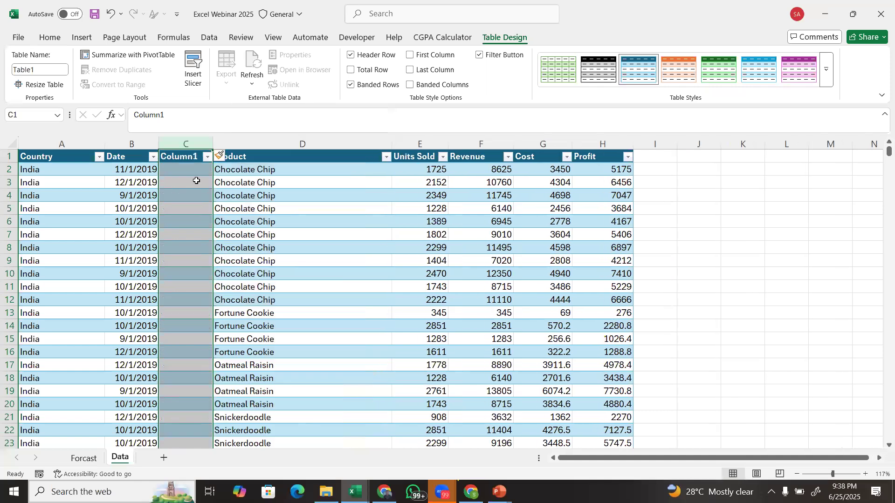
{"action": "left_click", "coordinate": [182, 156]}
{"action": "type", "text": "Day Name"}
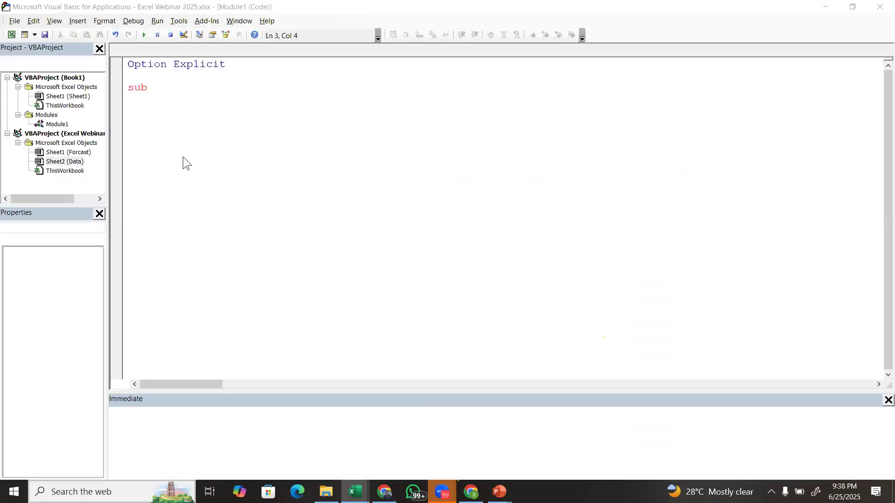
{"action": "key", "text": "Return"}
{"action": "left_click", "coordinate": [448, 296]}
{"action": "left_click", "coordinate": [881, 7]}
- Insert a table column between Day Name and Product, name it "Month Name", and dismiss the Visual Basic compile error
{"action": "left_click", "coordinate": [253, 143]}
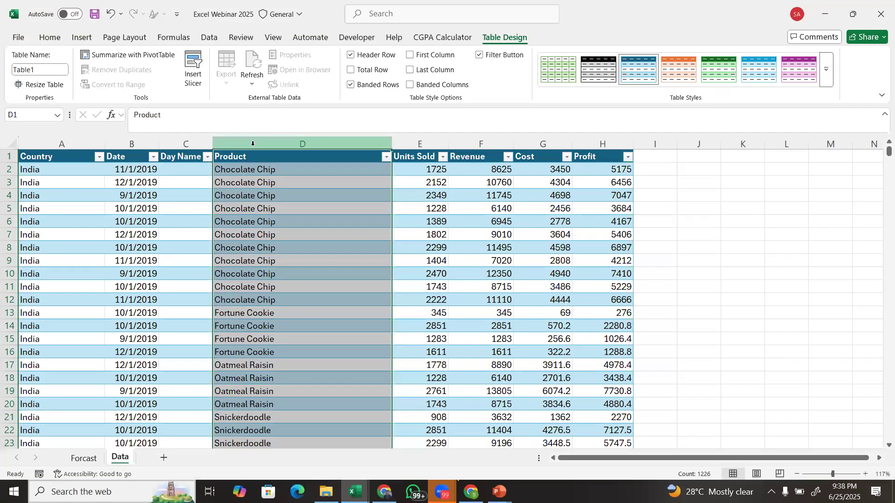
{"action": "right_click", "coordinate": [254, 145]}
{"action": "left_click", "coordinate": [285, 264]}
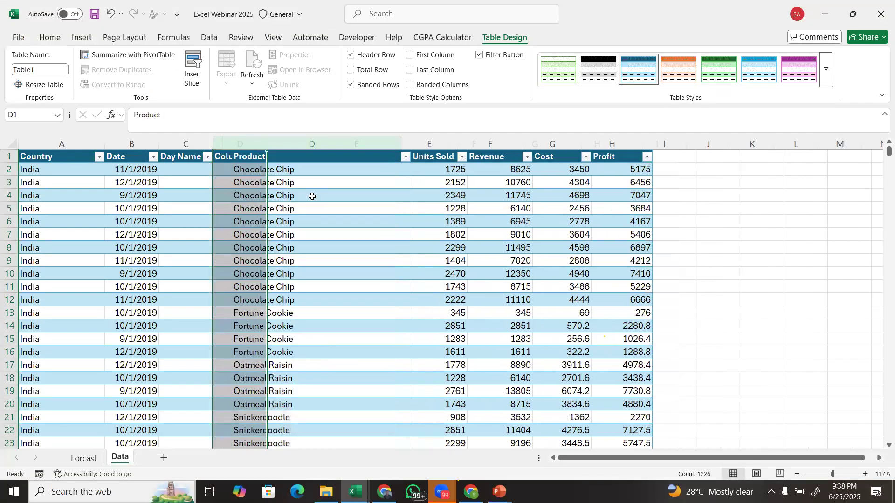
{"action": "left_click", "coordinate": [231, 155]}
{"action": "type", "text": "Mn"}
{"action": "key", "text": "BackSpace"}
{"action": "type", "text": "onth Name"}
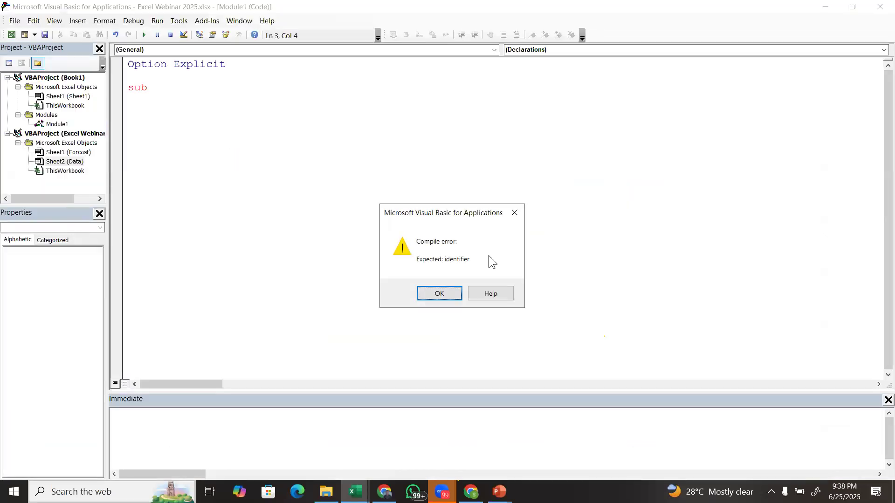
{"action": "left_click", "coordinate": [437, 294]}
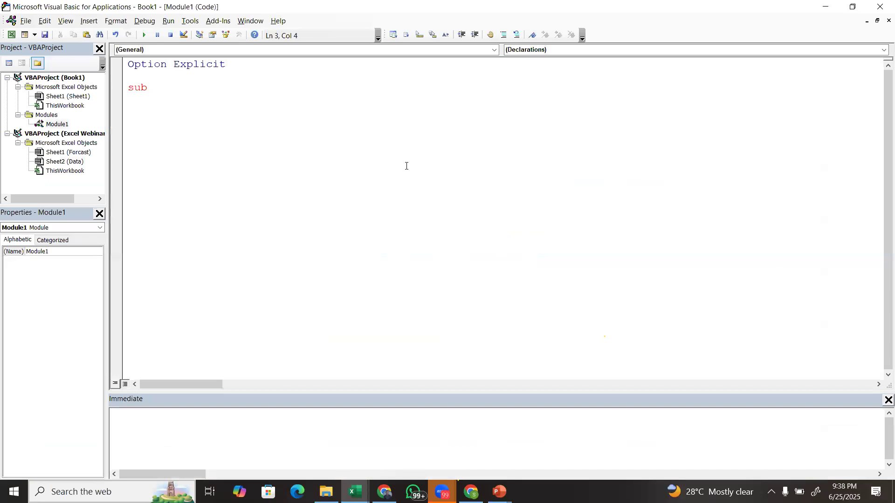
- Delete the stray "sub" text from Module1, try to remove the module from Book1, and return to the workbook
{"action": "key", "text": "BackSpace"}
{"action": "key", "text": "BackSpace"}
{"action": "key", "text": "BackSpace"}
{"action": "right_click", "coordinate": [52, 126]}
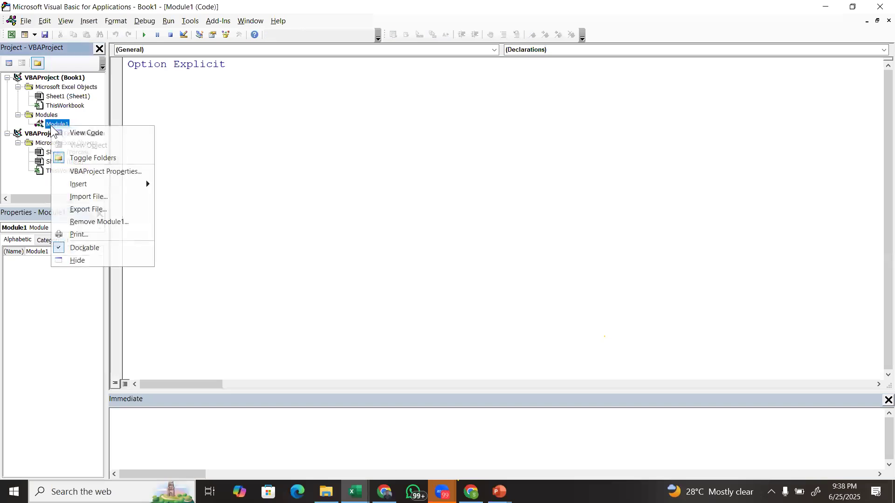
{"action": "left_click", "coordinate": [97, 223]}
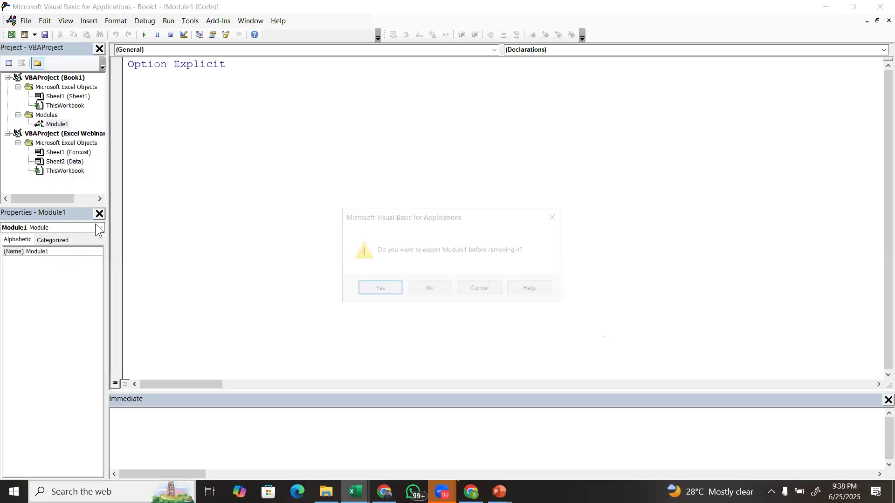
{"action": "left_click", "coordinate": [378, 289]}
{"action": "key", "text": "Escape"}
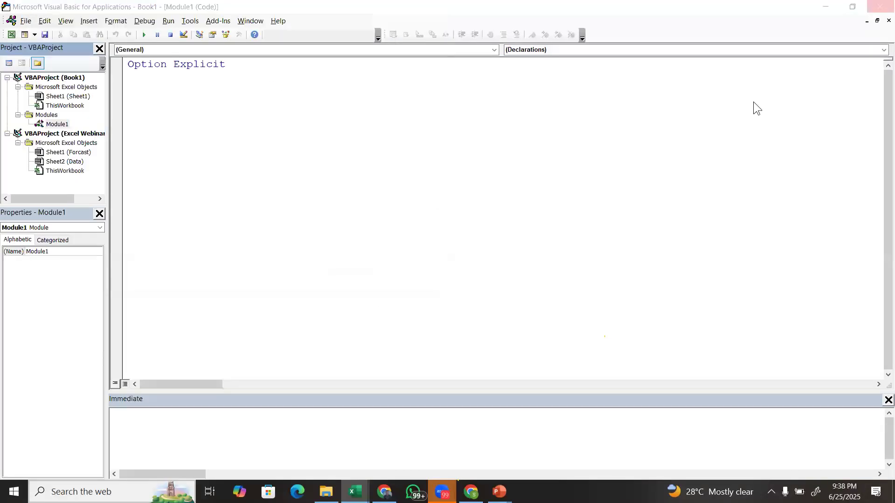
{"action": "key", "text": "alt+F11"}
{"action": "left_click_drag", "start_coordinate": [177, 175], "coordinate": [174, 182]}
{"action": "left_click", "coordinate": [176, 173]}
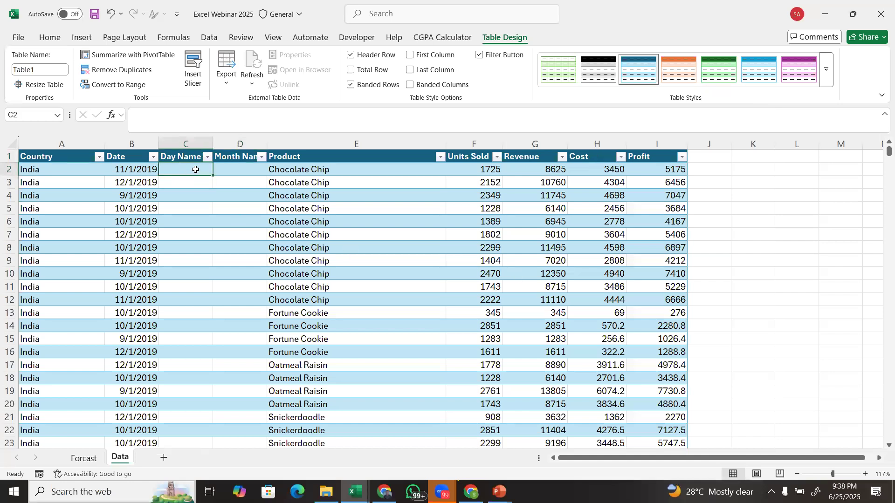
{"action": "left_click", "coordinate": [225, 236]}
{"action": "left_click", "coordinate": [178, 167]}
{"action": "left_click", "coordinate": [191, 208]}
{"action": "left_click", "coordinate": [253, 219]}
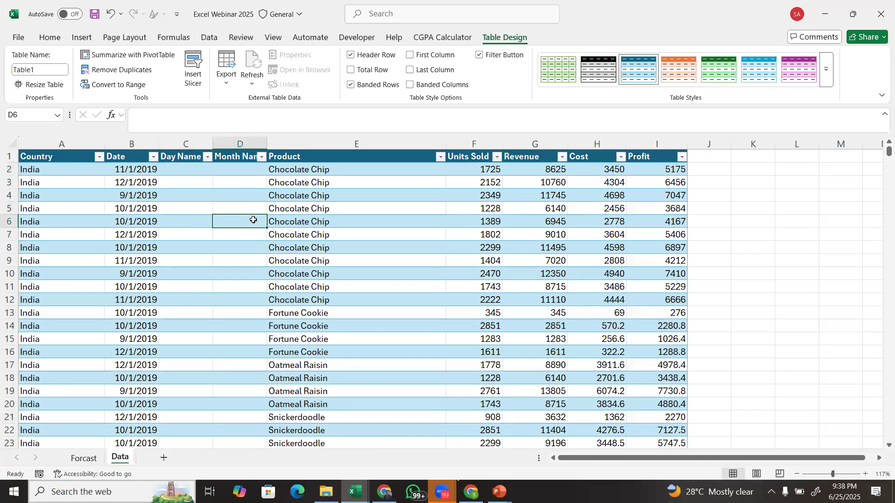
{"action": "left_click", "coordinate": [179, 170]}
- Close the Excel Webinar 2025 workbook and Book1 without saving changes to either
{"action": "left_click", "coordinate": [881, 6]}
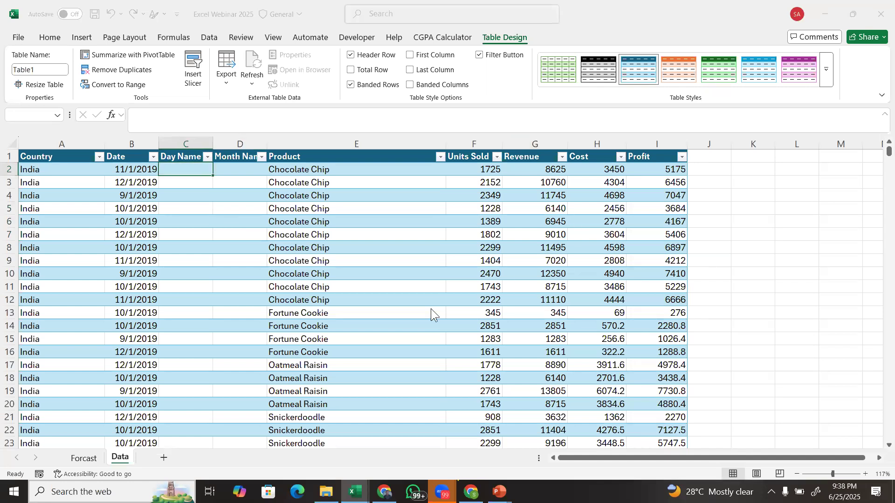
{"action": "left_click", "coordinate": [511, 402]}
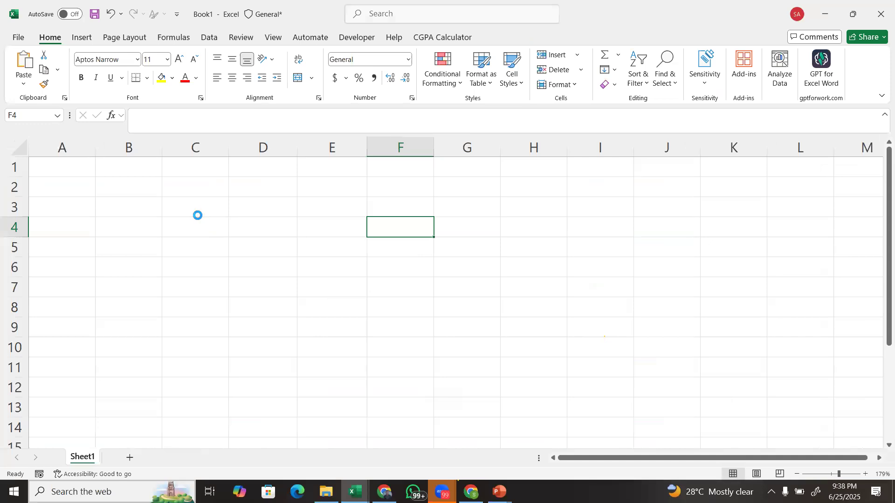
{"action": "left_click", "coordinate": [197, 215]}
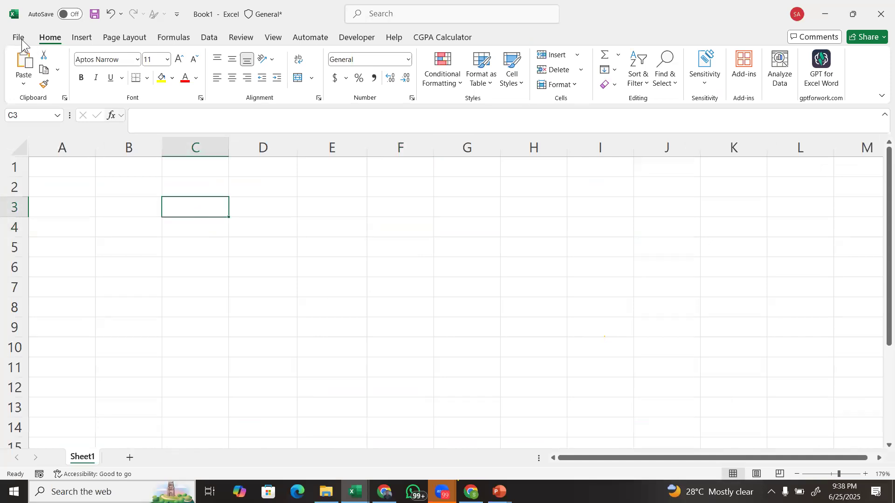
{"action": "left_click", "coordinate": [882, 6]}
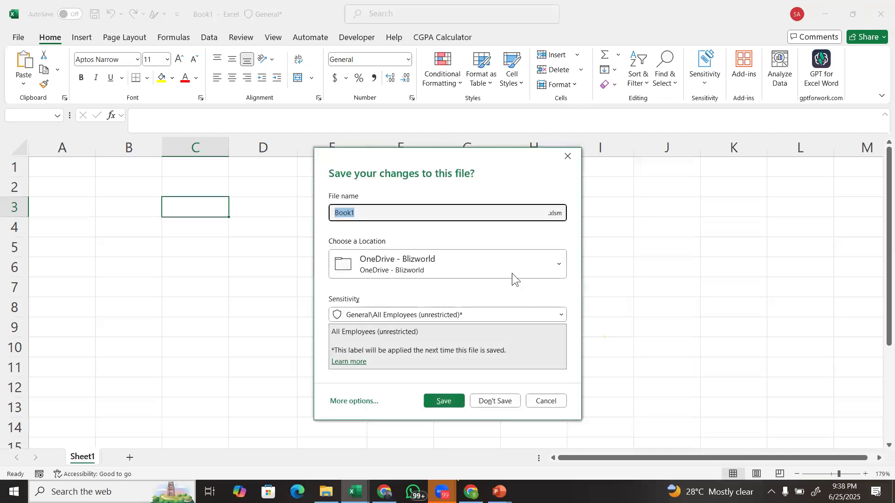
{"action": "left_click", "coordinate": [502, 403]}
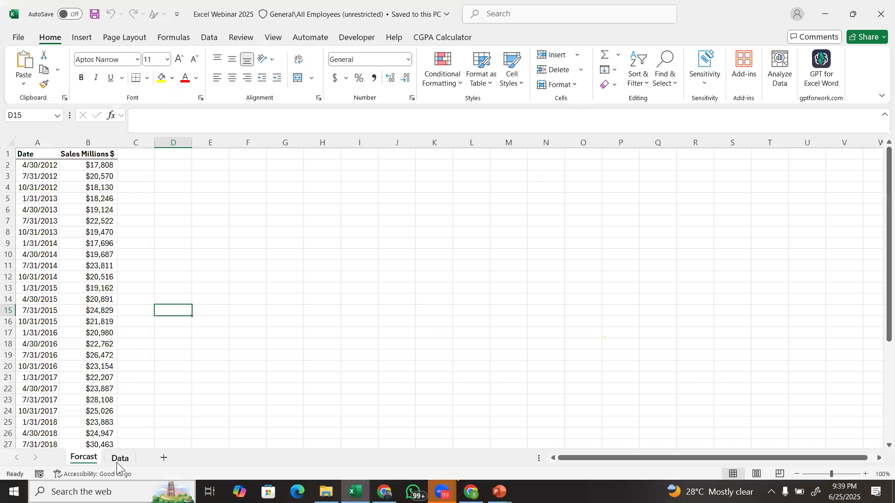
- On the Data sheet of the reopened workbook, convert the range A1:G1226 into a table with headers
{"action": "left_click", "coordinate": [120, 458]}
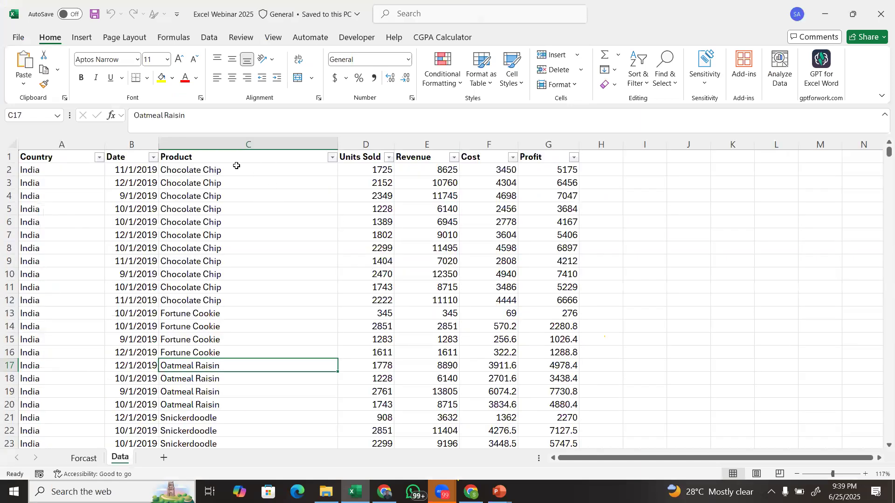
{"action": "left_click", "coordinate": [231, 151]}
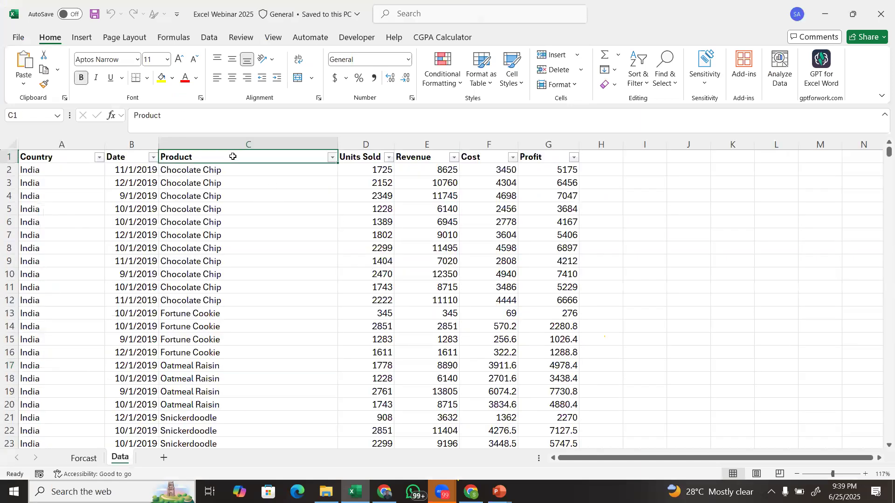
{"action": "left_click", "coordinate": [250, 248]}
{"action": "key", "text": "ctrl+t"}
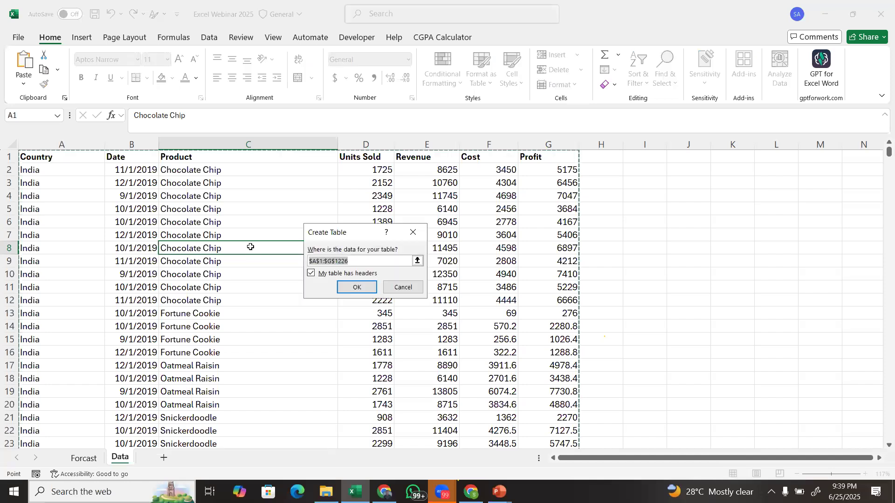
{"action": "key", "text": "Return"}
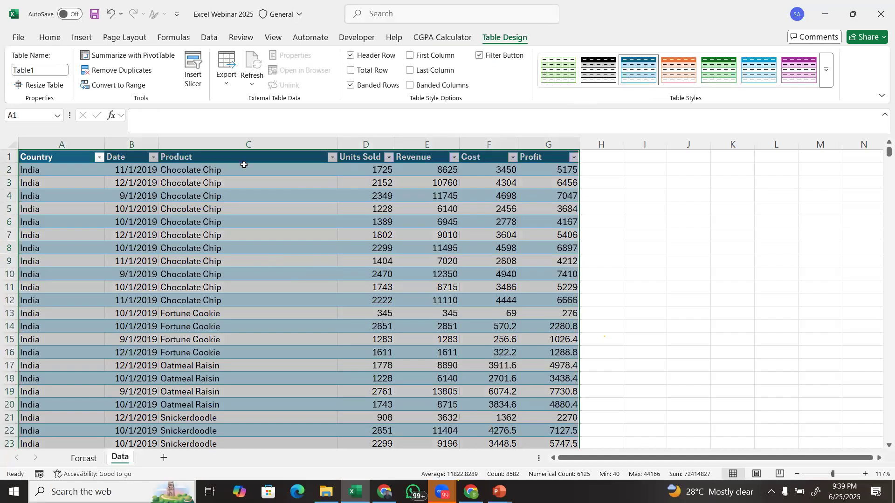
- Insert two blank table columns between the Date and Product columns
{"action": "left_click", "coordinate": [224, 143]}
{"action": "right_click", "coordinate": [225, 144]}
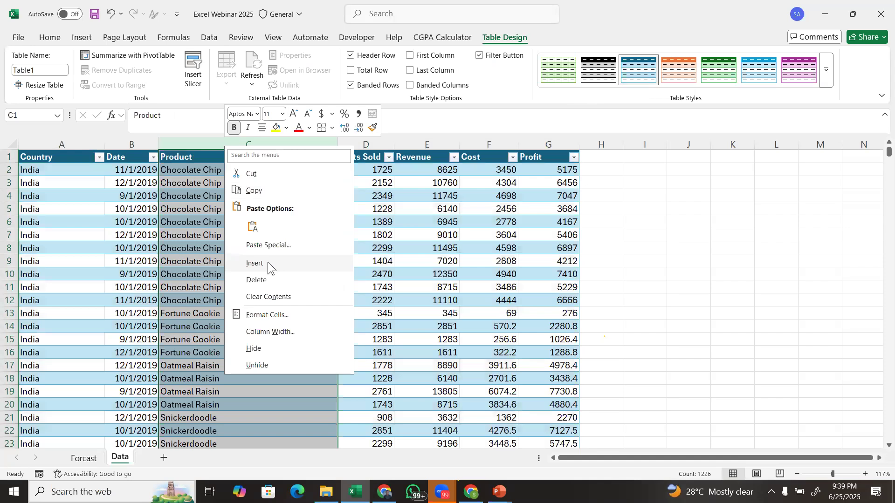
{"action": "left_click", "coordinate": [267, 262]}
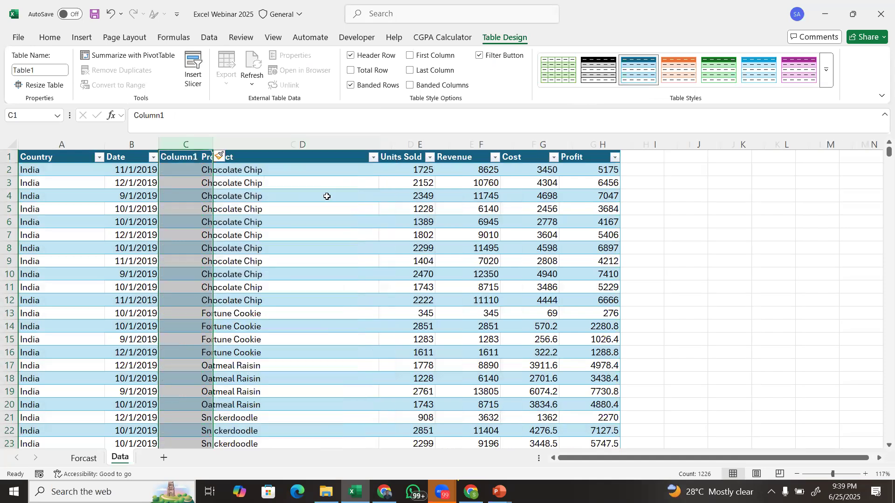
{"action": "right_click", "coordinate": [190, 144]}
{"action": "left_click", "coordinate": [216, 263]}
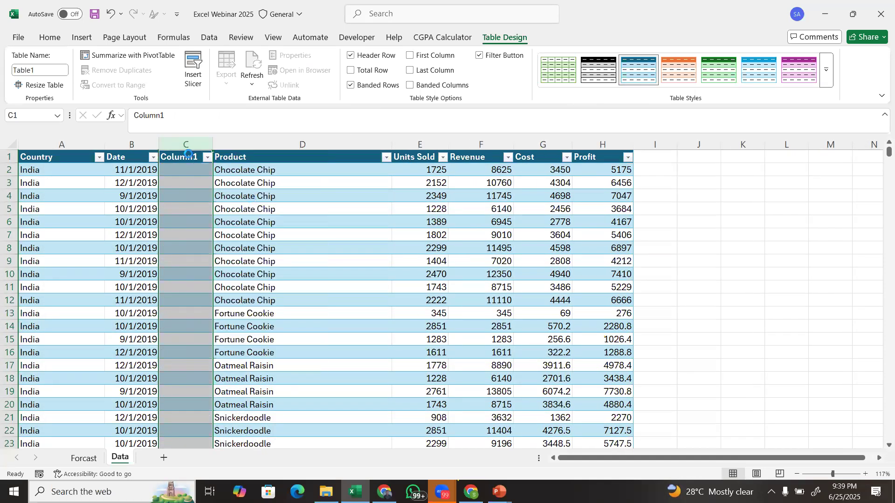
- Name the new column C header "Day Name" and the new column D header "Month Name"
{"action": "left_click", "coordinate": [182, 157]}
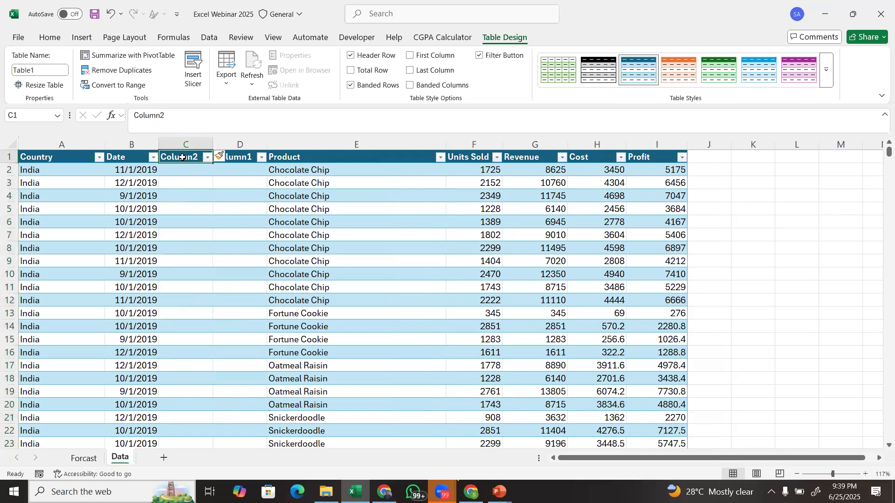
{"action": "type", "text": "Day Name"}
{"action": "key", "text": "Return"}
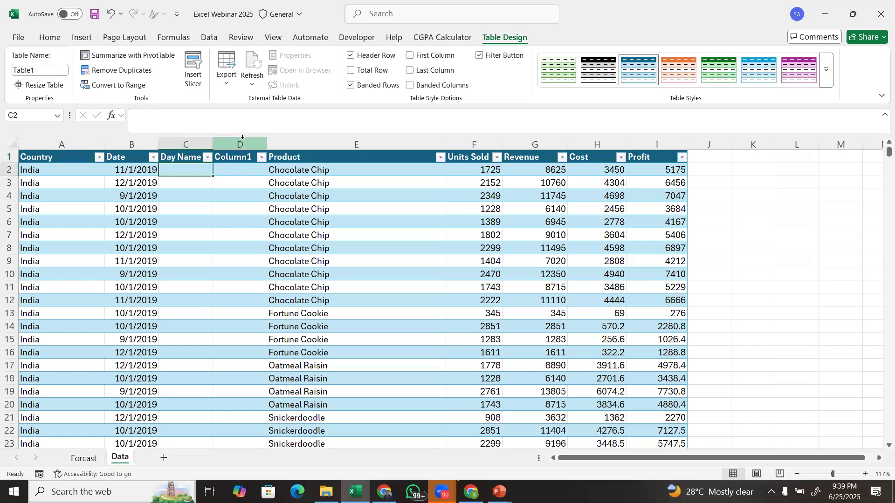
{"action": "left_click", "coordinate": [236, 162]}
{"action": "type", "text": "Mo"}
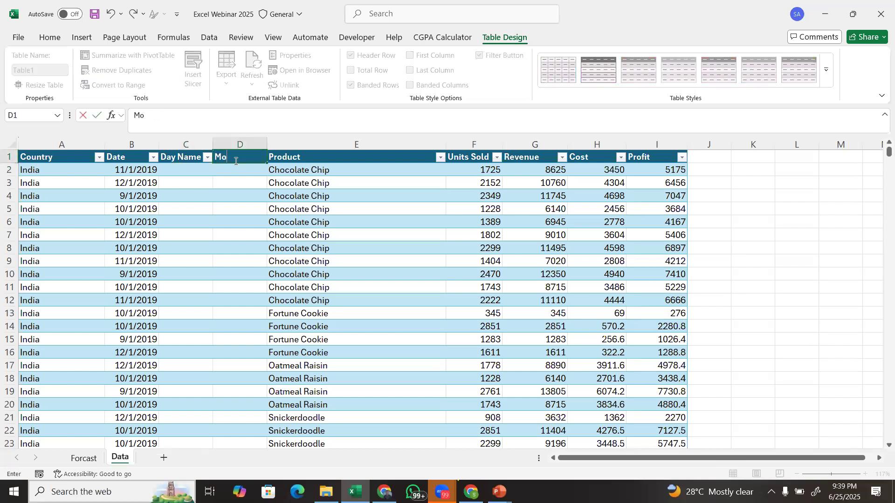
{"action": "type", "text": "nth Name"}
{"action": "key", "text": "Return"}
{"action": "left_click", "coordinate": [243, 160]}
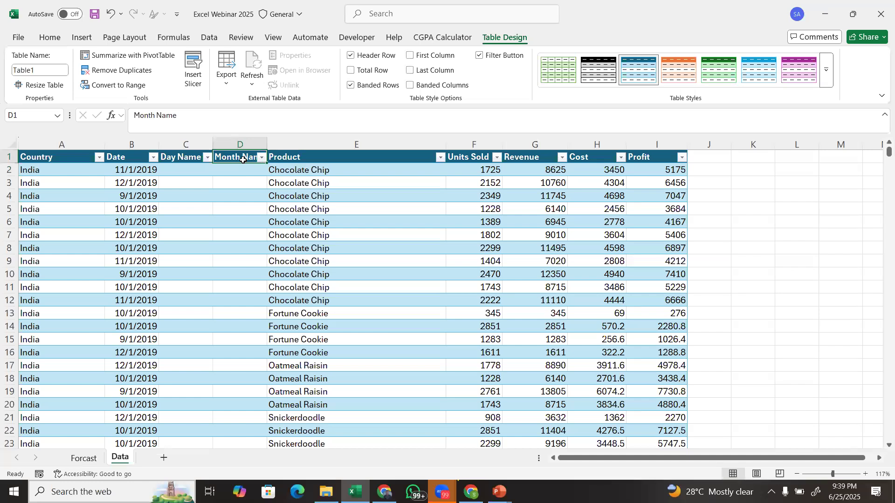
{"action": "left_click", "coordinate": [191, 174]}
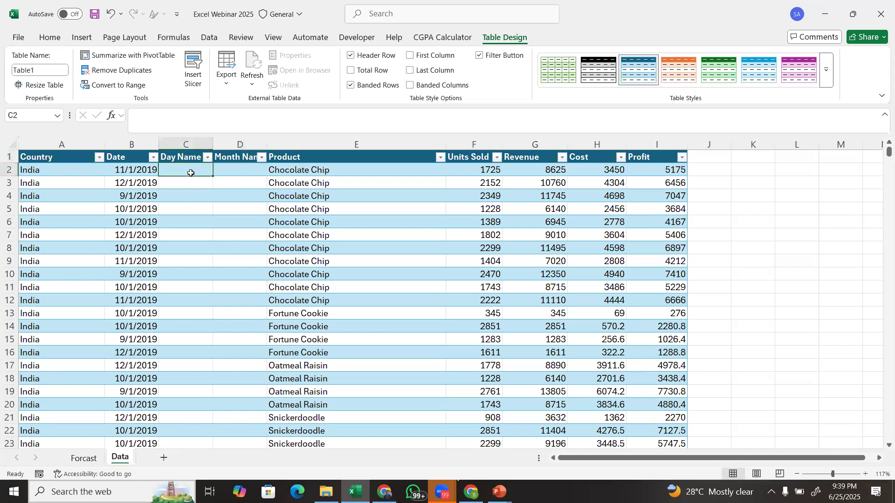
{"action": "type", "text": "="}
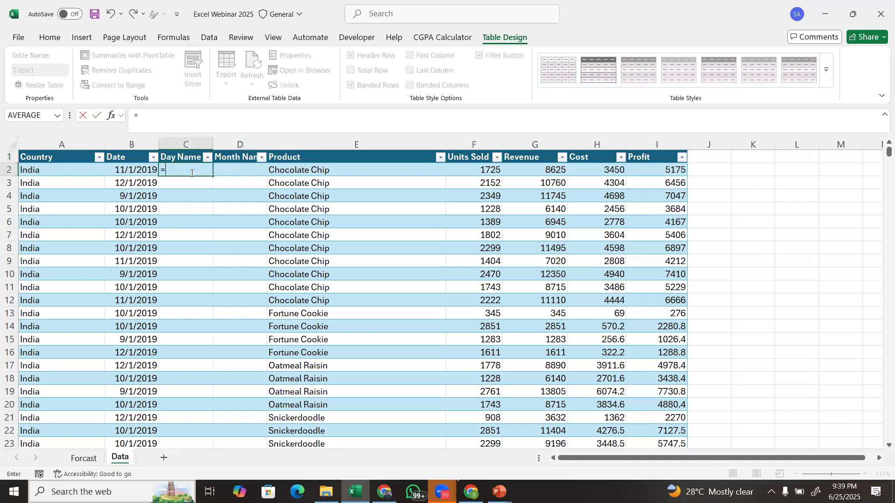
{"action": "type", "text": "text"}
{"action": "key", "text": "Tab"}
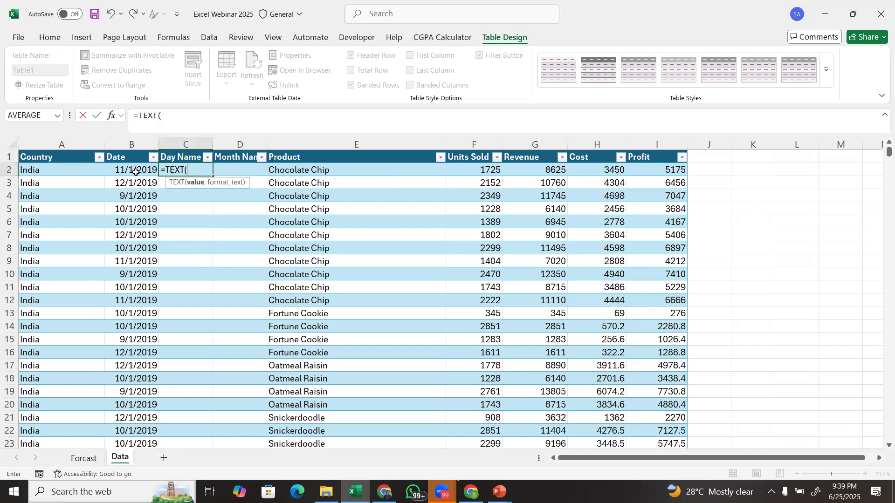
{"action": "left_click", "coordinate": [135, 170]}
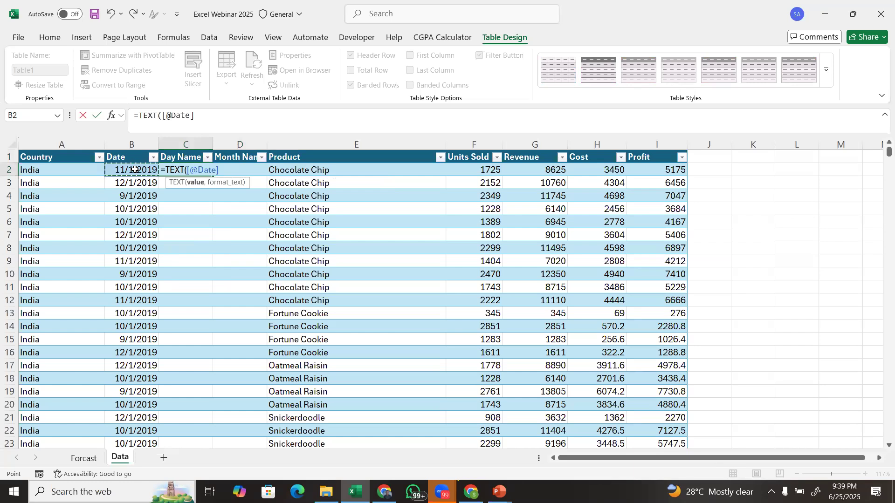
{"action": "type", "text": ",\"DDDD\")"}
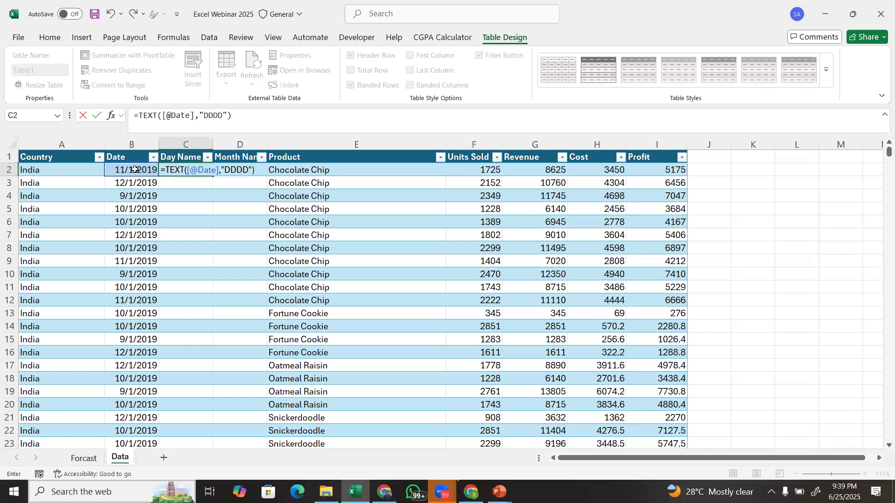
{"action": "key", "text": "Return"}
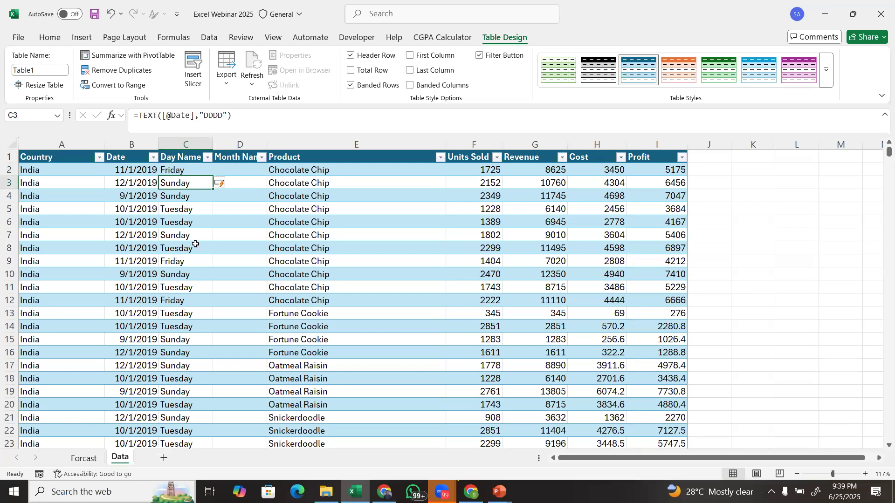
{"action": "left_click", "coordinate": [231, 172]}
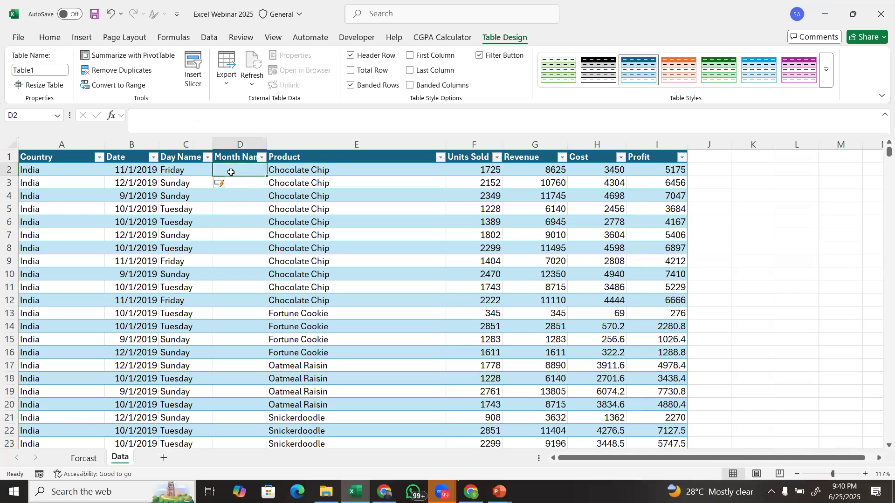
{"action": "type", "text": "=Test"}
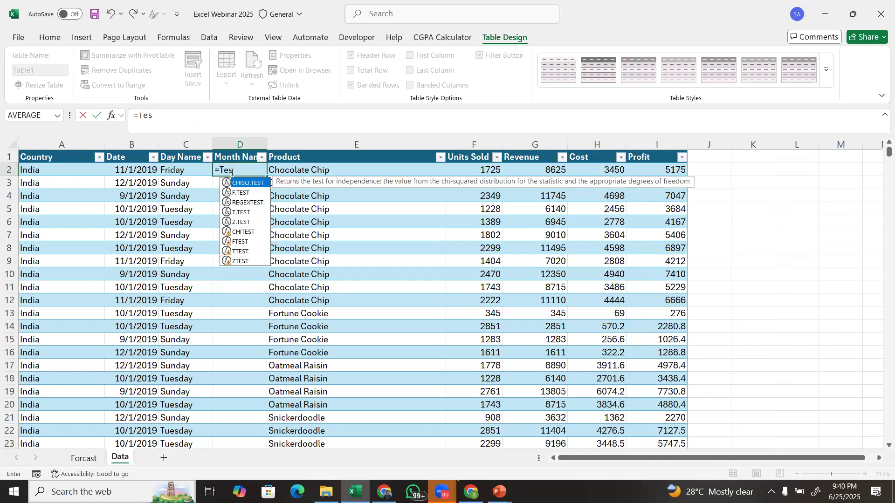
{"action": "key", "text": "BackSpace"}
{"action": "key", "text": "Tab"}
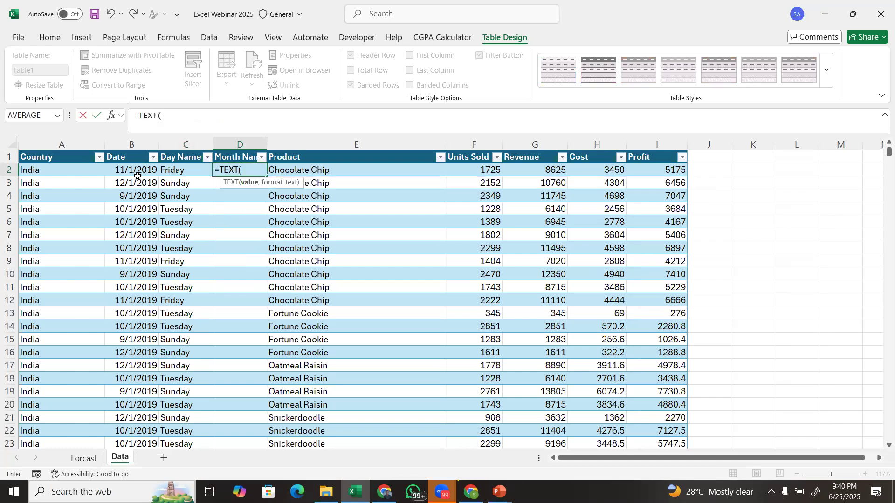
{"action": "left_click", "coordinate": [115, 172]}
{"action": "type", "text": ",\"MMM"}
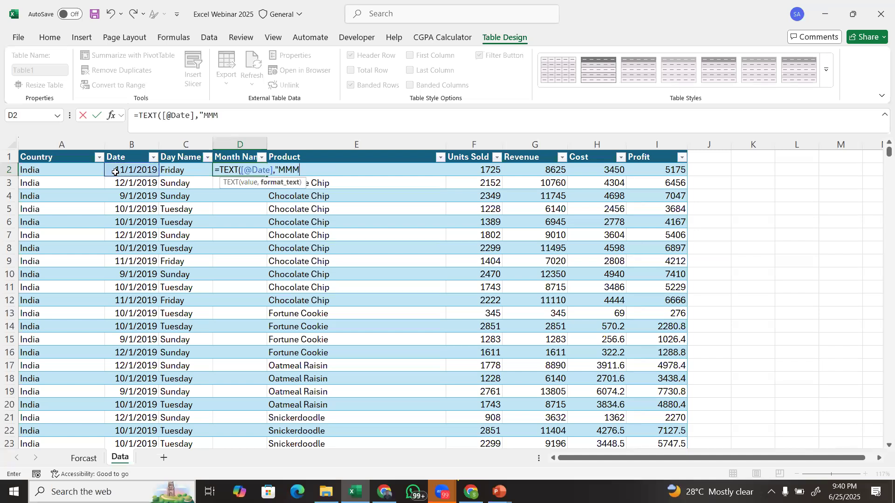
{"action": "type", "text": "M\")"}
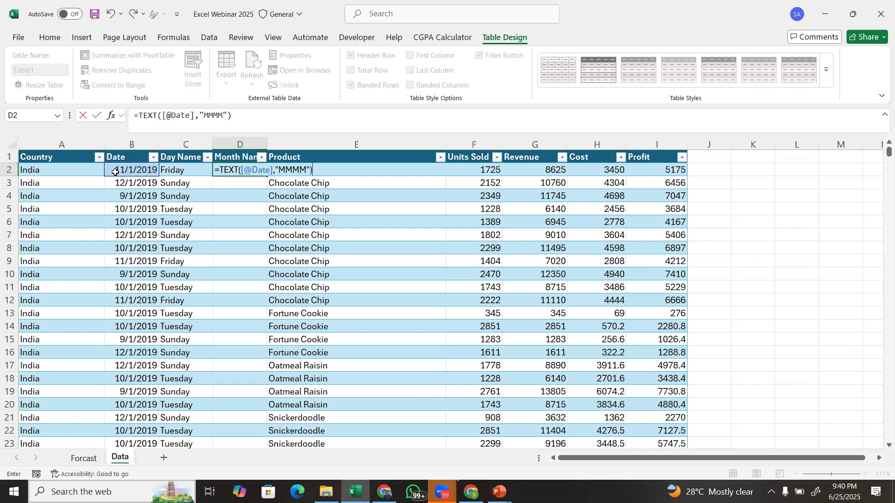
{"action": "key", "text": "Return"}
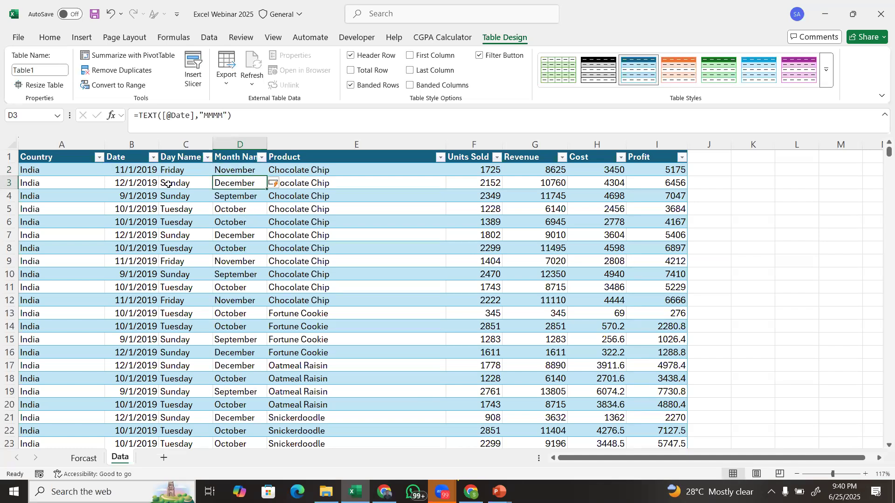
{"action": "left_click", "coordinate": [241, 235]}
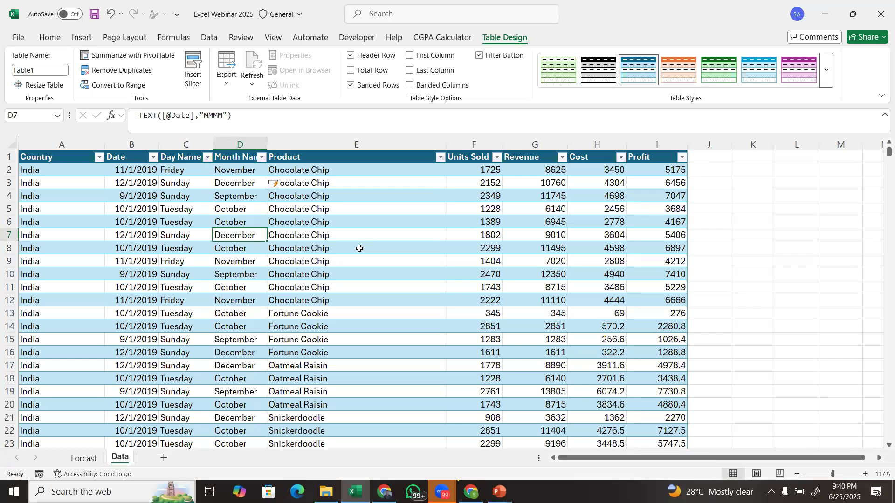
{"action": "left_click", "coordinate": [237, 210]}
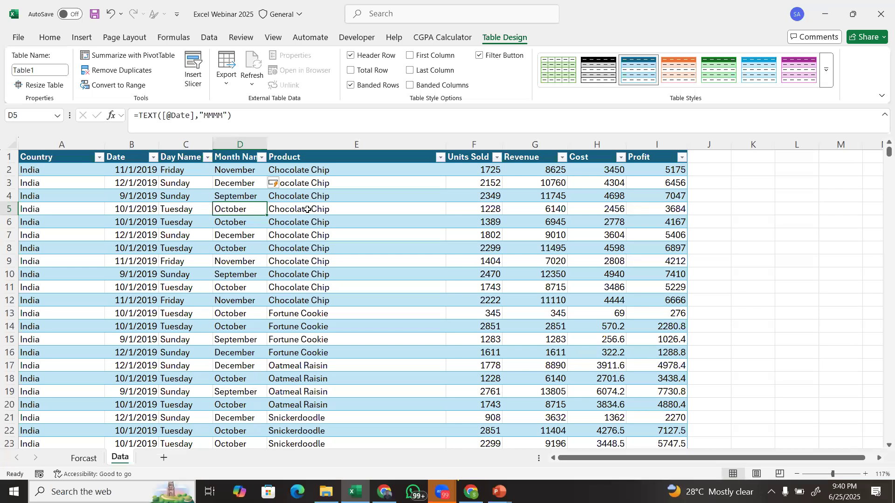
- Create a PivotTable from Table1 on a new worksheet
{"action": "left_click", "coordinate": [140, 61]}
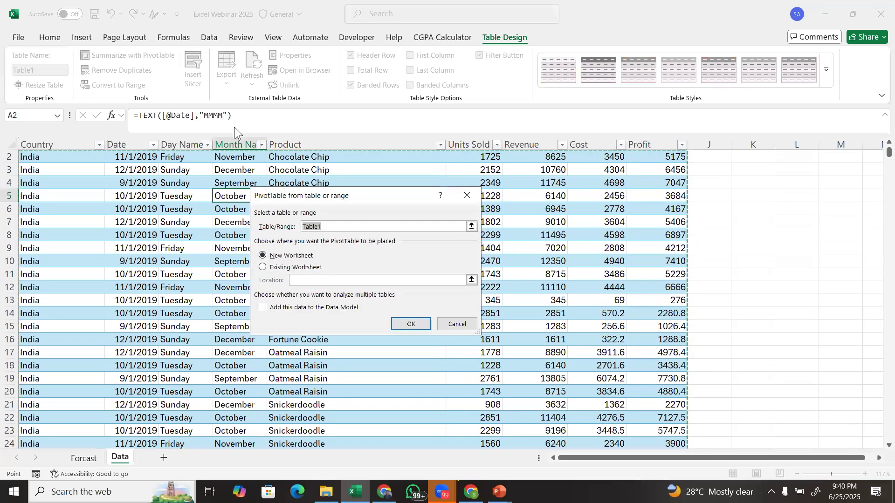
{"action": "left_click", "coordinate": [413, 328]}
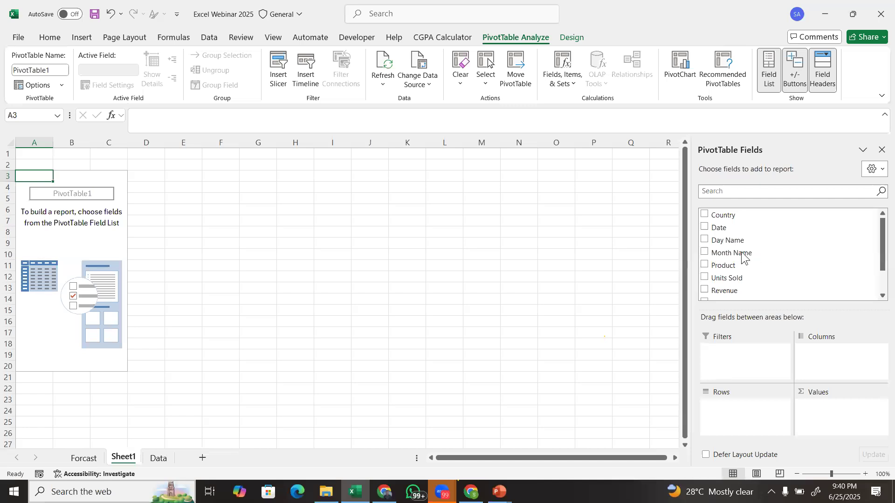
- Preview the recommended PivotTables for revenue by country, profit by product and cost by country without inserting any
{"action": "left_click", "coordinate": [724, 88]}
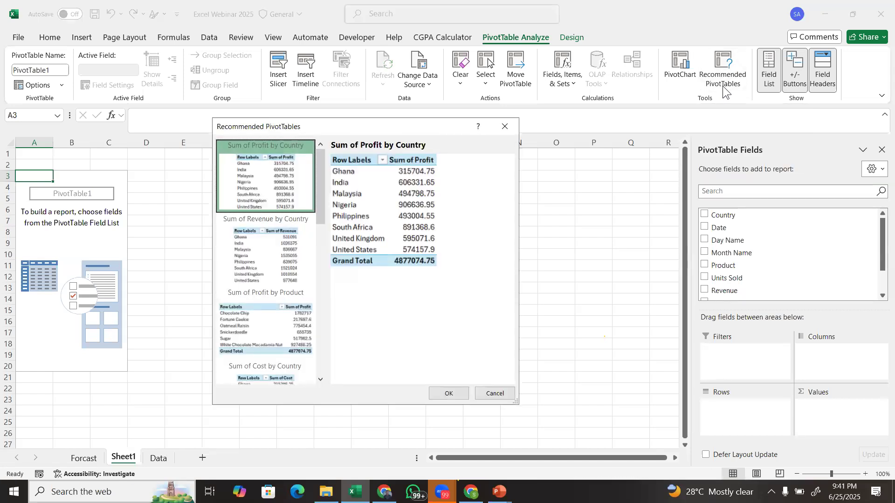
{"action": "left_click", "coordinate": [295, 267]}
{"action": "left_click", "coordinate": [287, 317]}
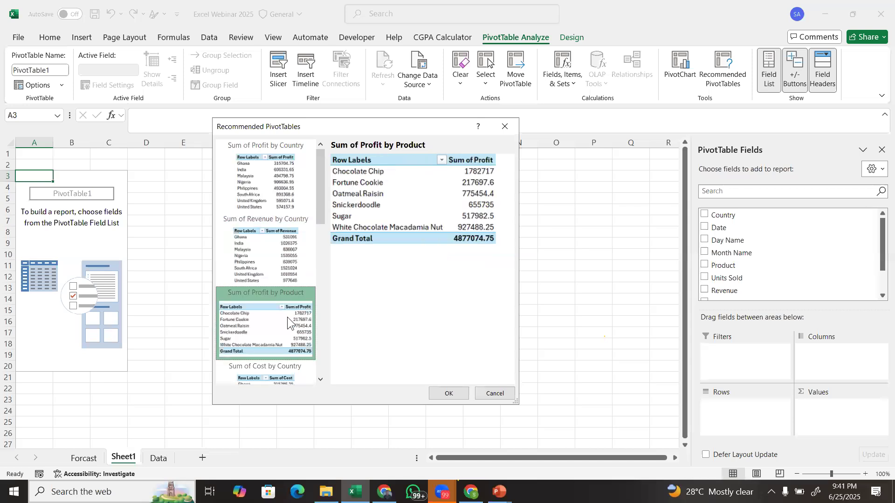
{"action": "left_click", "coordinate": [293, 369]}
{"action": "left_click_drag", "start_coordinate": [321, 212], "coordinate": [321, 159]}
{"action": "left_click_drag", "start_coordinate": [340, 263], "coordinate": [319, 172]}
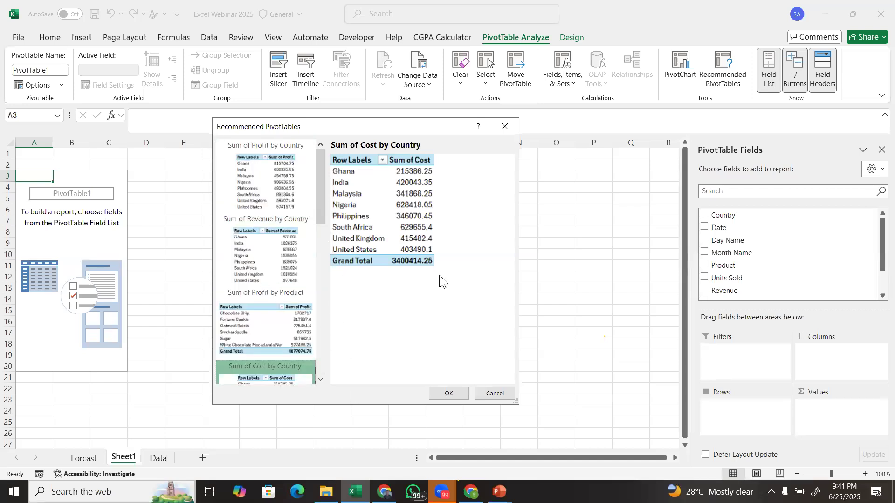
{"action": "left_click", "coordinate": [484, 396]}
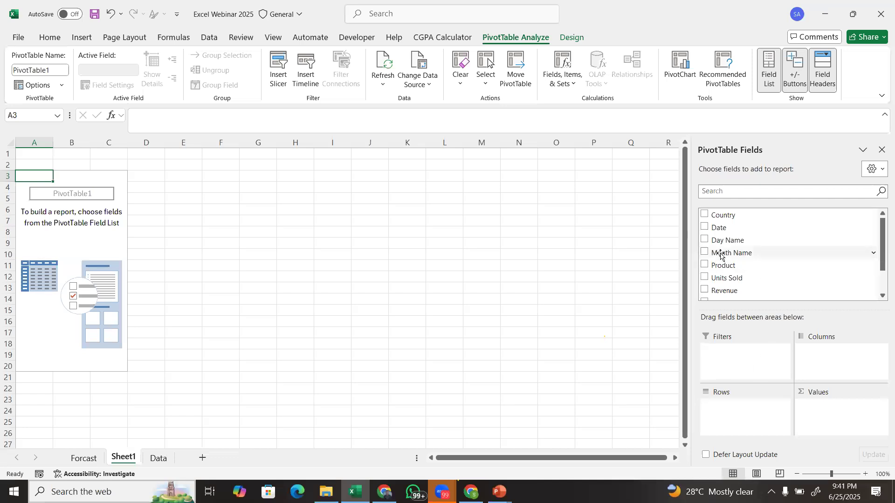
- Build the PivotTable with Month Name as rows and the sum of Revenue as values
{"action": "left_click_drag", "start_coordinate": [725, 254], "coordinate": [734, 404]}
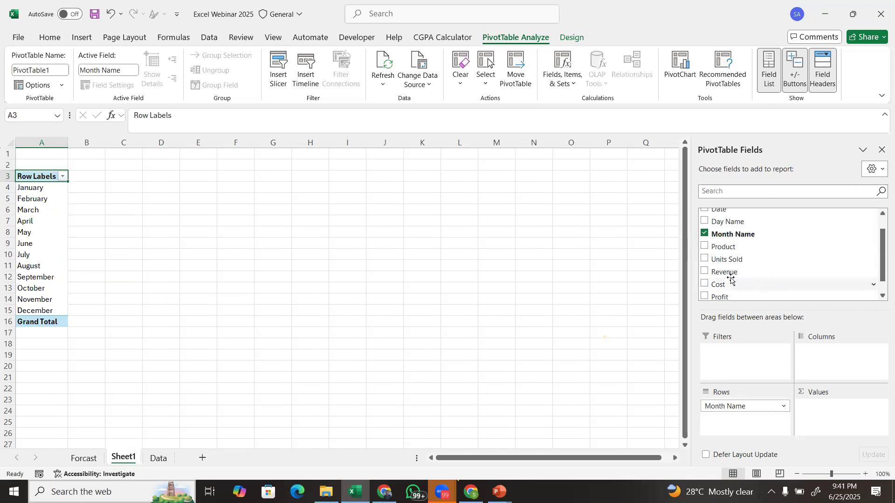
{"action": "left_click_drag", "start_coordinate": [745, 273], "coordinate": [820, 427]}
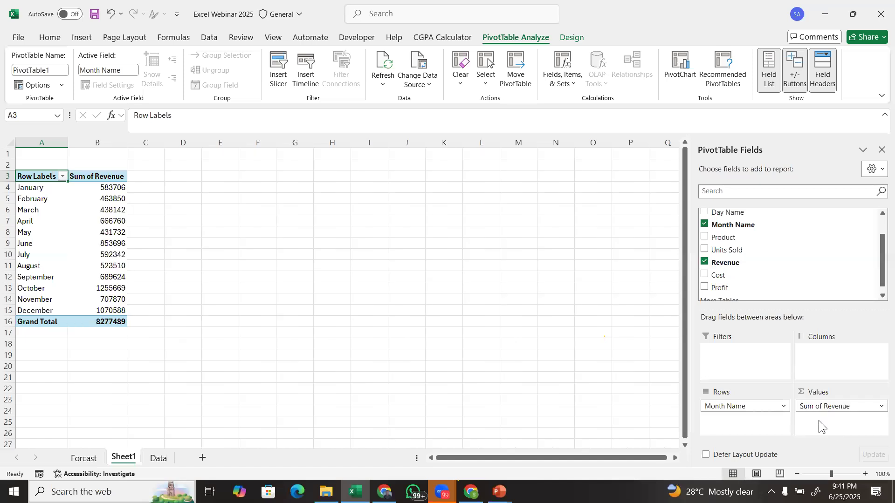
- Insert a clustered column PivotChart of the monthly revenue and fit it beside the PivotTable at about 3.37" high by 5.87" wide
{"action": "left_click", "coordinate": [81, 266]}
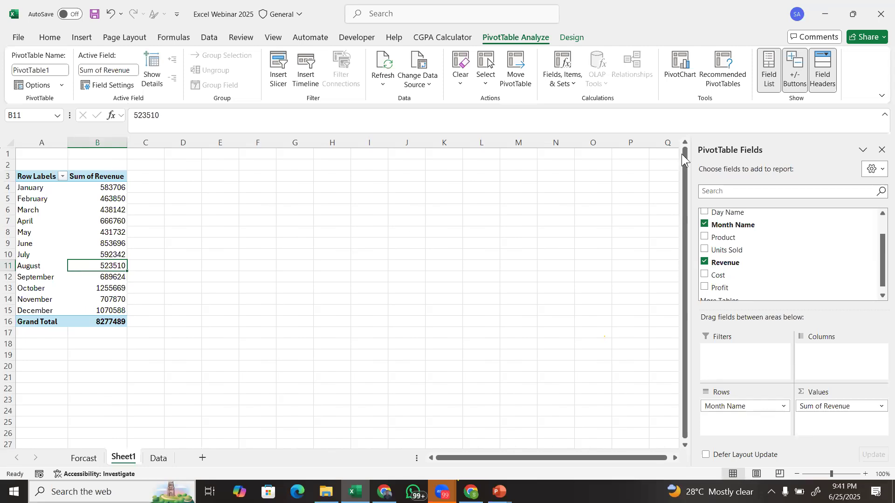
{"action": "left_click", "coordinate": [682, 85]}
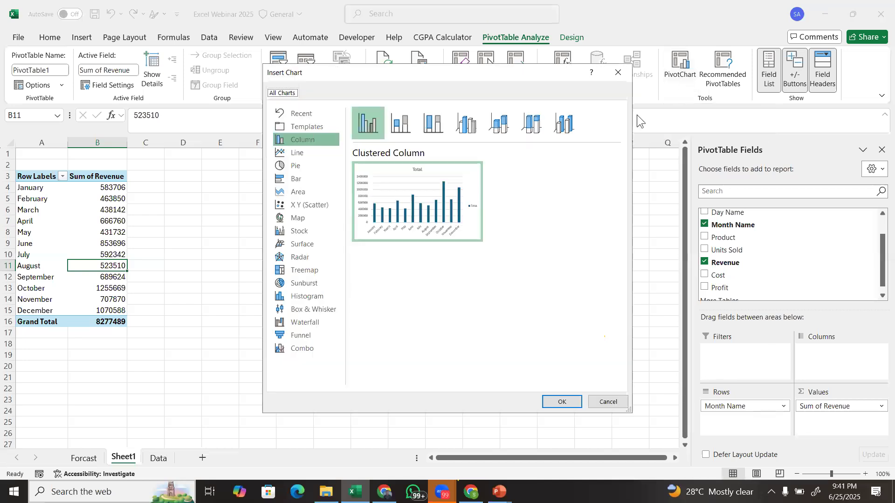
{"action": "left_click", "coordinate": [573, 401]}
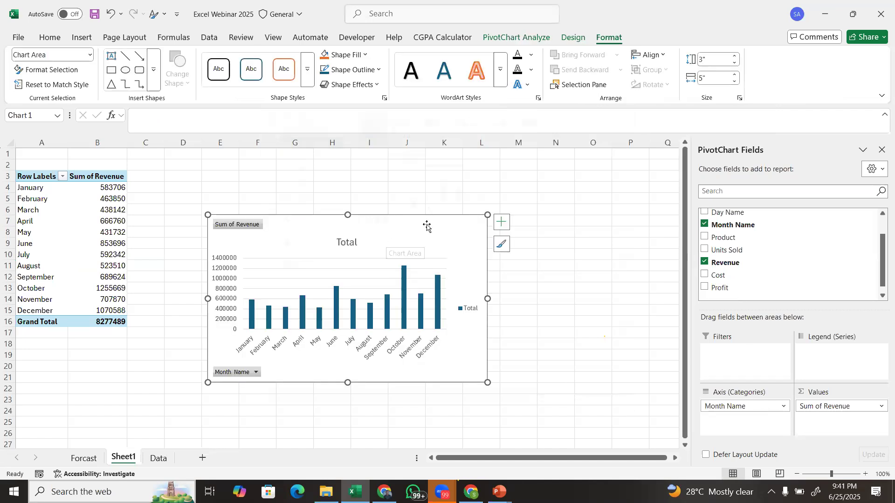
{"action": "left_click_drag", "start_coordinate": [407, 230], "coordinate": [348, 179]}
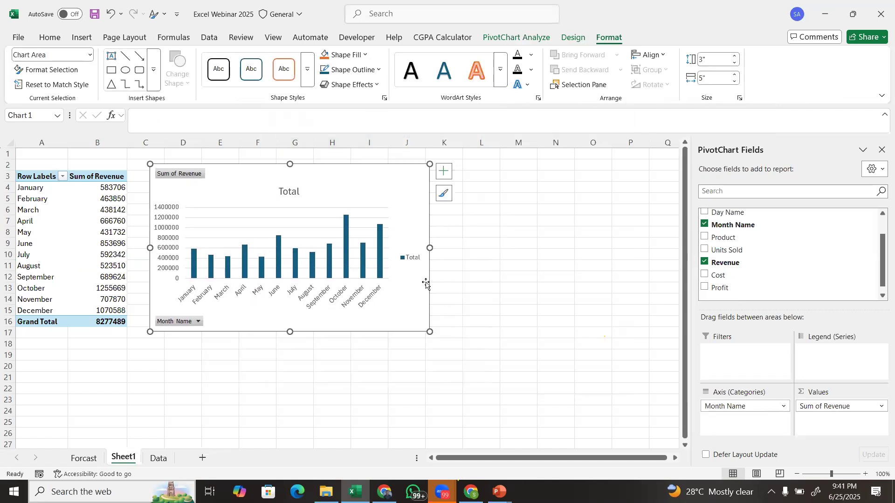
{"action": "left_click_drag", "start_coordinate": [430, 332], "coordinate": [479, 353]}
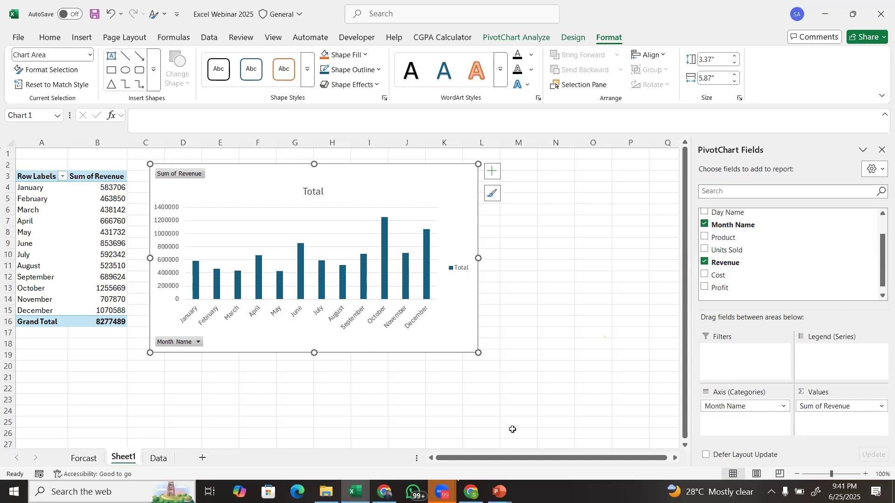
- Switch to the ULTIMATE EXCEL WEBINAR 2 presentation in PowerPoint, start its slide show and advance to the second slide
{"action": "mouse_move", "coordinate": [499, 492]}
{"action": "left_click", "coordinate": [571, 446]}
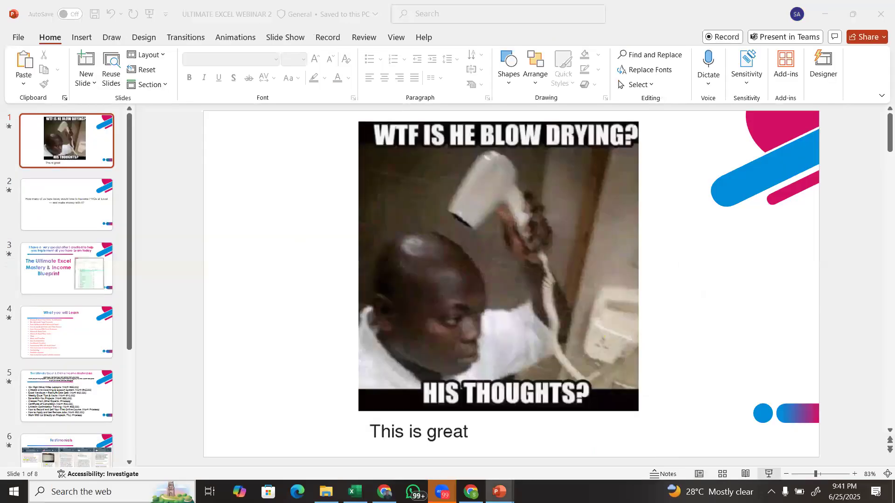
{"action": "left_click", "coordinate": [770, 474]}
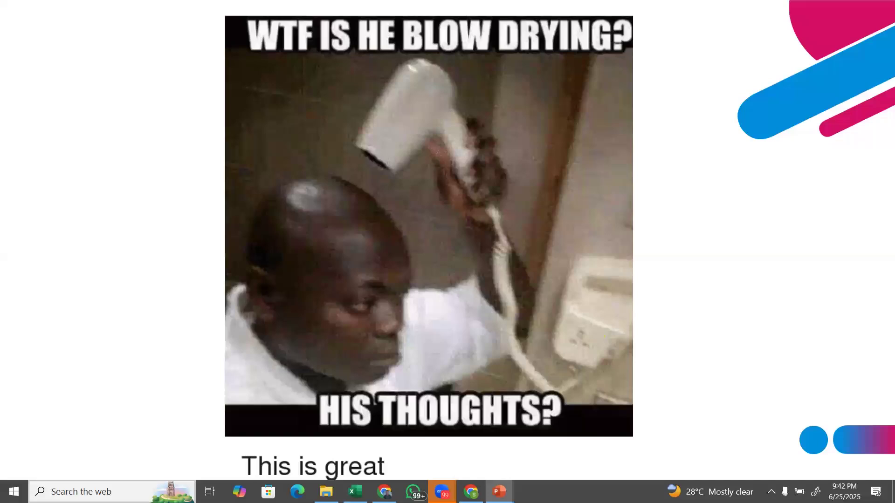
{"action": "key", "text": "Right"}
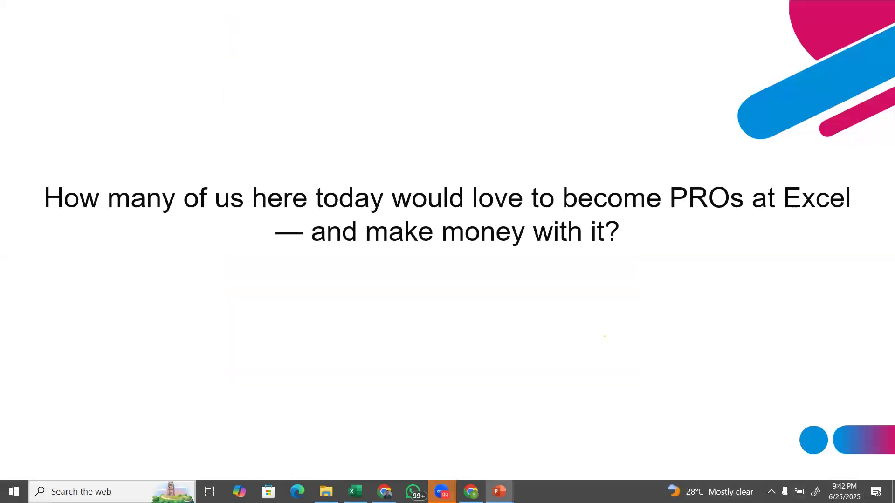